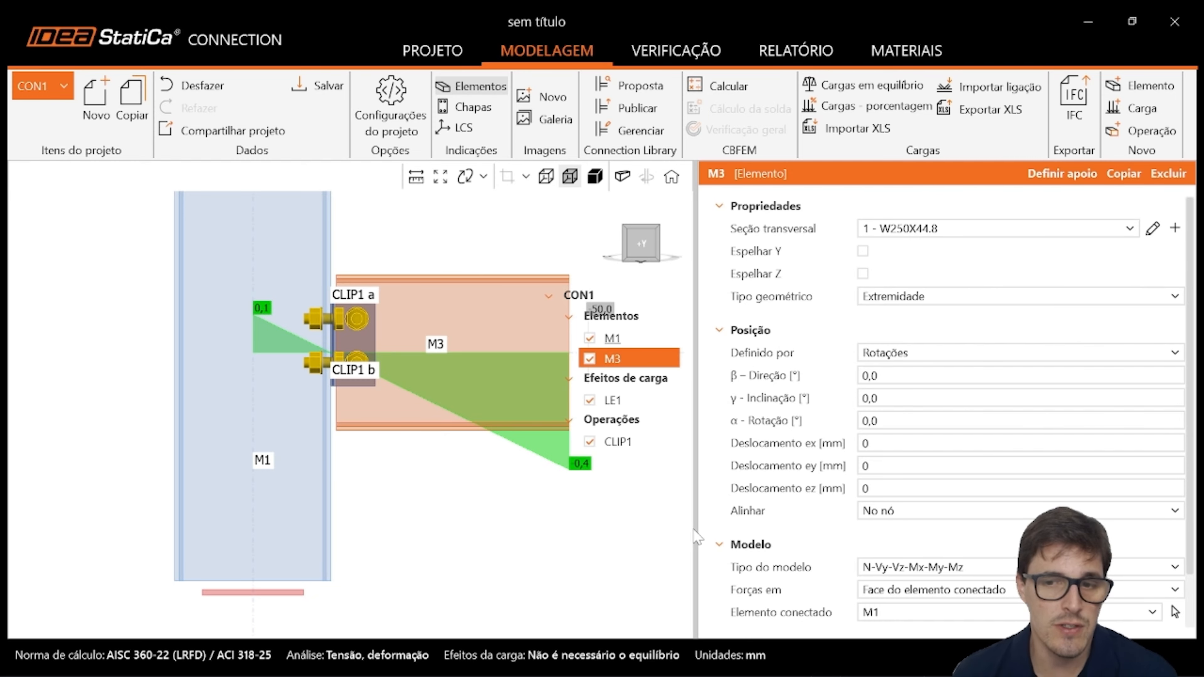
- Delete the cleat operation CLIP1 from the connection
click(632, 445)
right_click(632, 447)
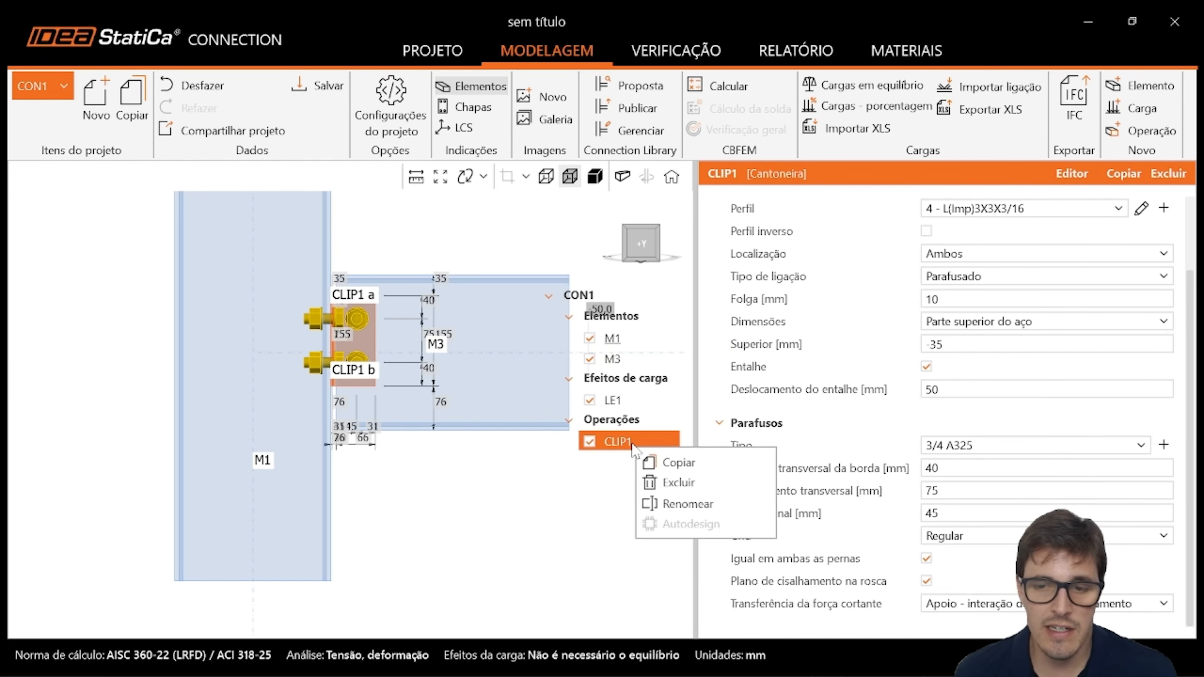
click(672, 483)
scroll(535, 474, down, 3)
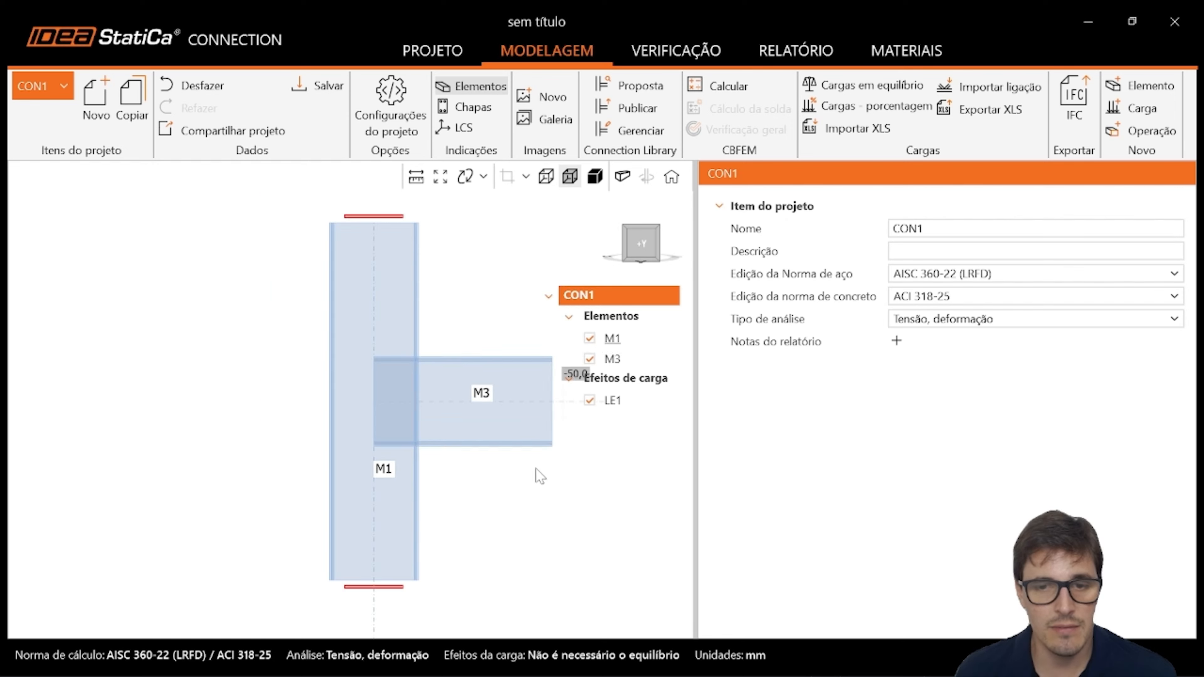
- Set the ey offset of member M3 to 8 mm
right_drag(478, 408, 434, 419)
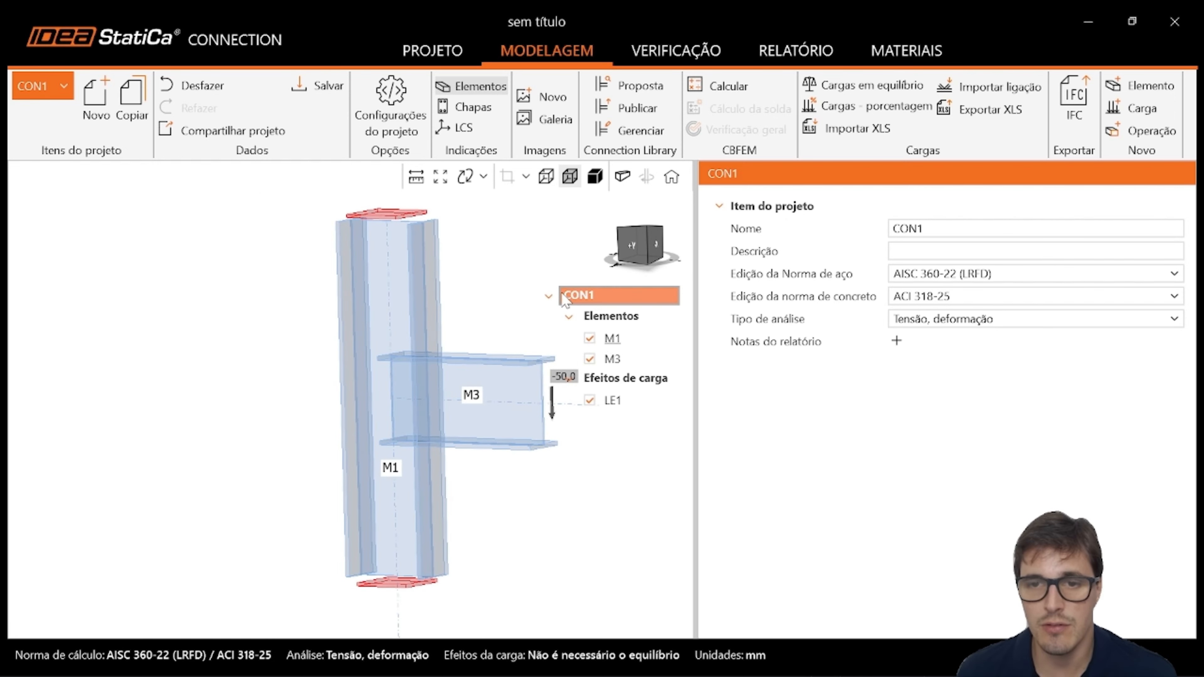
click(627, 248)
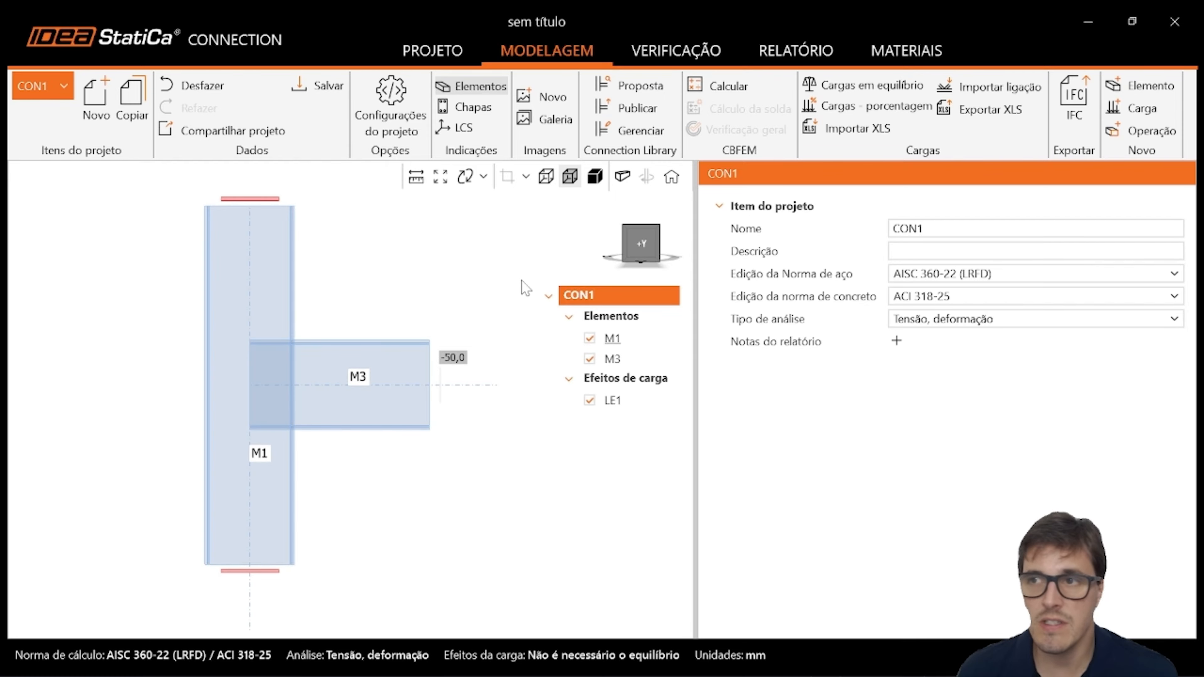
click(640, 233)
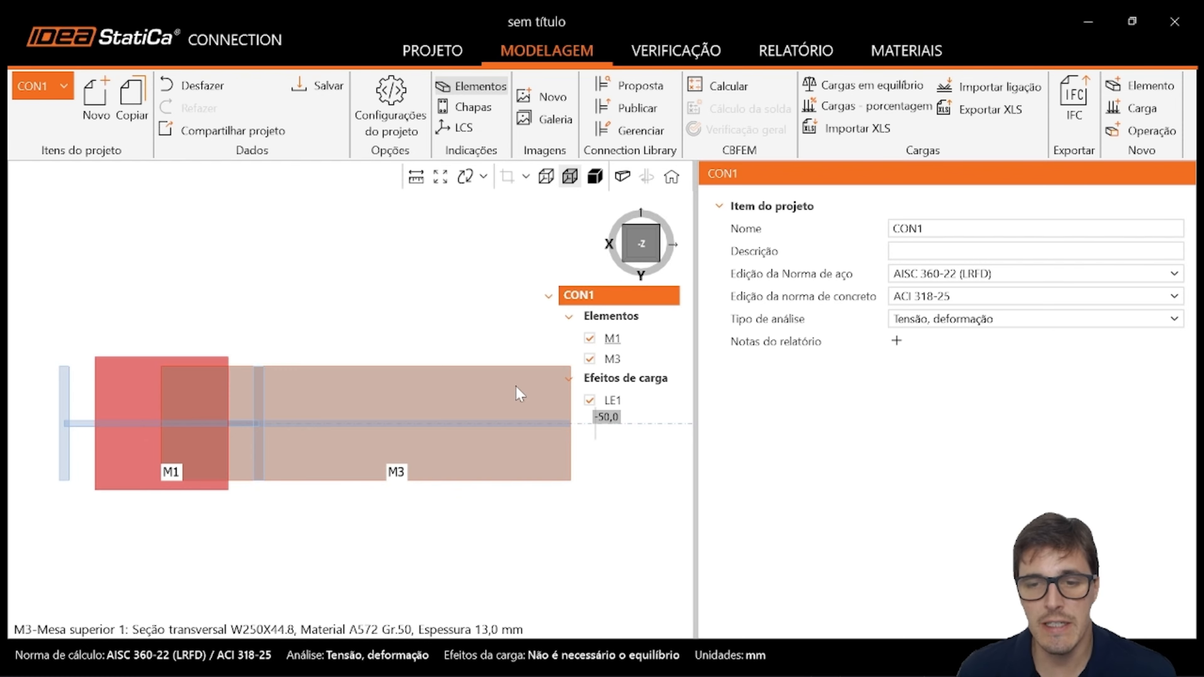
click(615, 359)
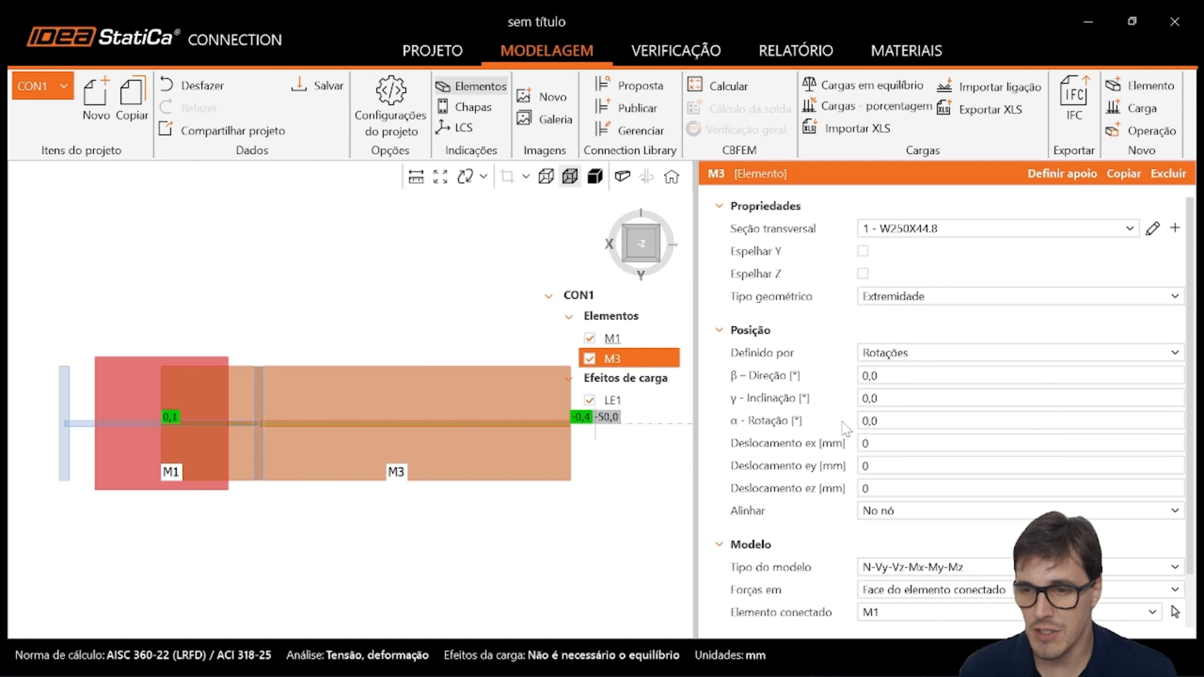
click(890, 466)
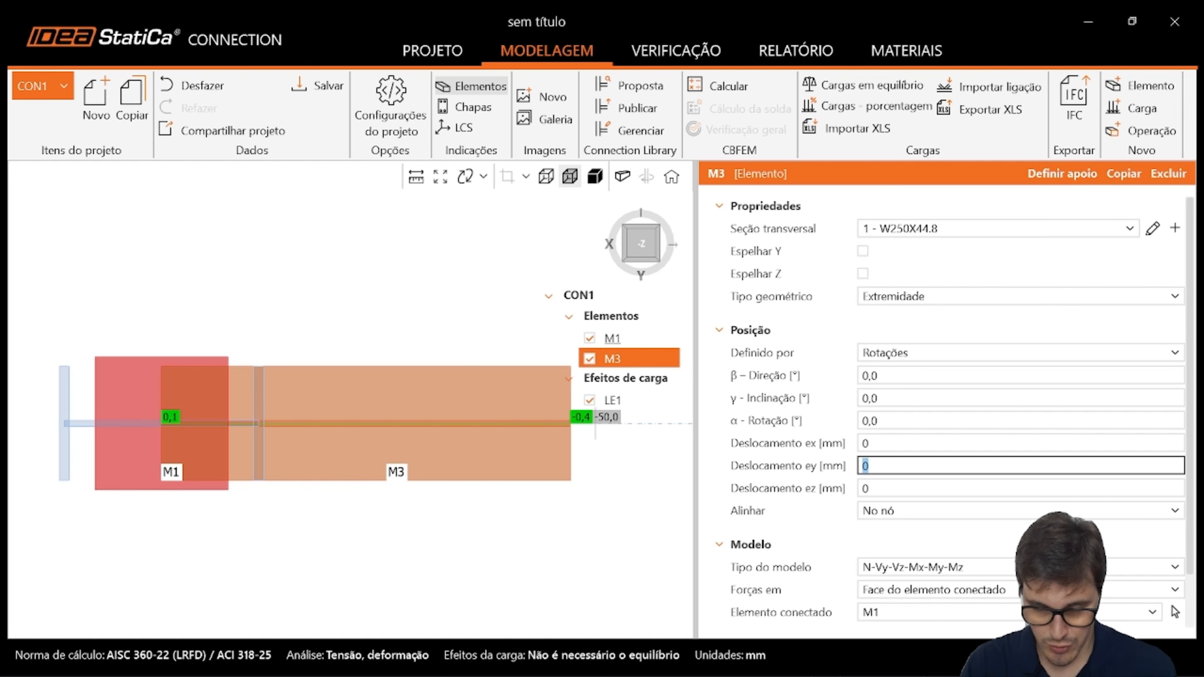
text(8)
key(Return)
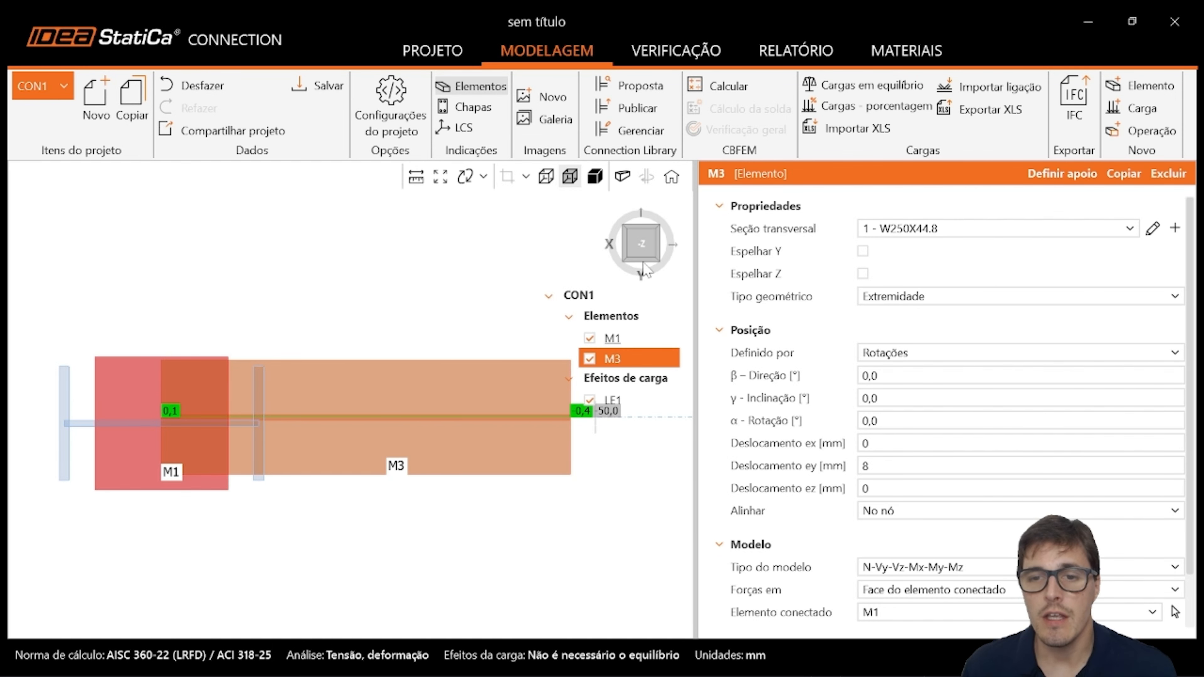
- Switch the model to solid display in the front view and add a member cut operation trimming M3 against M1
click(657, 269)
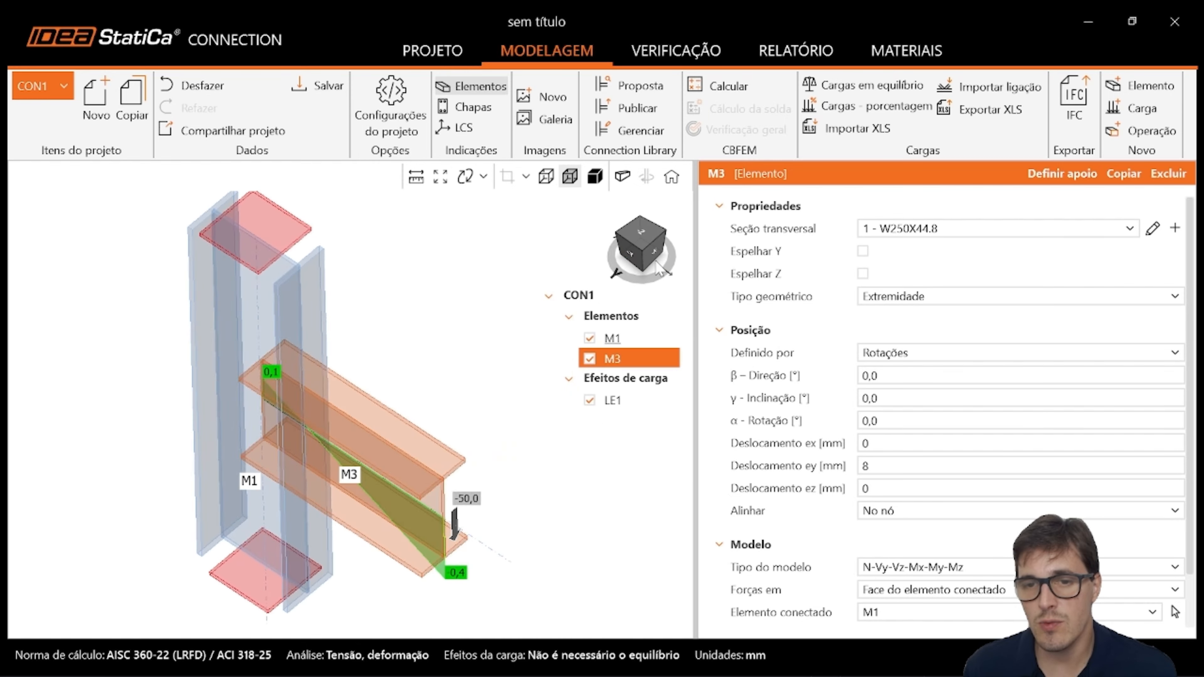
click(635, 263)
click(595, 178)
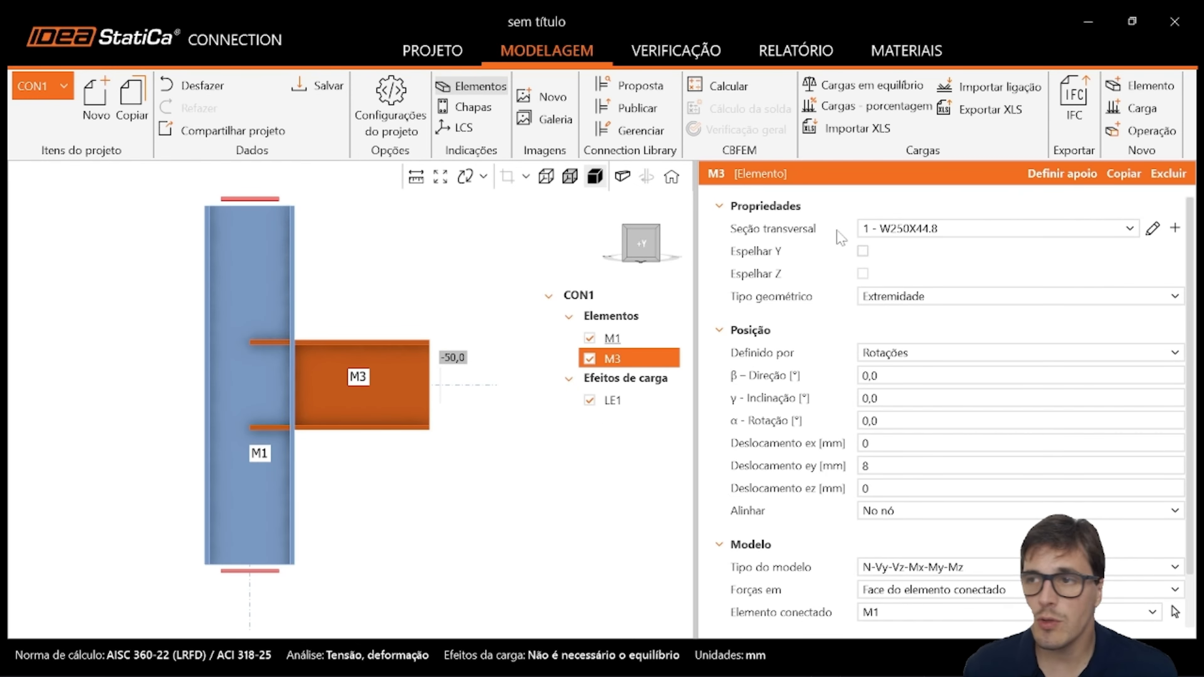
click(1138, 137)
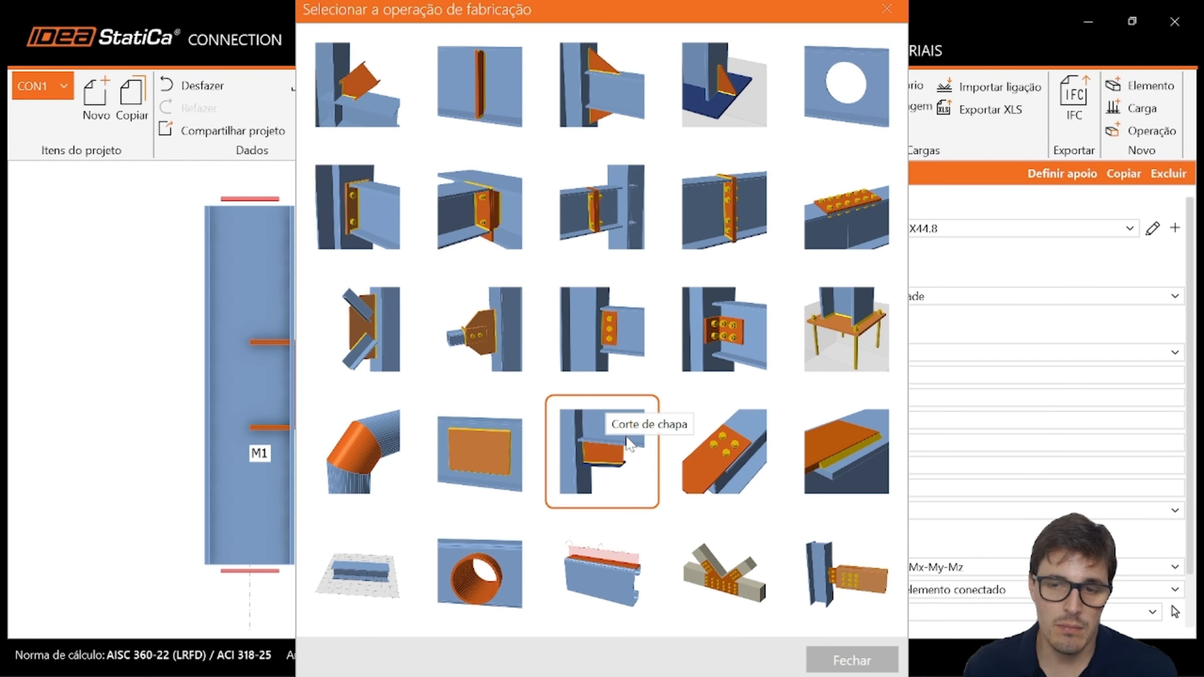
click(343, 124)
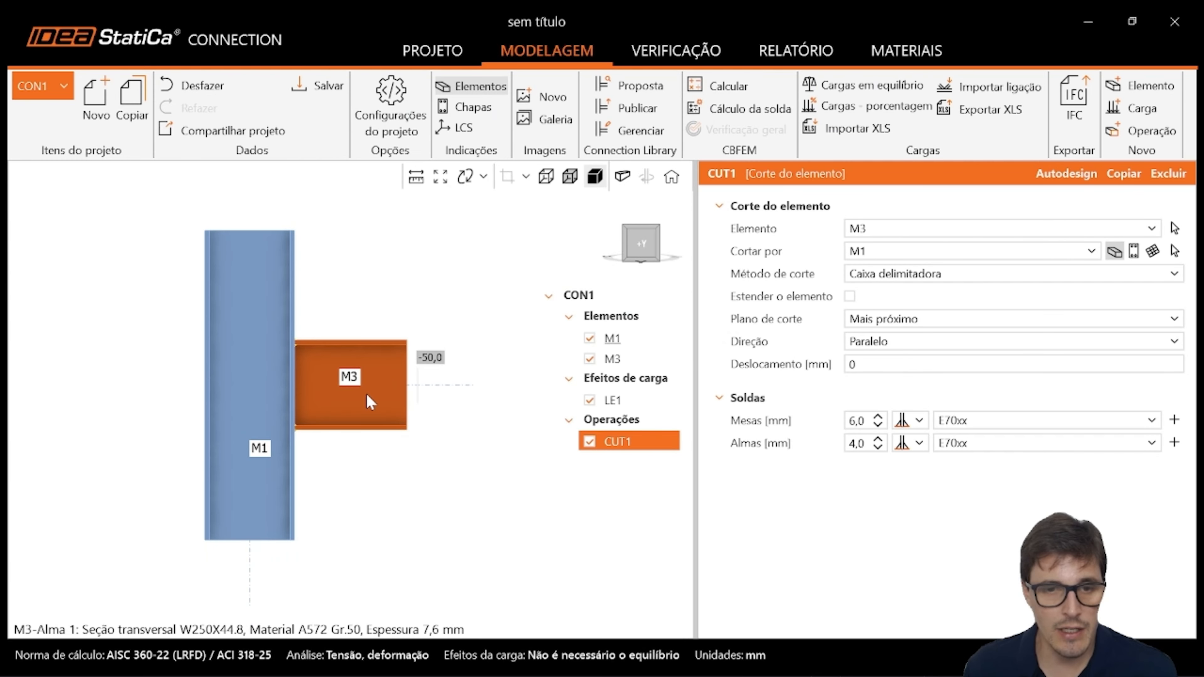
- Set both the flange and web welds of the M3 cut to Sem solda
scroll(285, 337, up, 2)
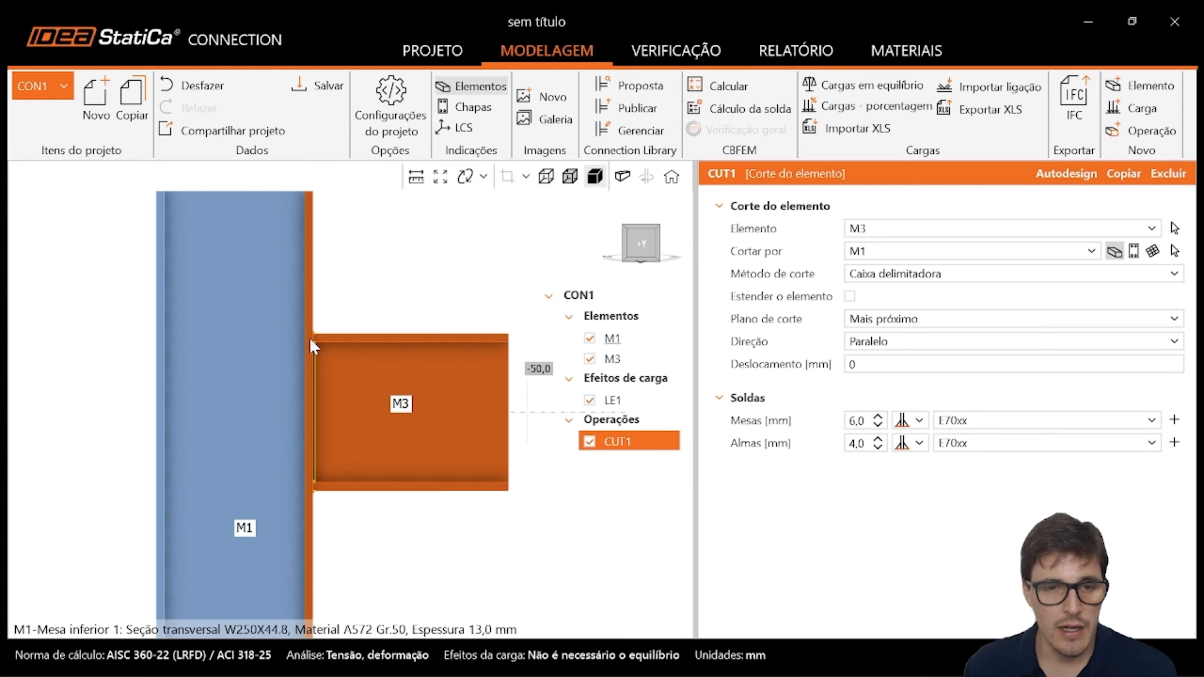
right_drag(285, 377, 228, 379)
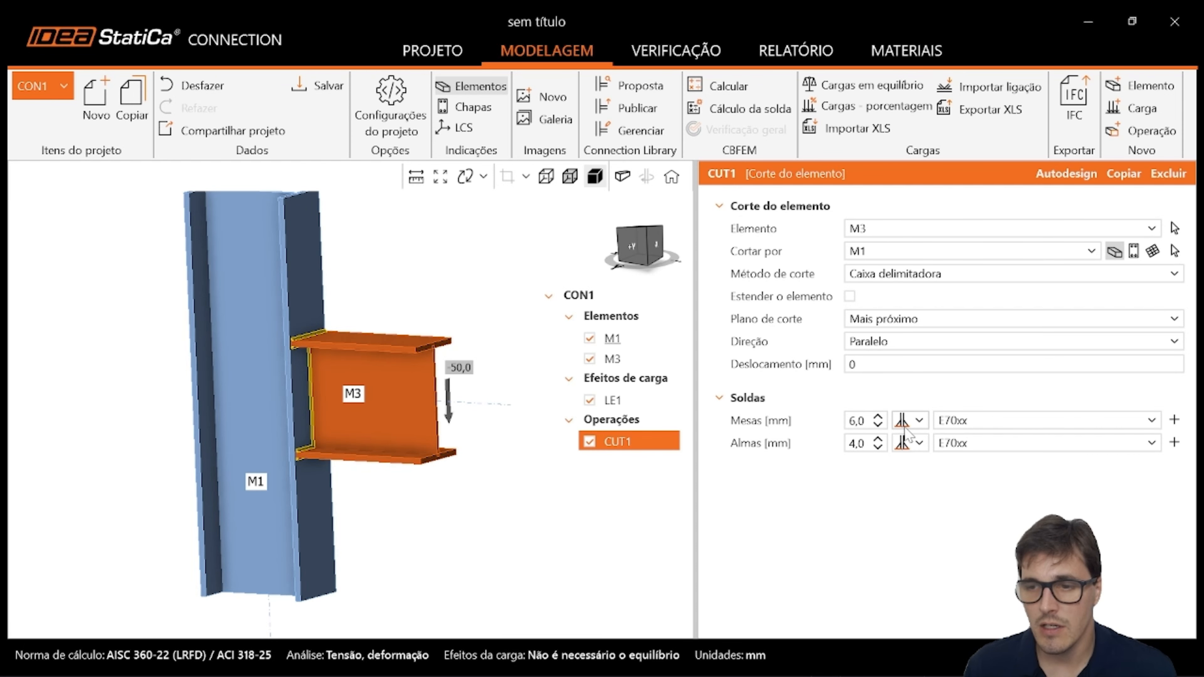
click(918, 420)
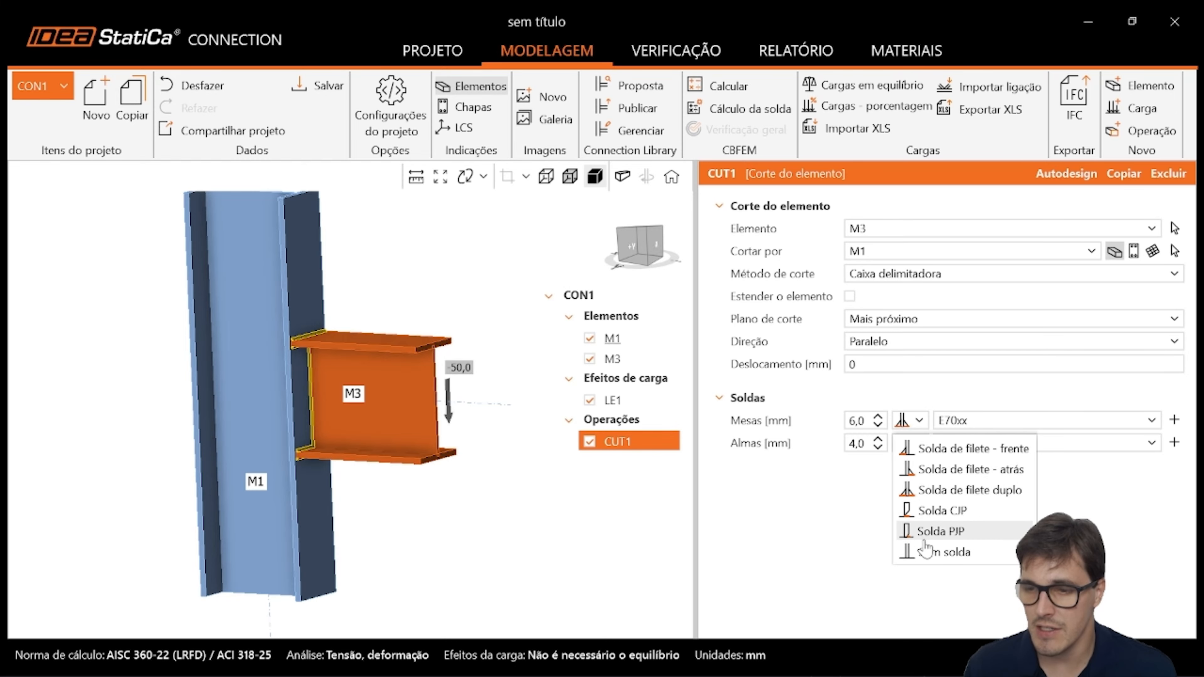
click(917, 551)
click(917, 445)
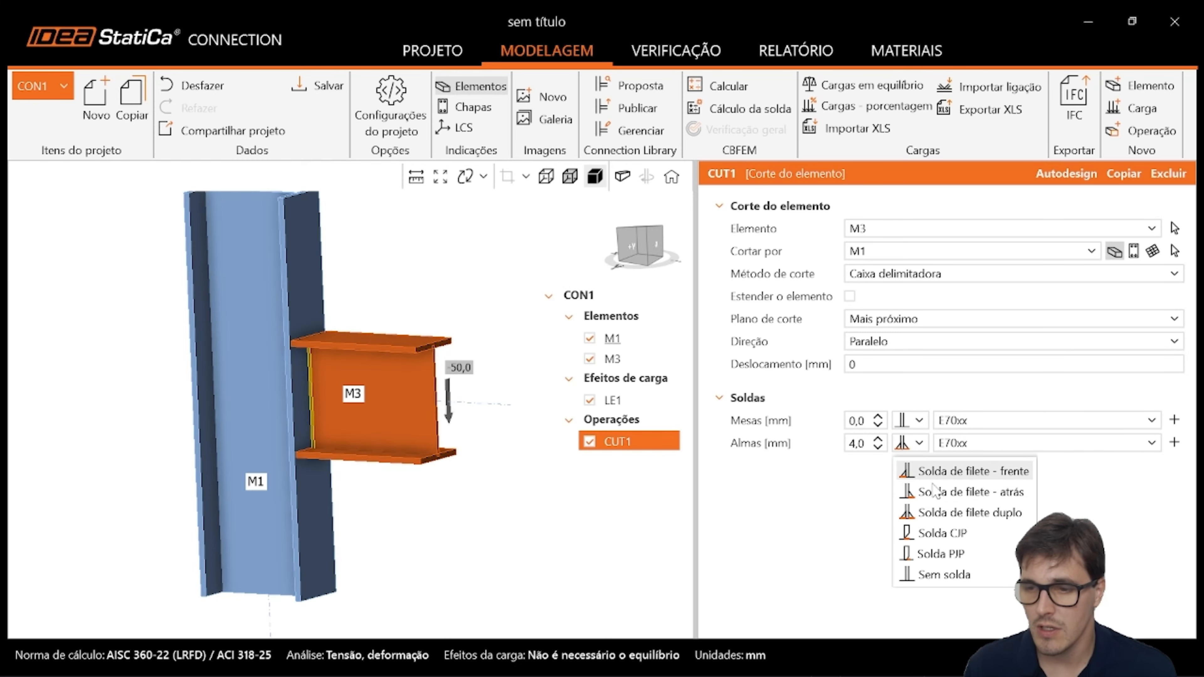
click(936, 576)
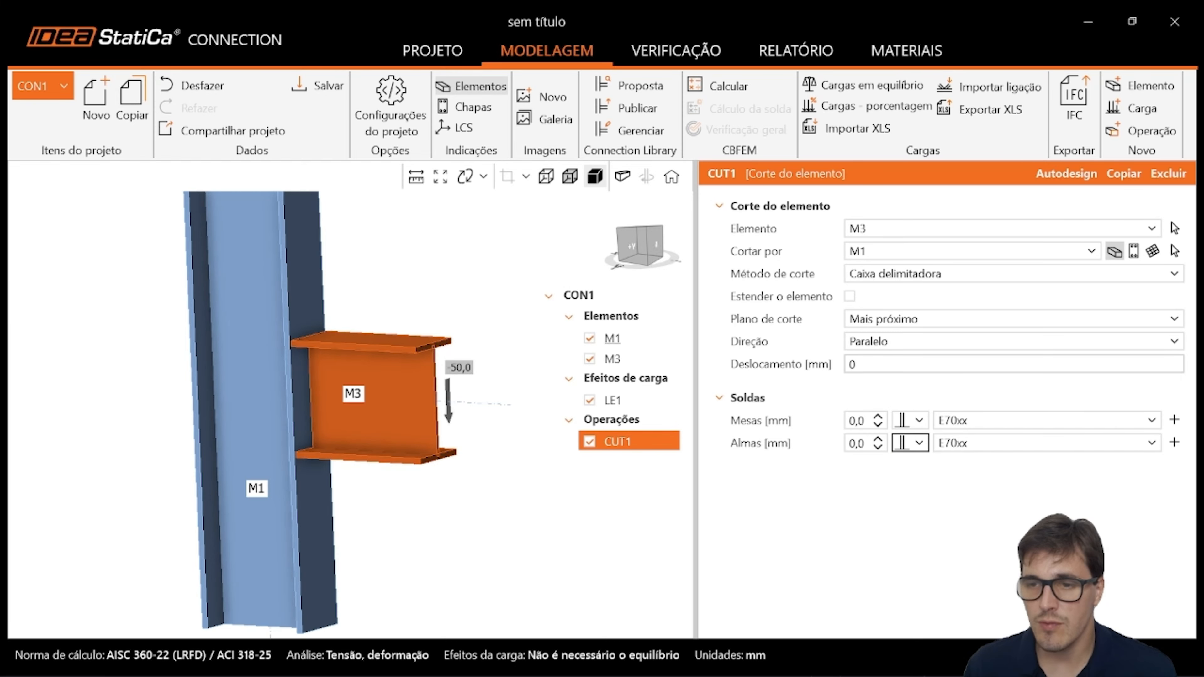
- Set the M3 cut's offset to 10 mm and inspect the gap to the column from the front
double_click(852, 365)
text(10)
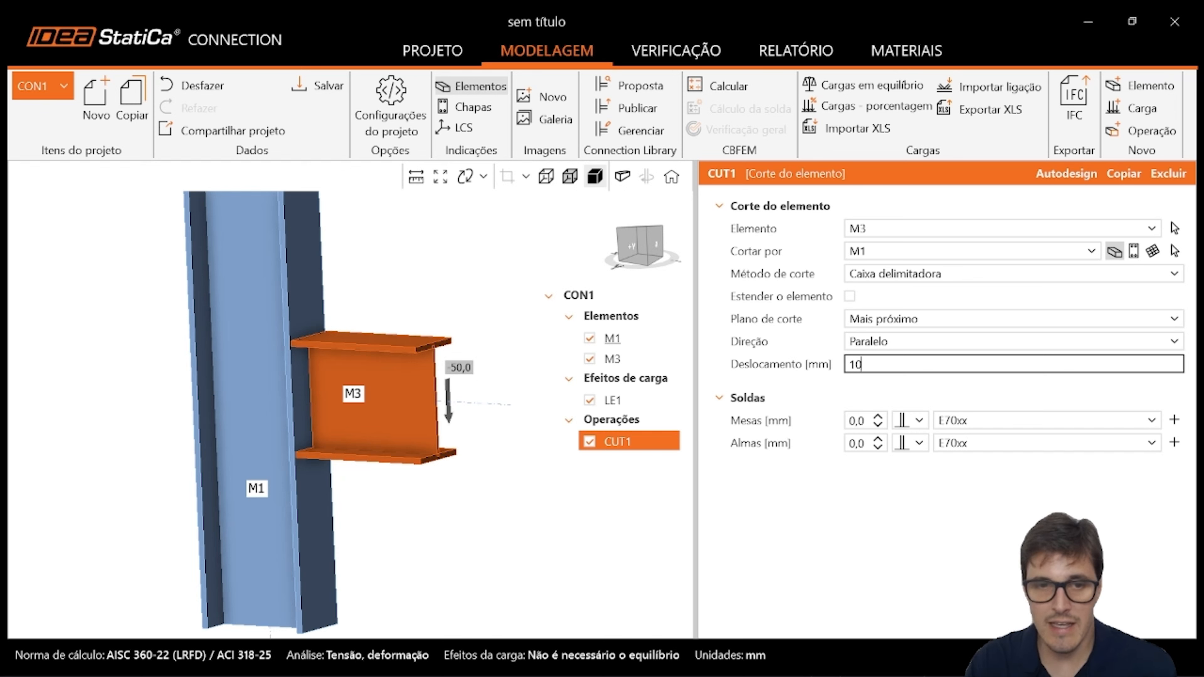
key(Tab)
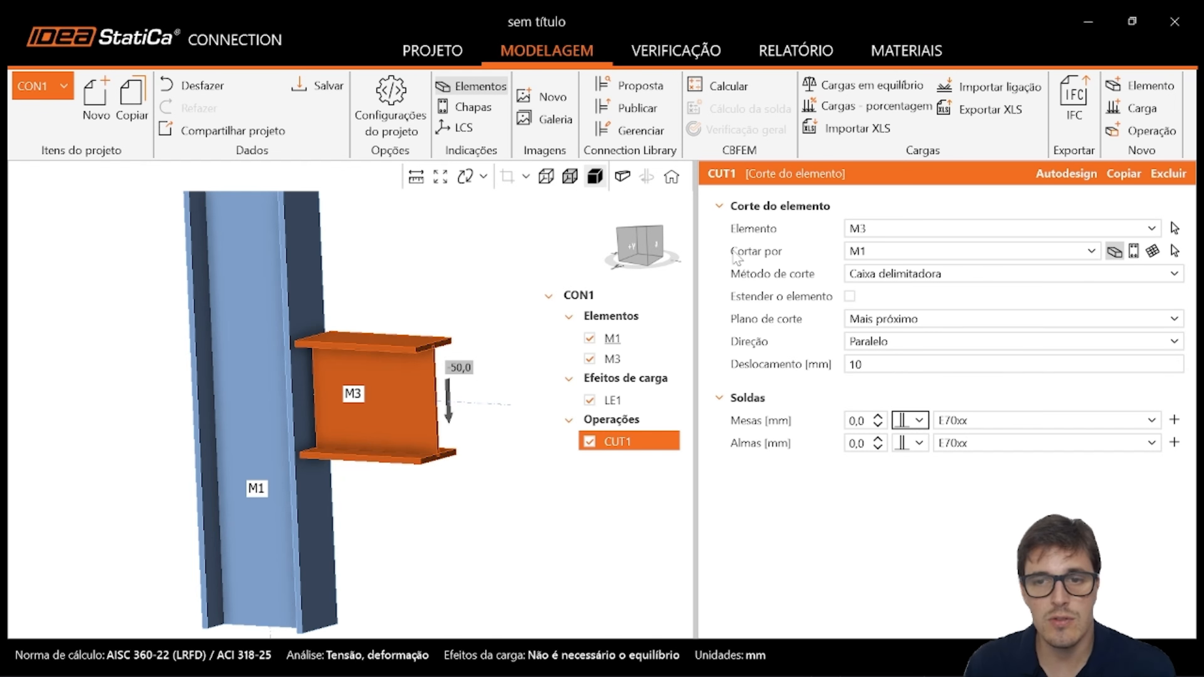
click(636, 241)
scroll(303, 363, up, 5)
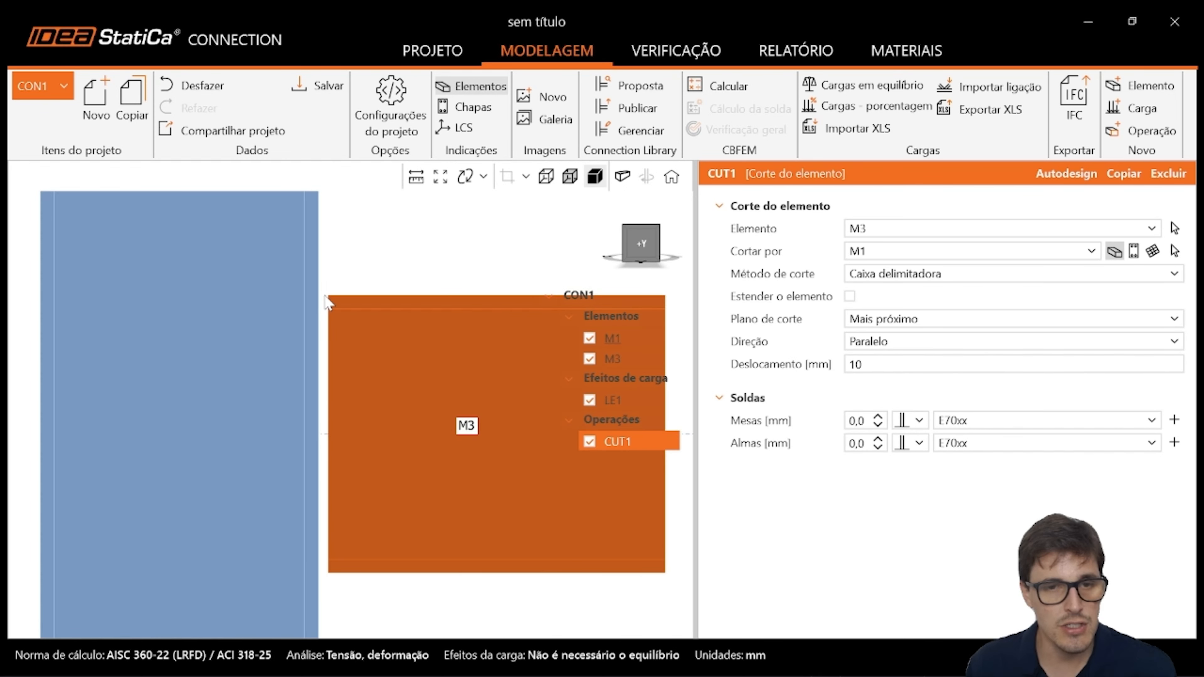
scroll(327, 307, down, 4)
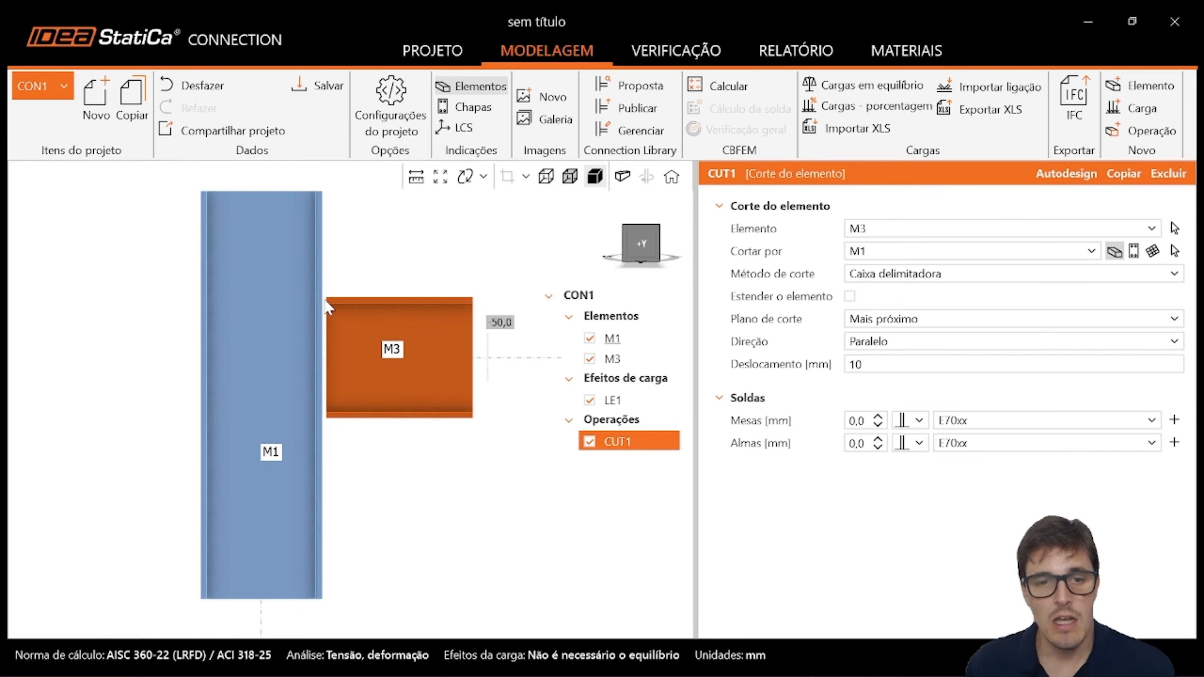
- Add a stiffening plate operation (Chapa de rigidez) and set the plate's thickness to 6,3 mm
click(1121, 135)
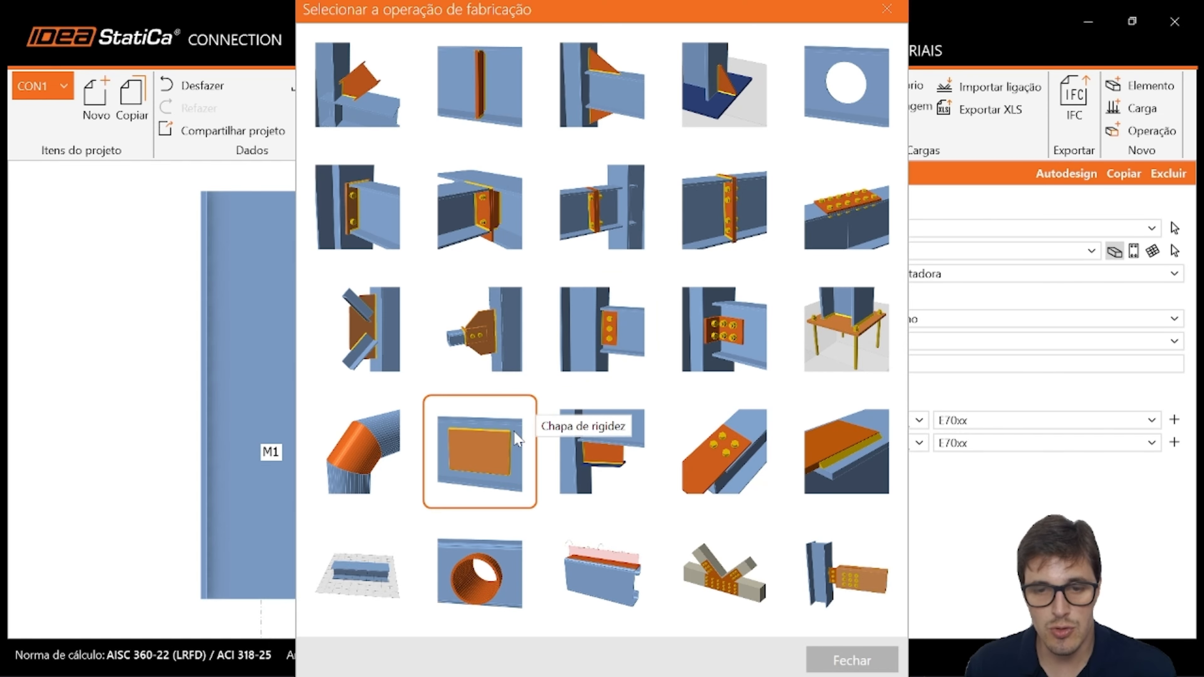
click(488, 447)
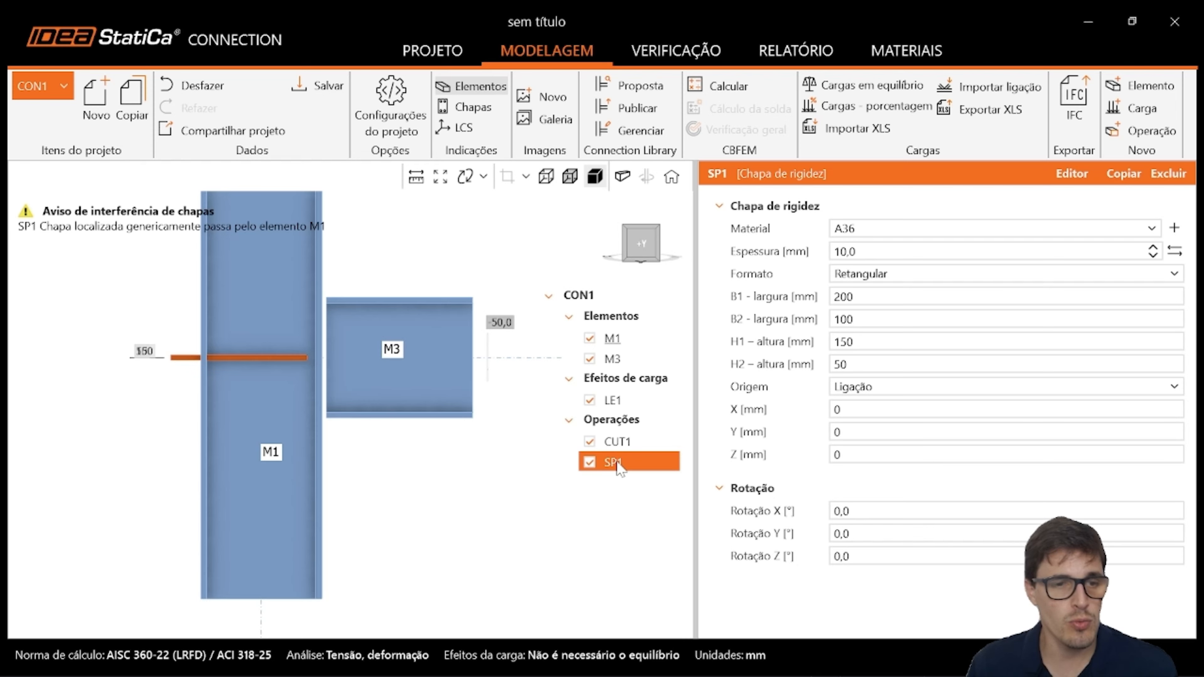
click(893, 234)
click(893, 235)
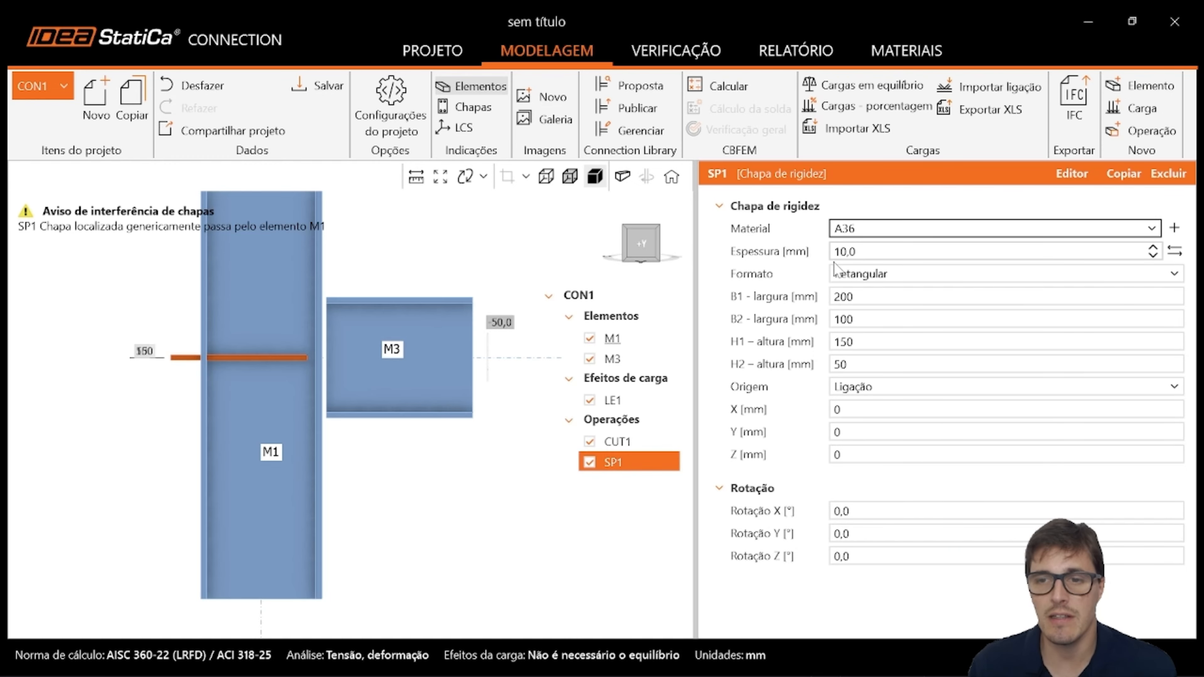
key(Tab)
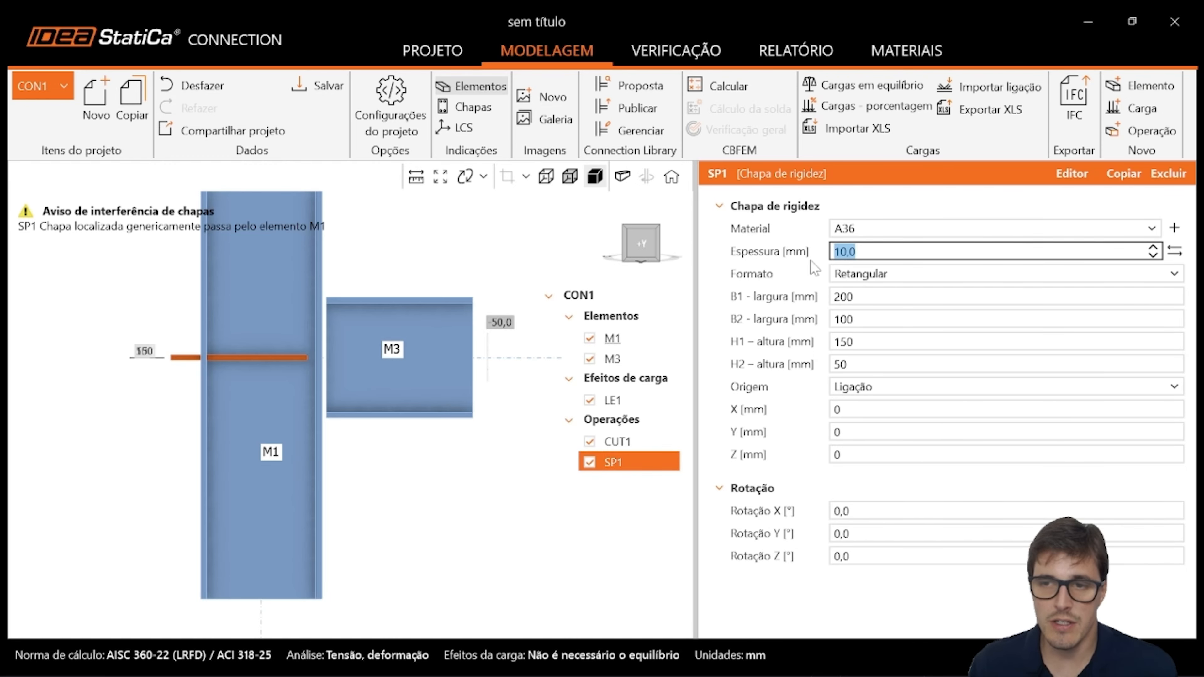
text(6,3)
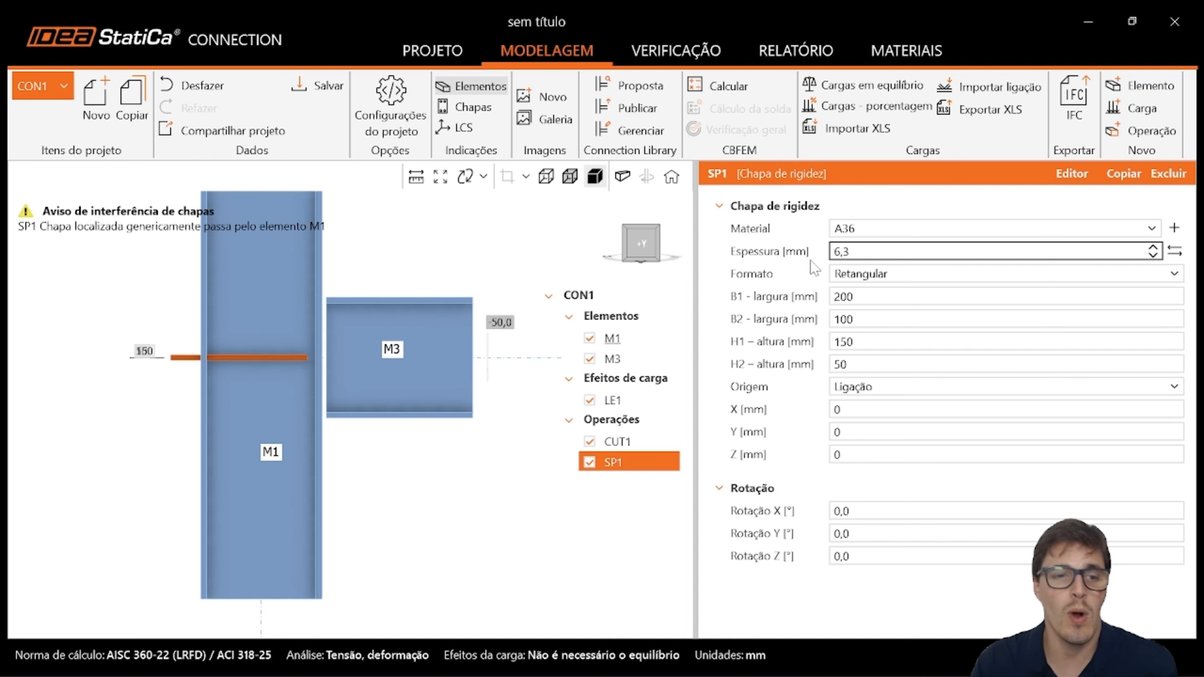
key(Tab)
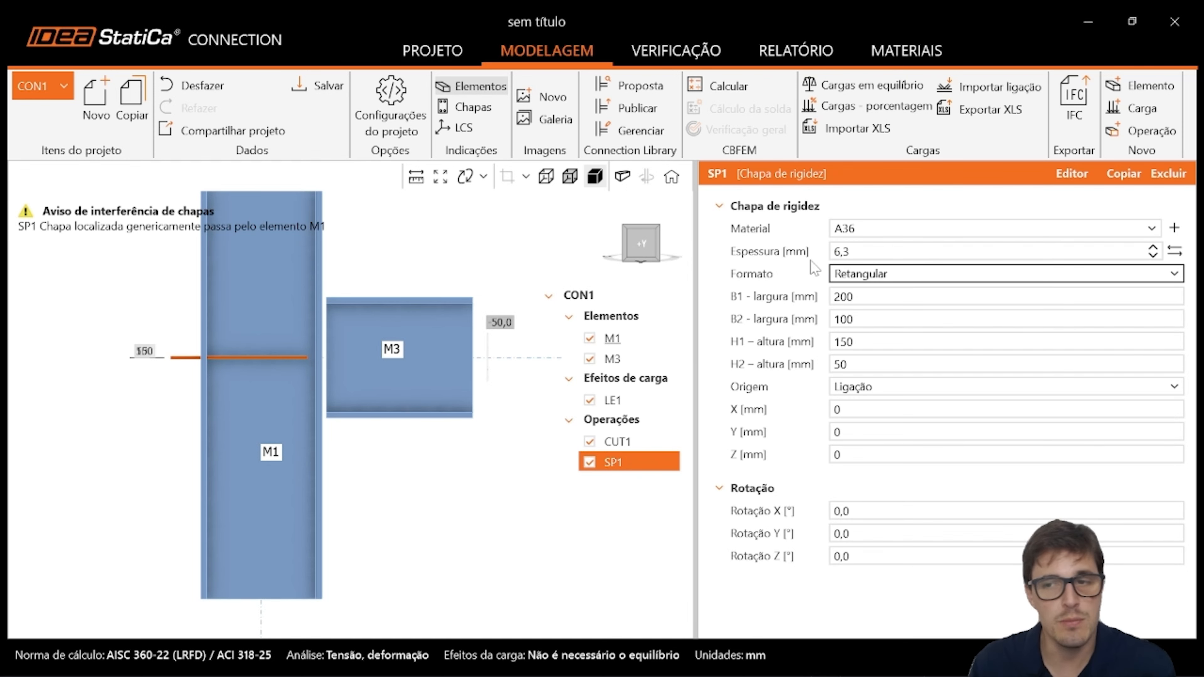
- Try the Círculo shape for the stiffening plate and view it from above in transparent display
click(848, 279)
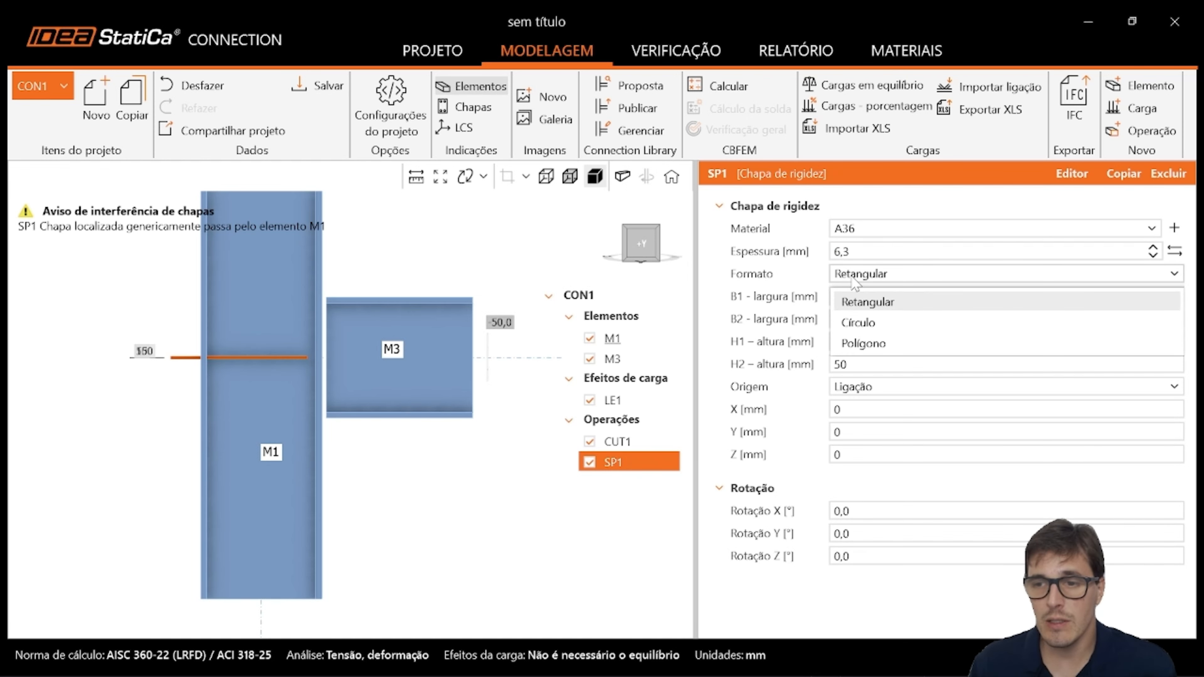
click(867, 327)
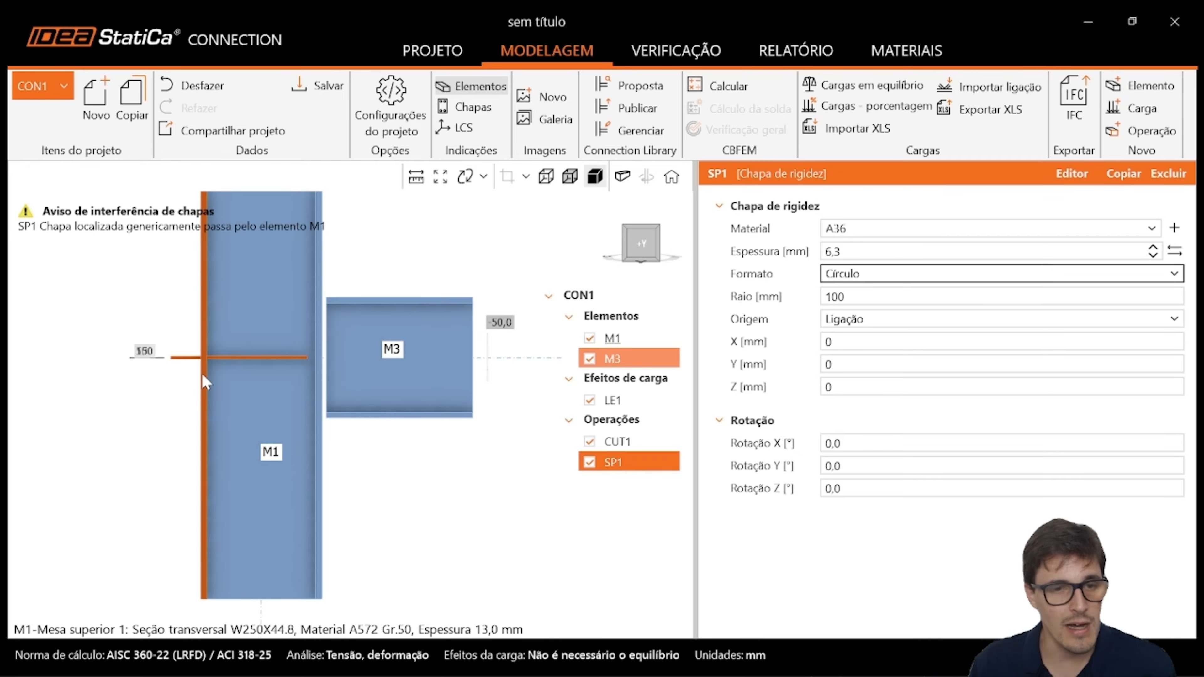
right_drag(192, 360, 192, 483)
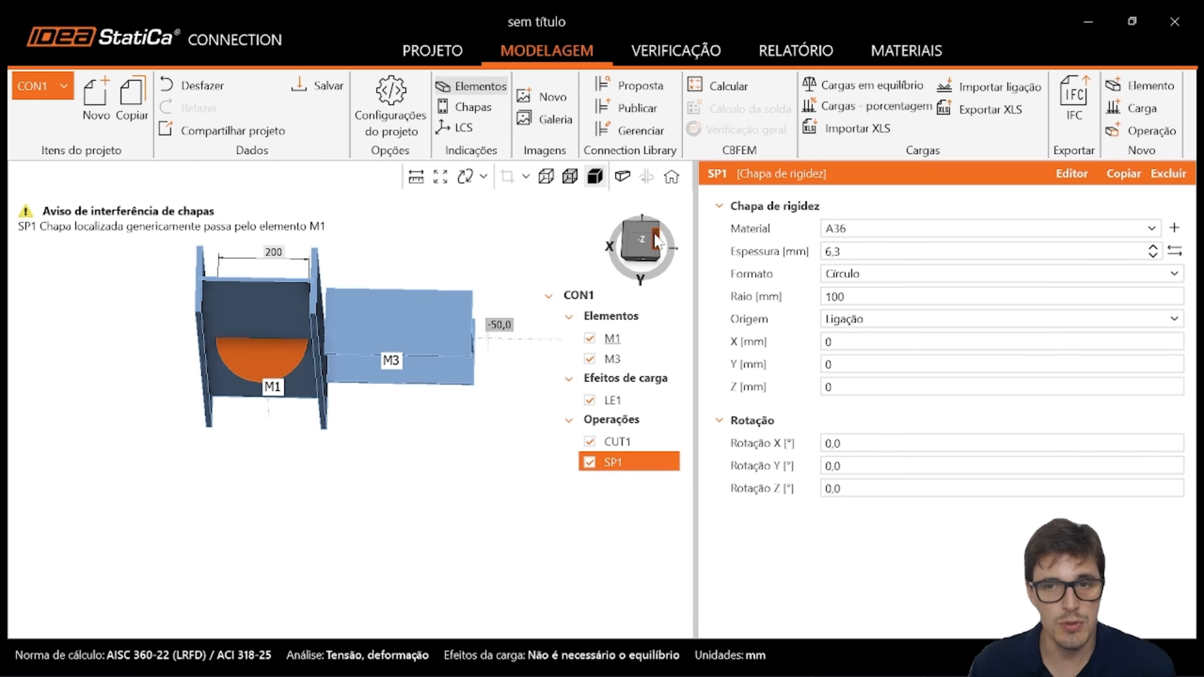
click(570, 177)
click(570, 181)
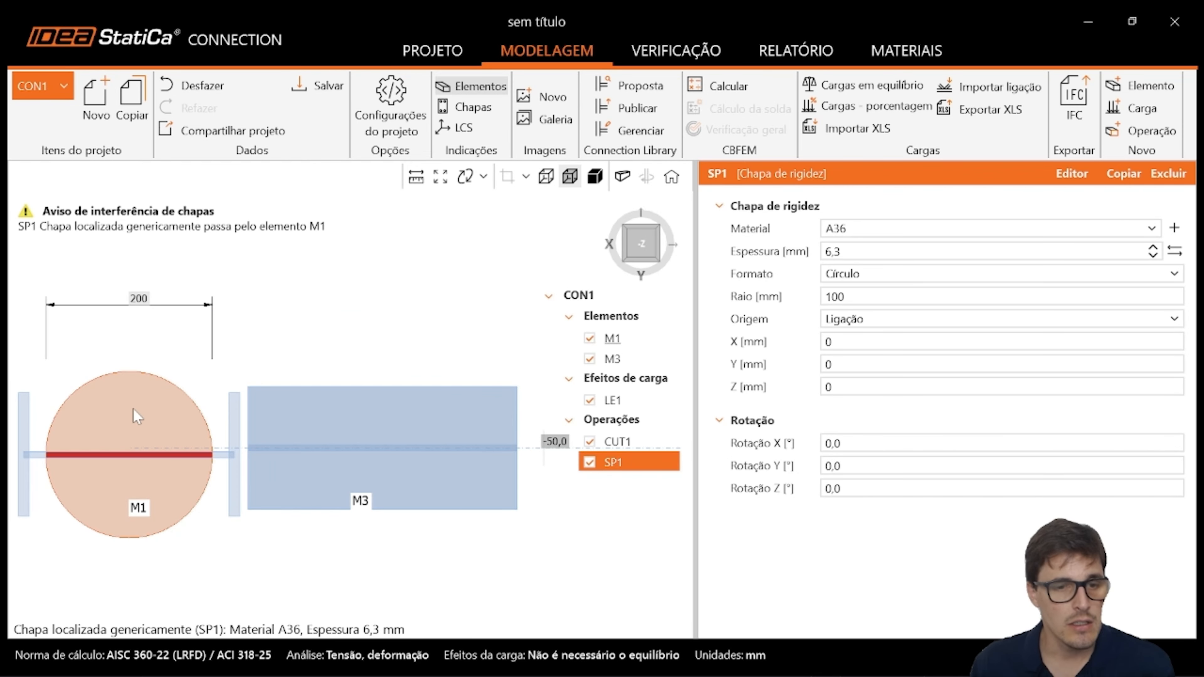
- Keep Ligação as the stiffening plate's origin and change the plate's shape to Polígono
click(896, 325)
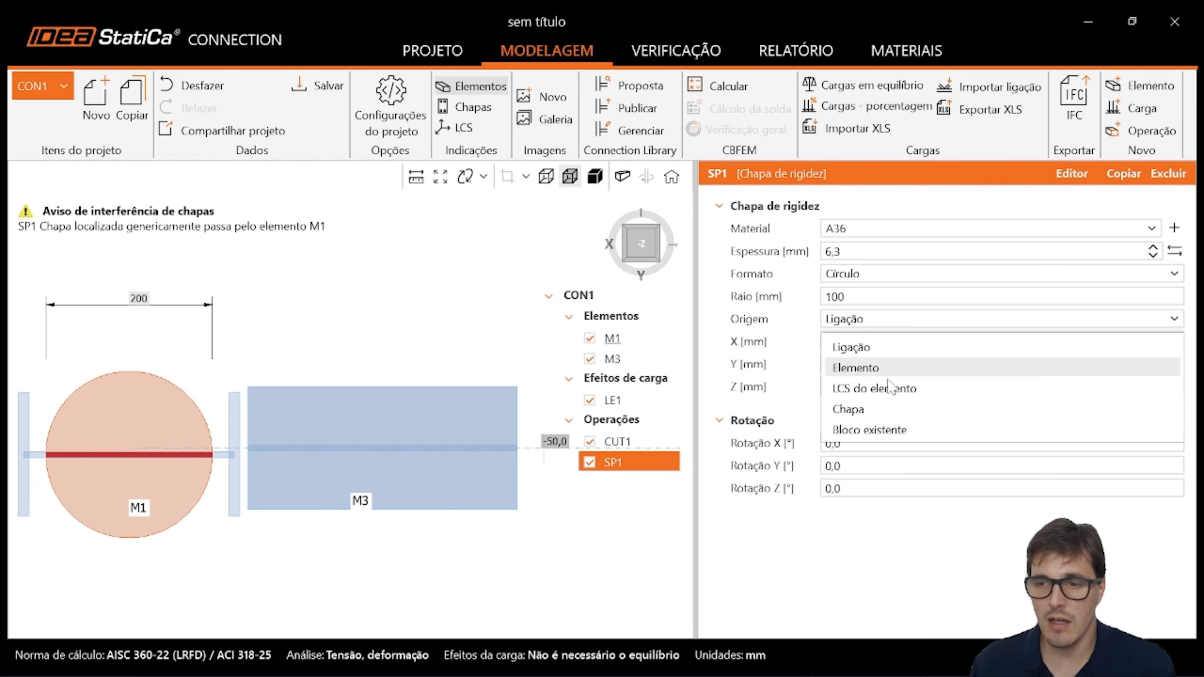
click(869, 348)
click(873, 273)
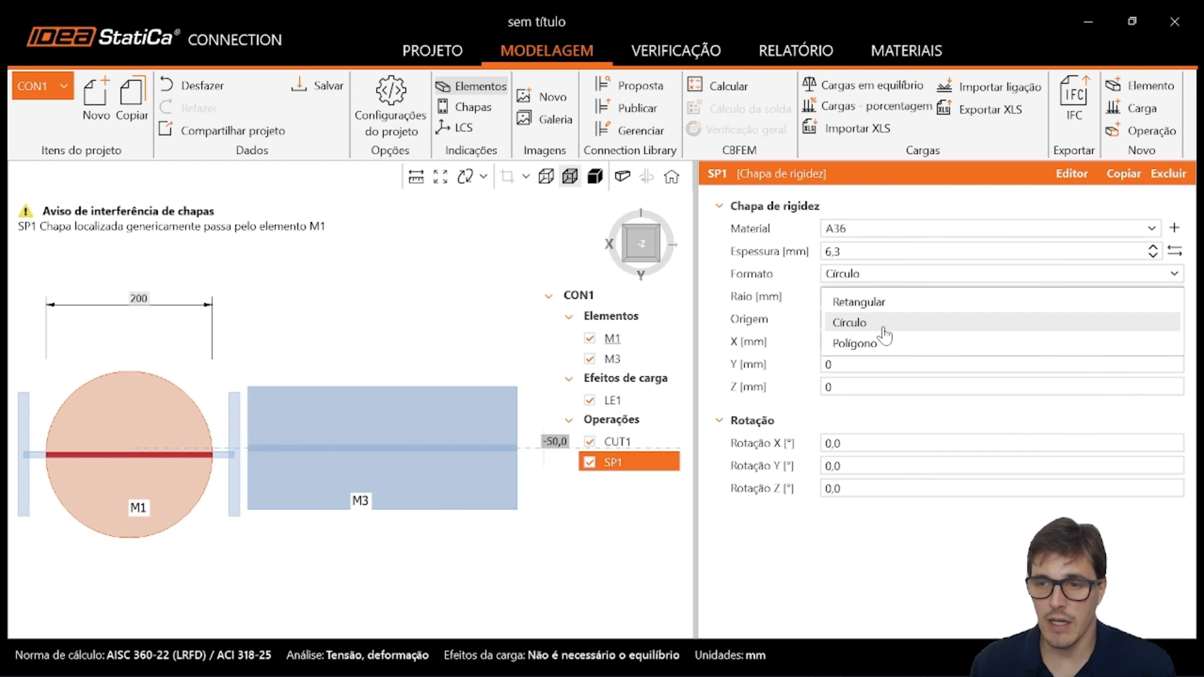
click(873, 349)
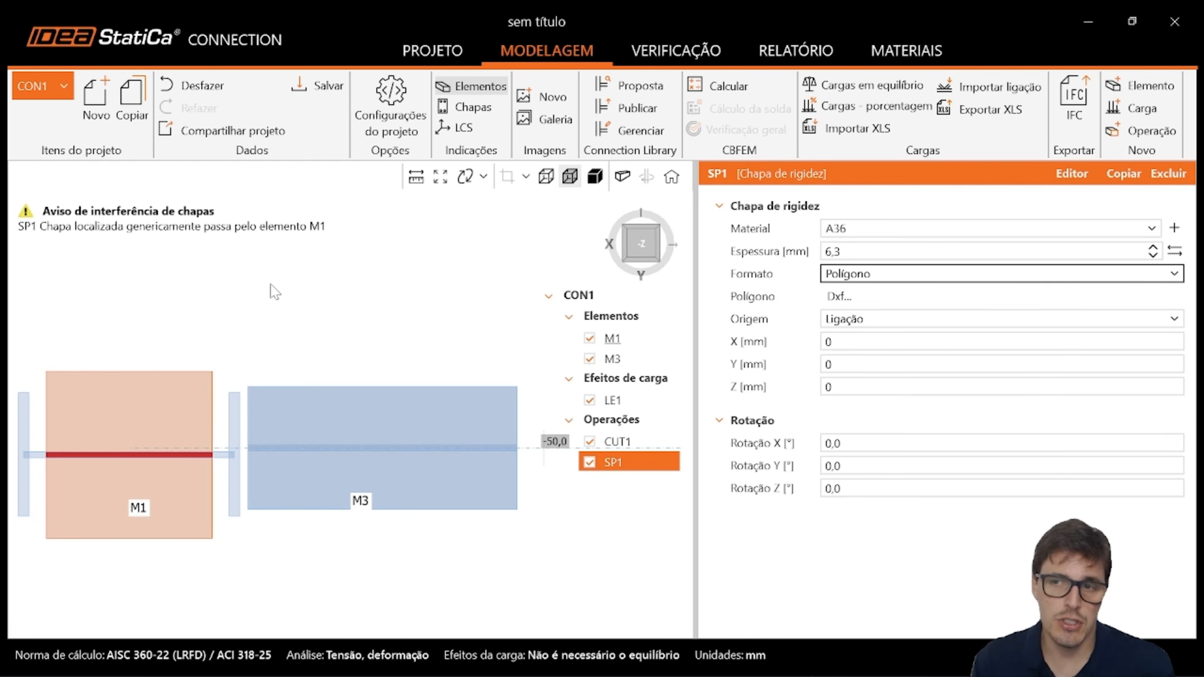
- Change the stiffening plate's shape to Retangular and review its B1, B2, H1 and H2 dimensions against the plan view
click(848, 283)
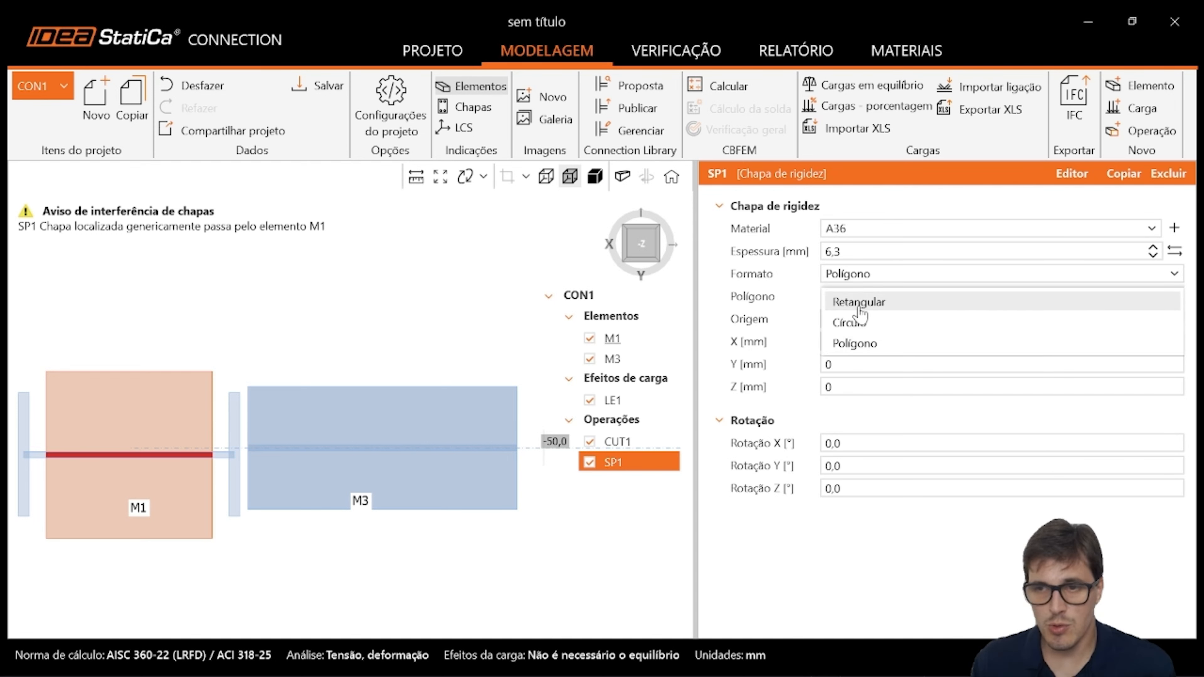
click(891, 300)
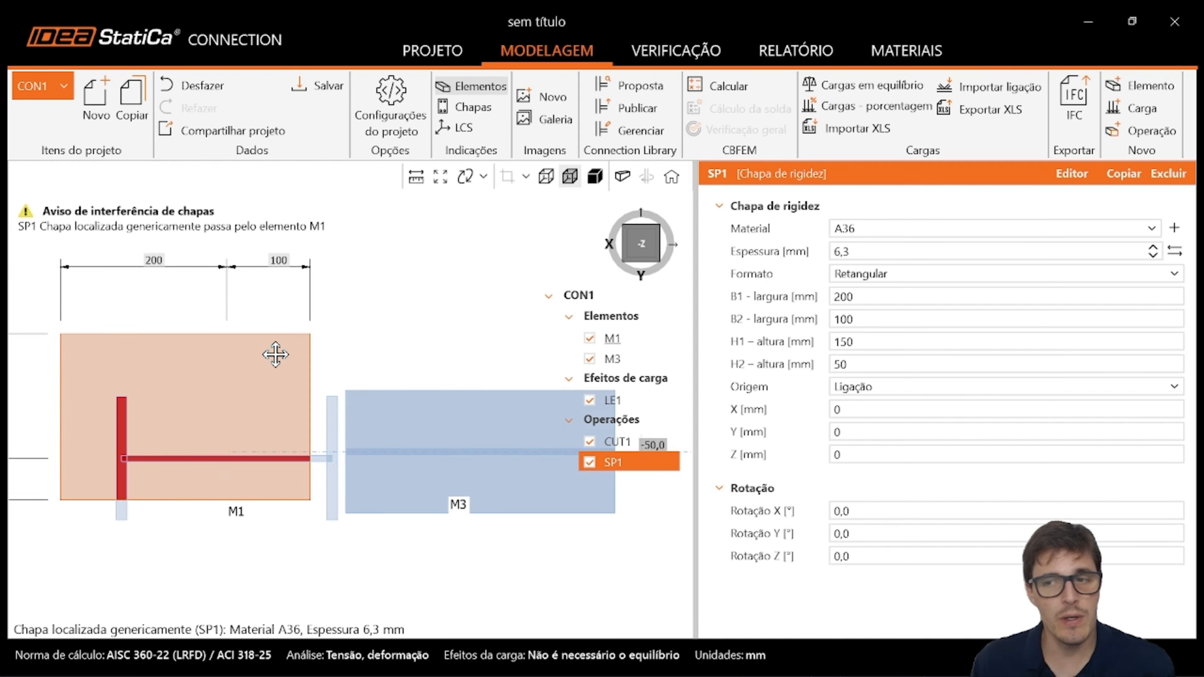
scroll(289, 354, down, 2)
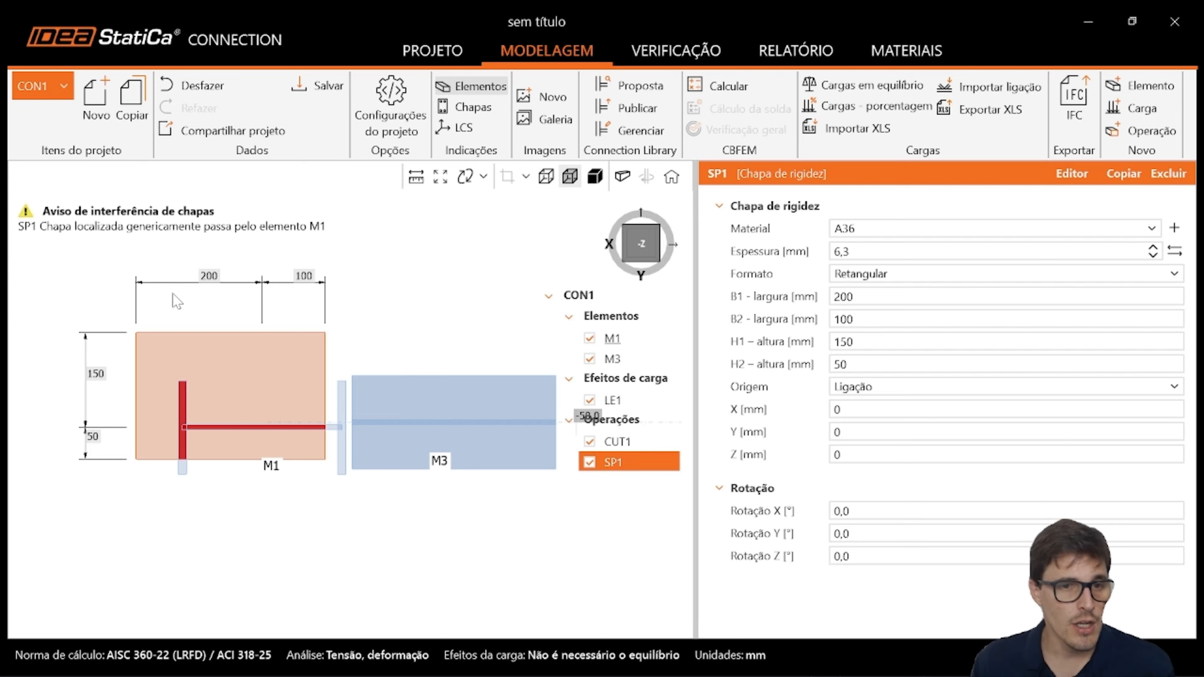
key(Tab)
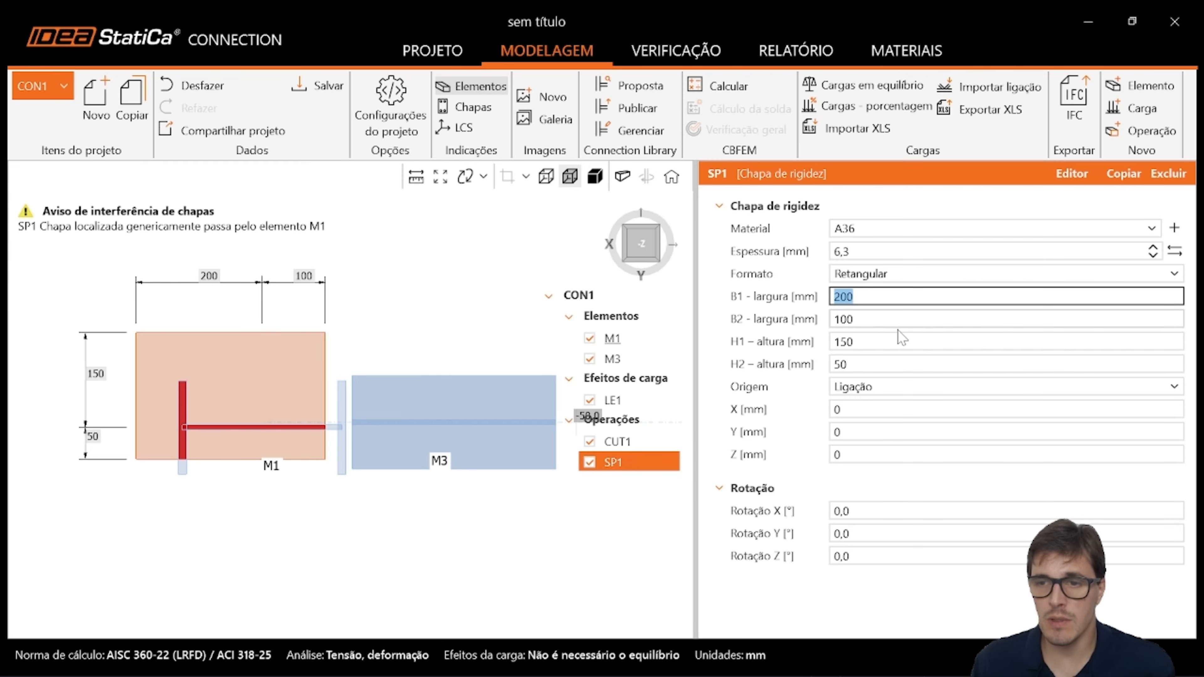
key(Tab)
key(Tab)
click(948, 364)
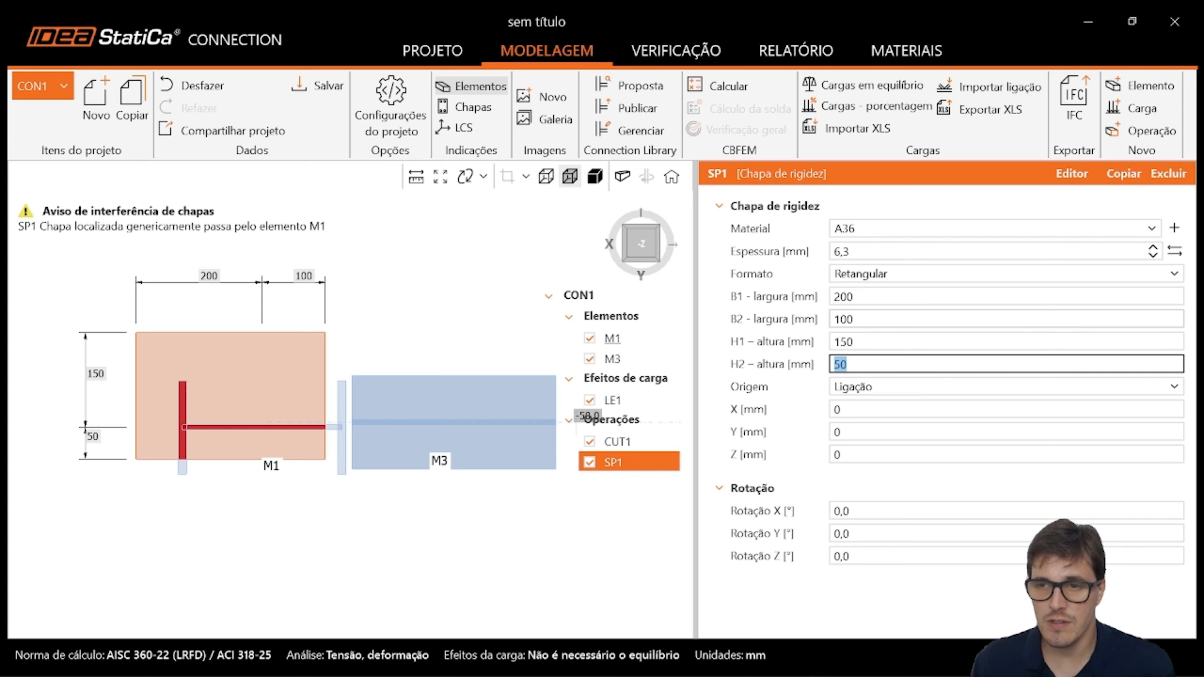
click(948, 296)
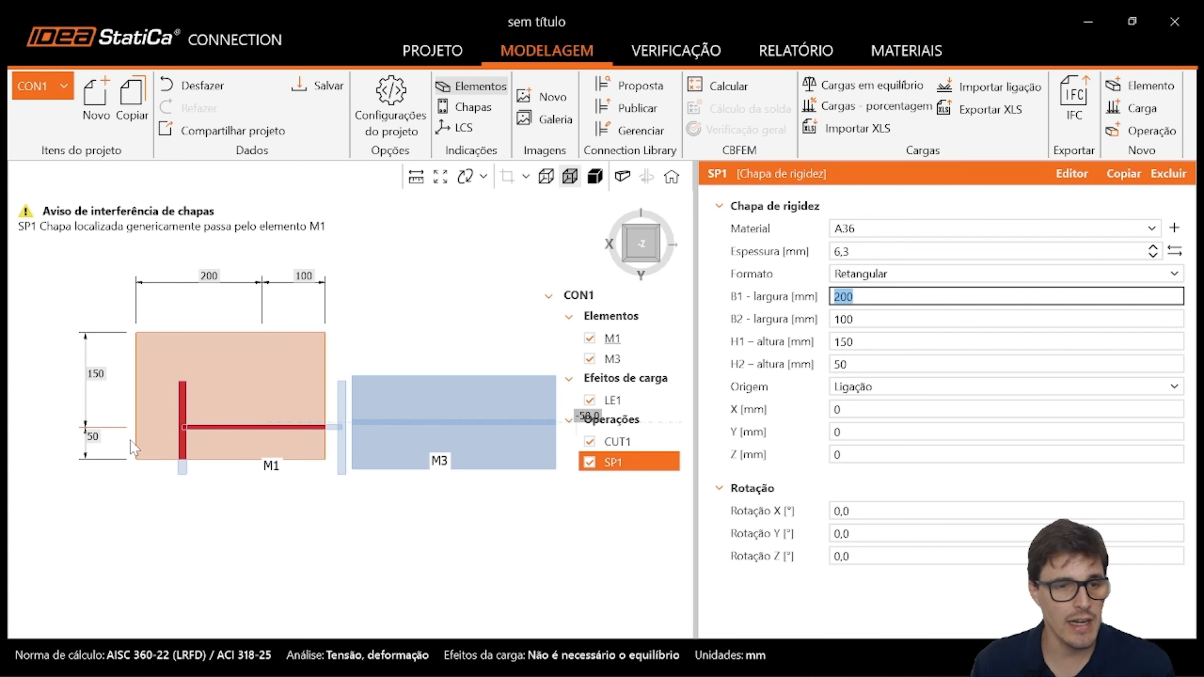
mouse_move(296, 401)
middle_down()
mouse_move(314, 372)
mouse_move(292, 353)
mouse_move(290, 402)
middle_up()
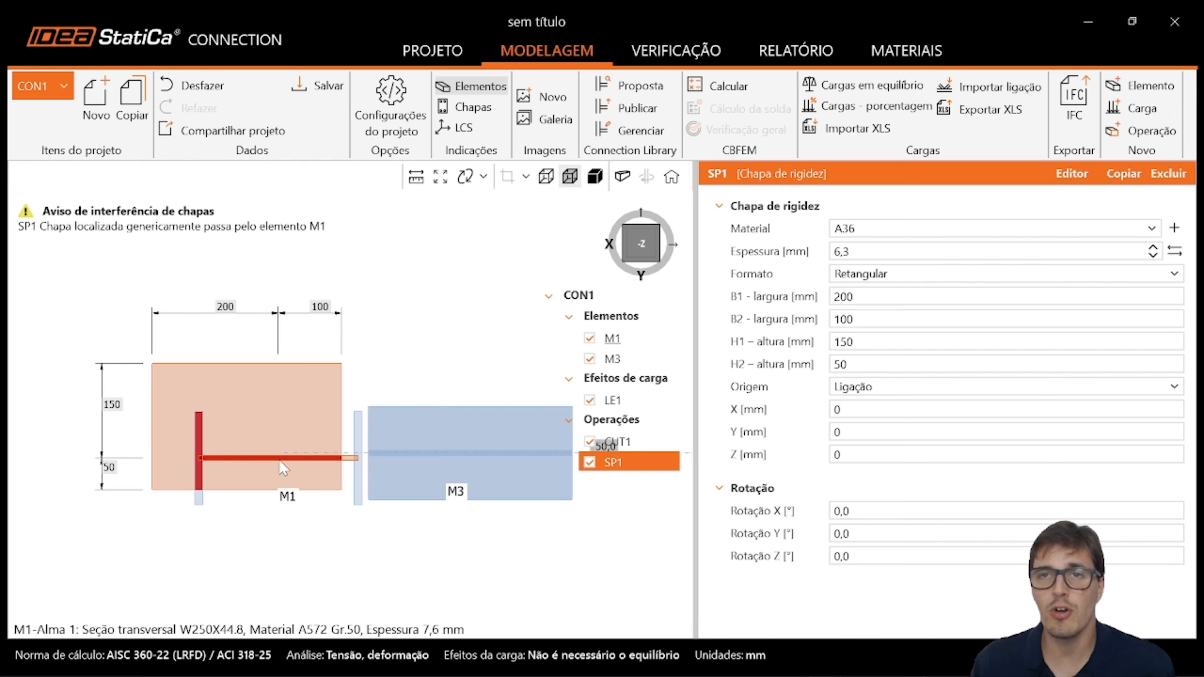
- Review the available origin options for the rectangular plate and keep Ligação selected
click(878, 387)
click(878, 387)
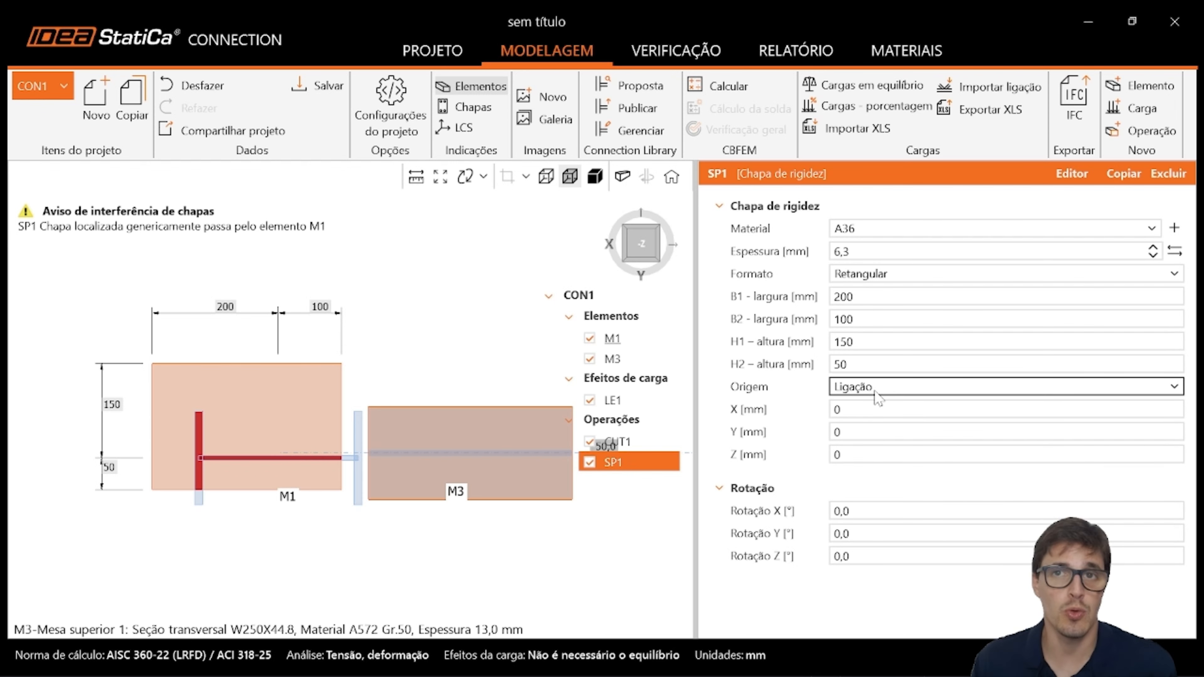
click(878, 386)
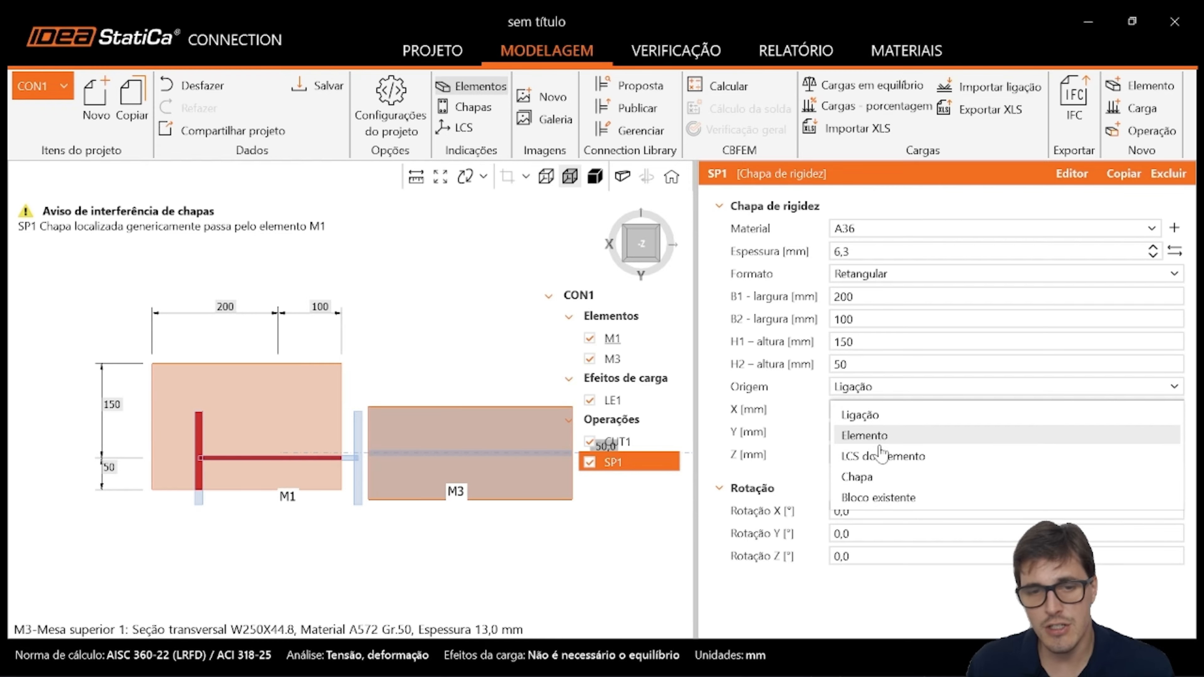
click(885, 418)
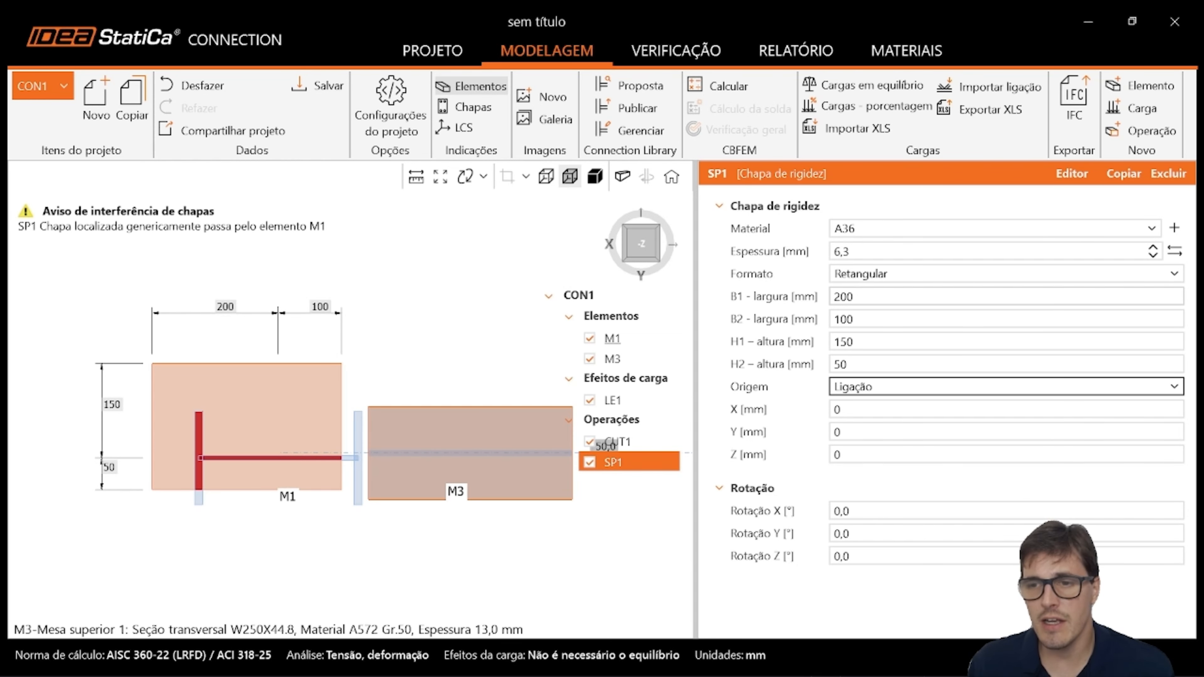
- Set the rectangular plate's B1 width, H1 height and H2 height to 100 mm each
click(846, 296)
text(10)
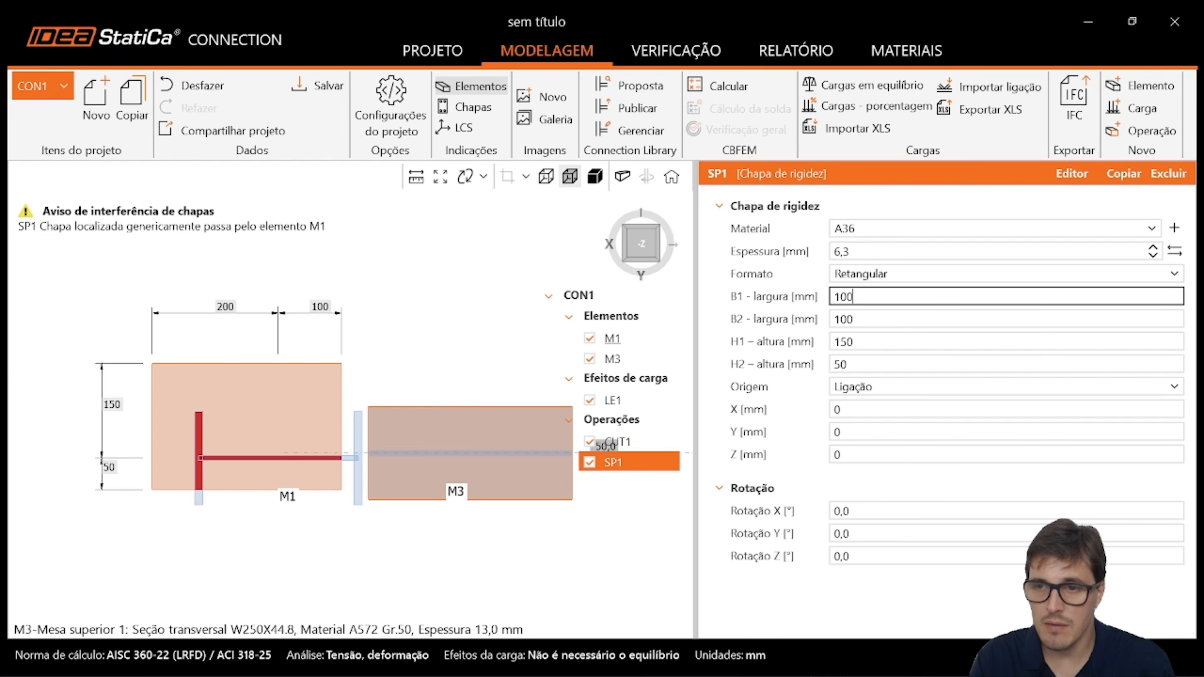
key(Tab)
key(Tab)
text(1)
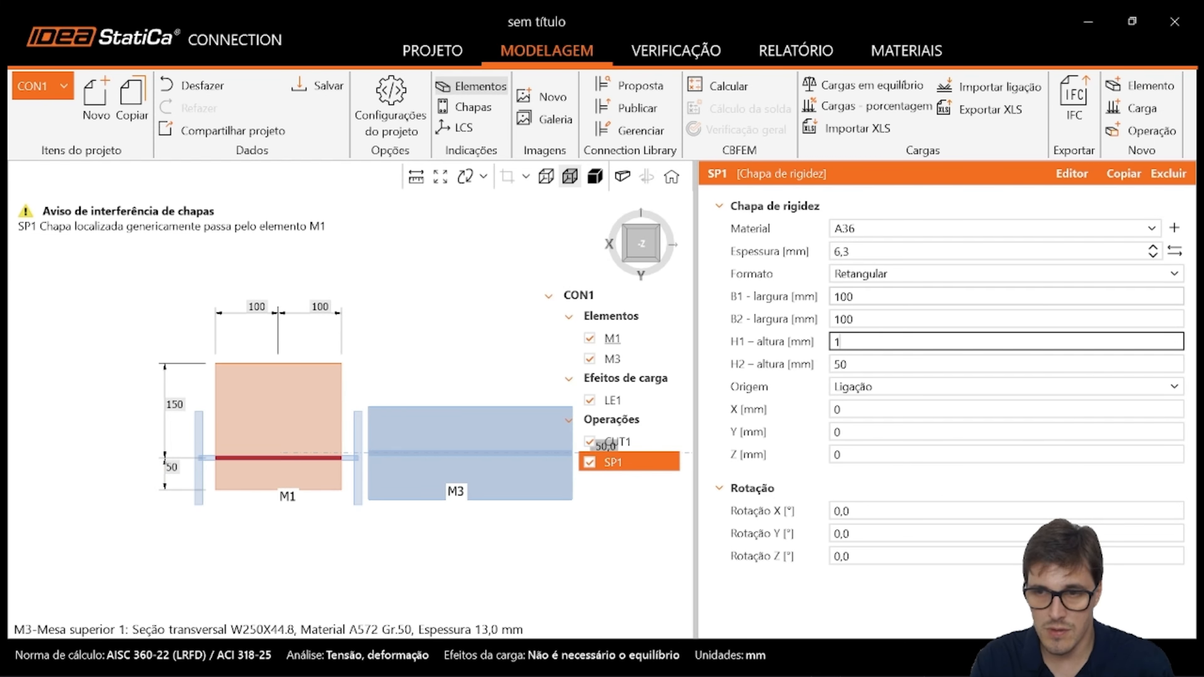
text(00)
key(Tab)
text(100)
key(Tab)
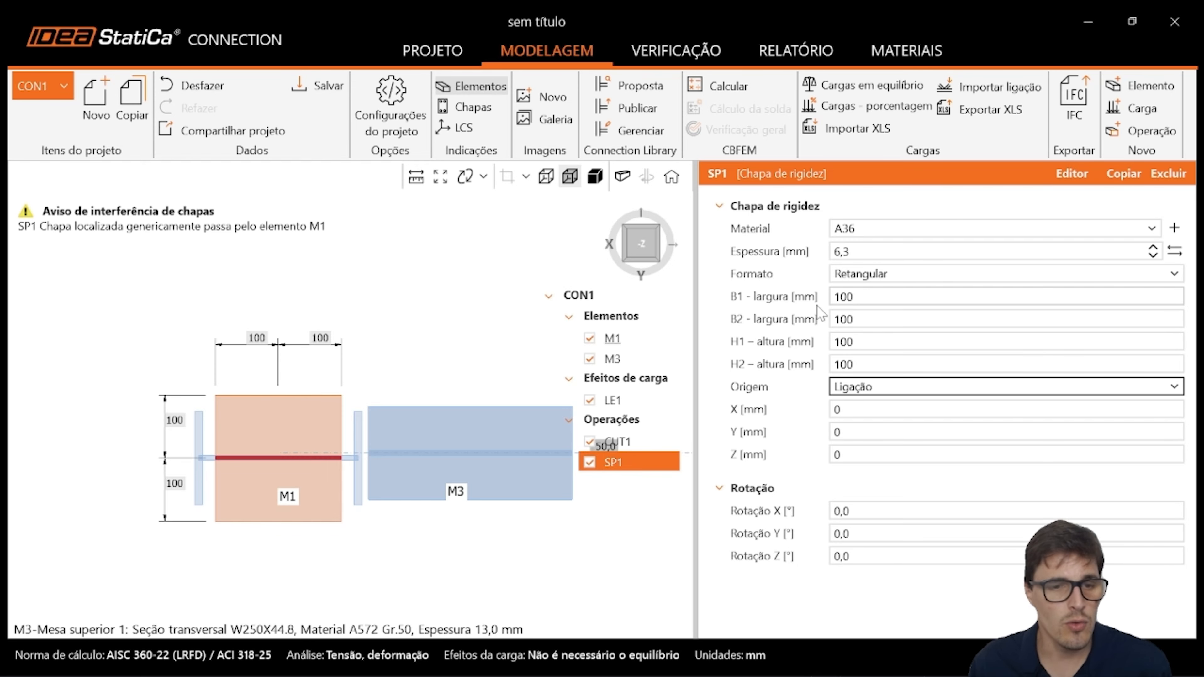
scroll(159, 575, up, 2)
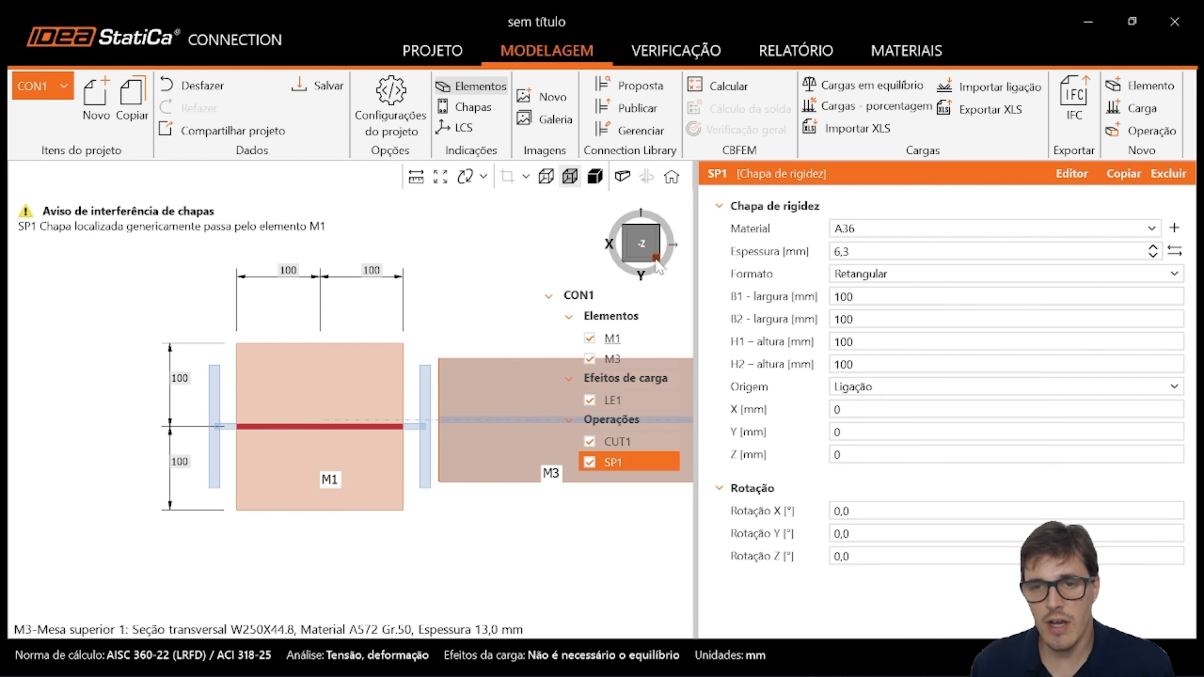
- Try rotating the stiffening plate 90° about the Y axis and inspect its orientation from the front and at an angle
click(643, 269)
click(628, 266)
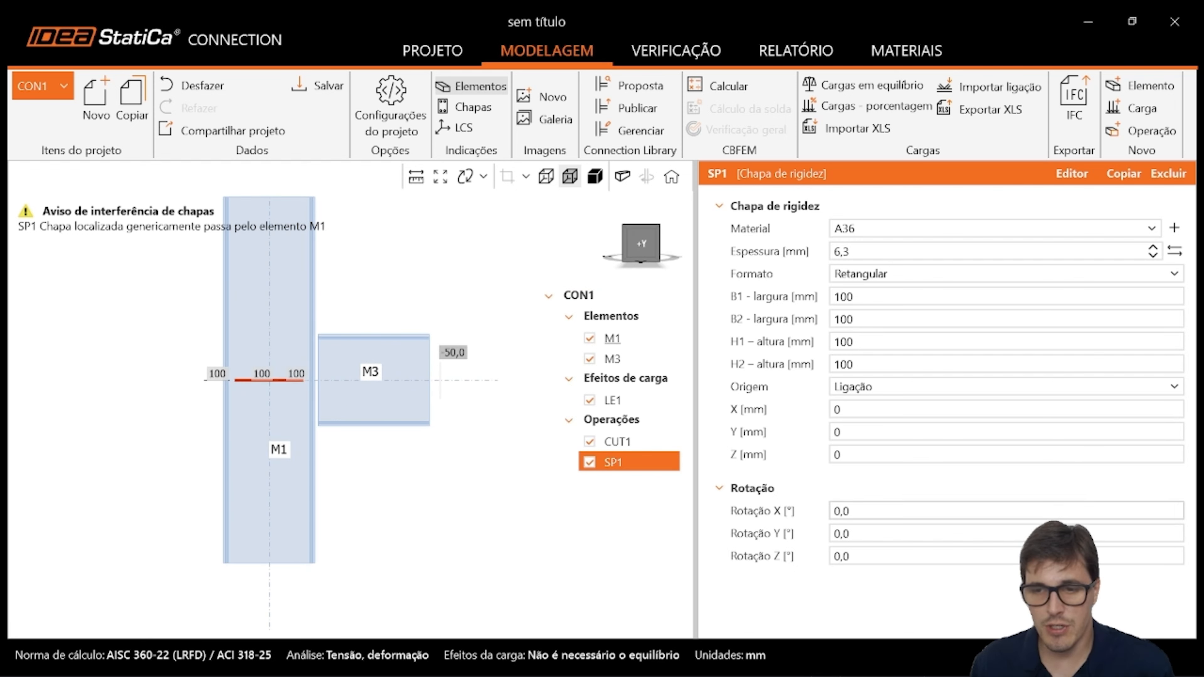
click(853, 511)
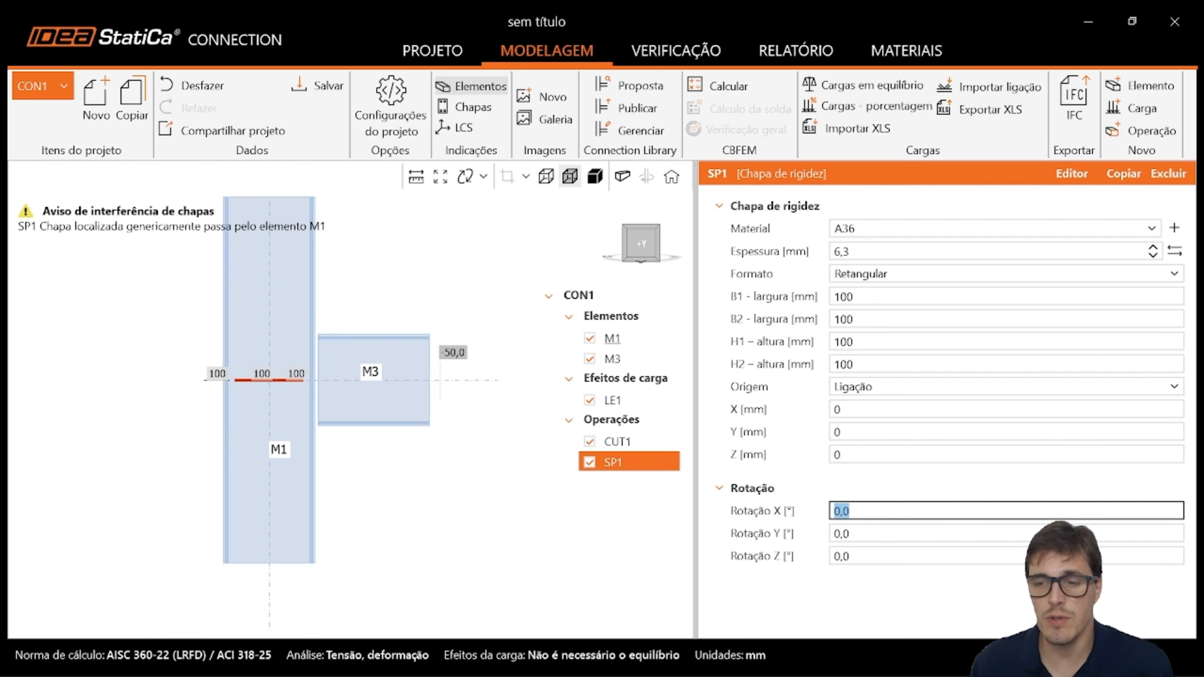
click(876, 532)
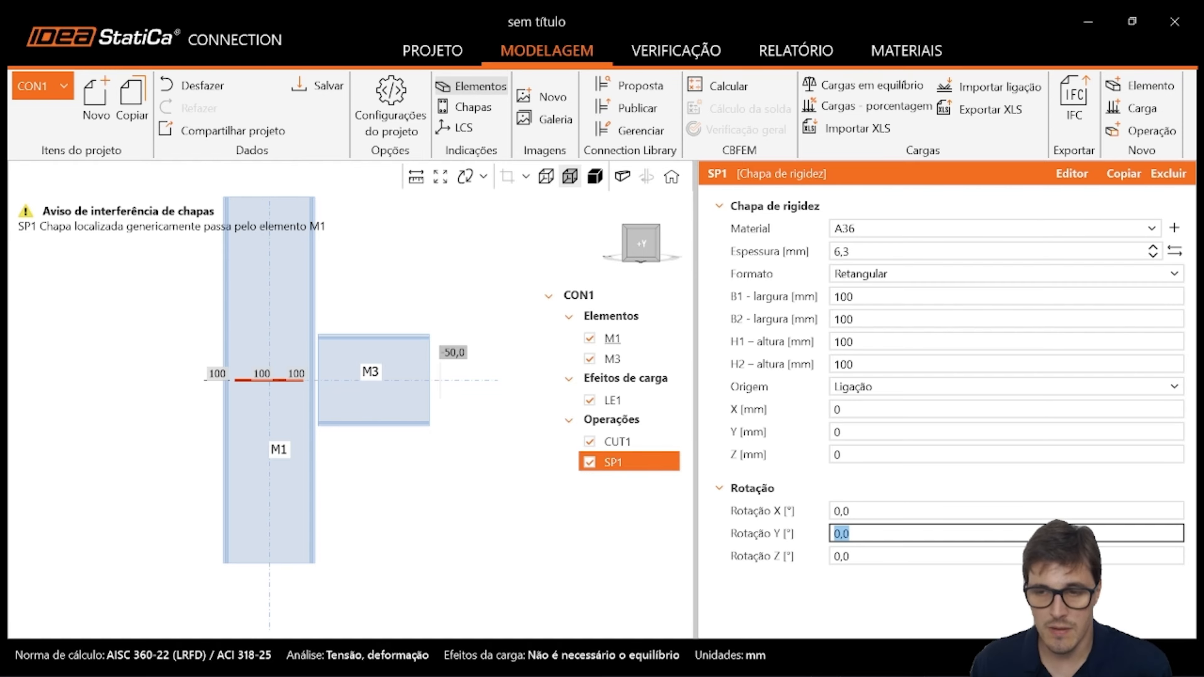
text(90)
key(Tab)
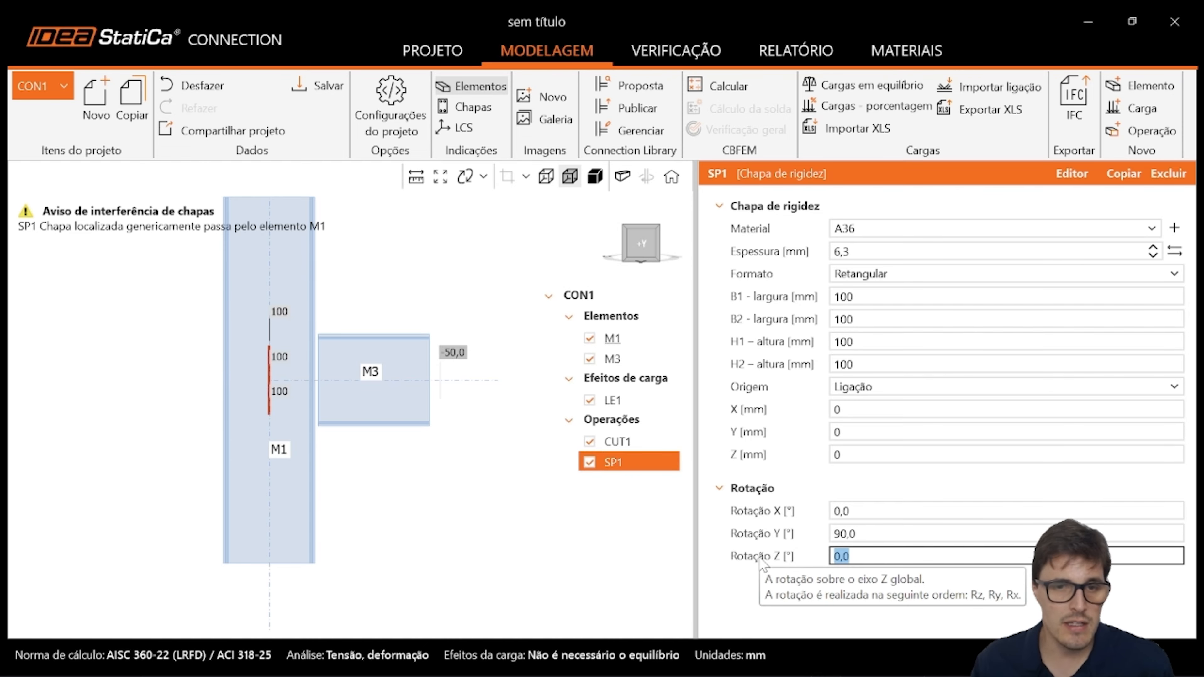
mouse_move(313, 391)
right_down()
mouse_move(309, 358)
mouse_move(272, 367)
mouse_move(335, 394)
right_up()
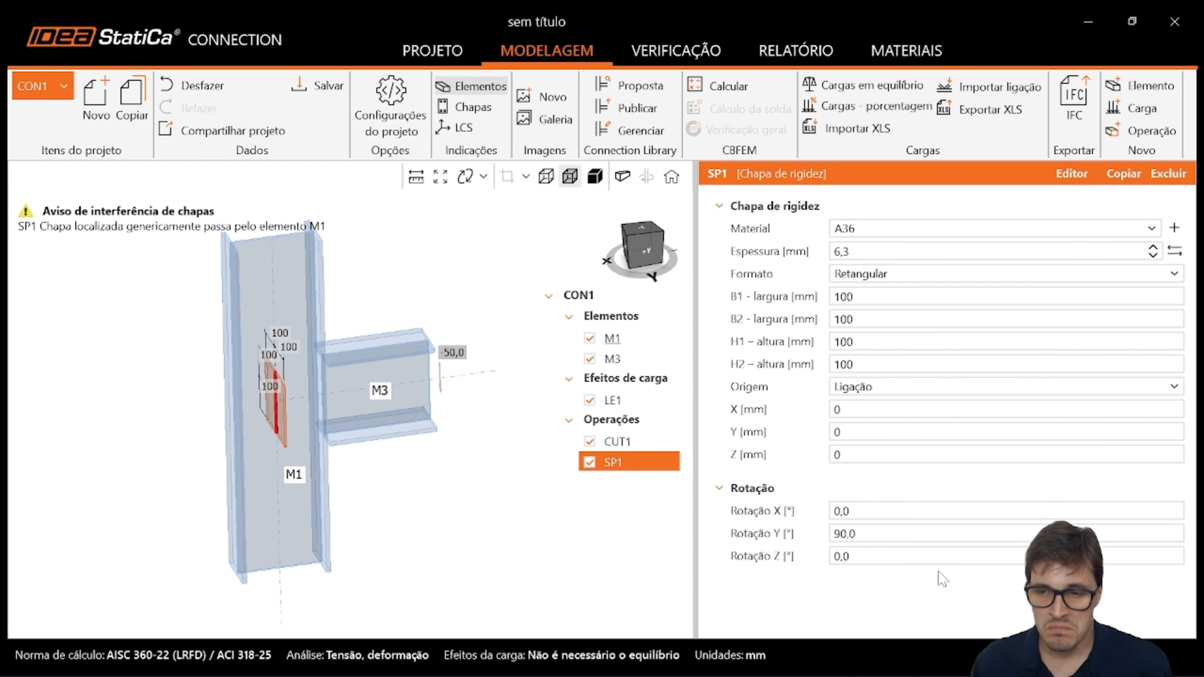
- Try a 90° rotation of the plate about the Z axis and reset Rotação Z to 0°
click(921, 557)
text(90)
key(Tab)
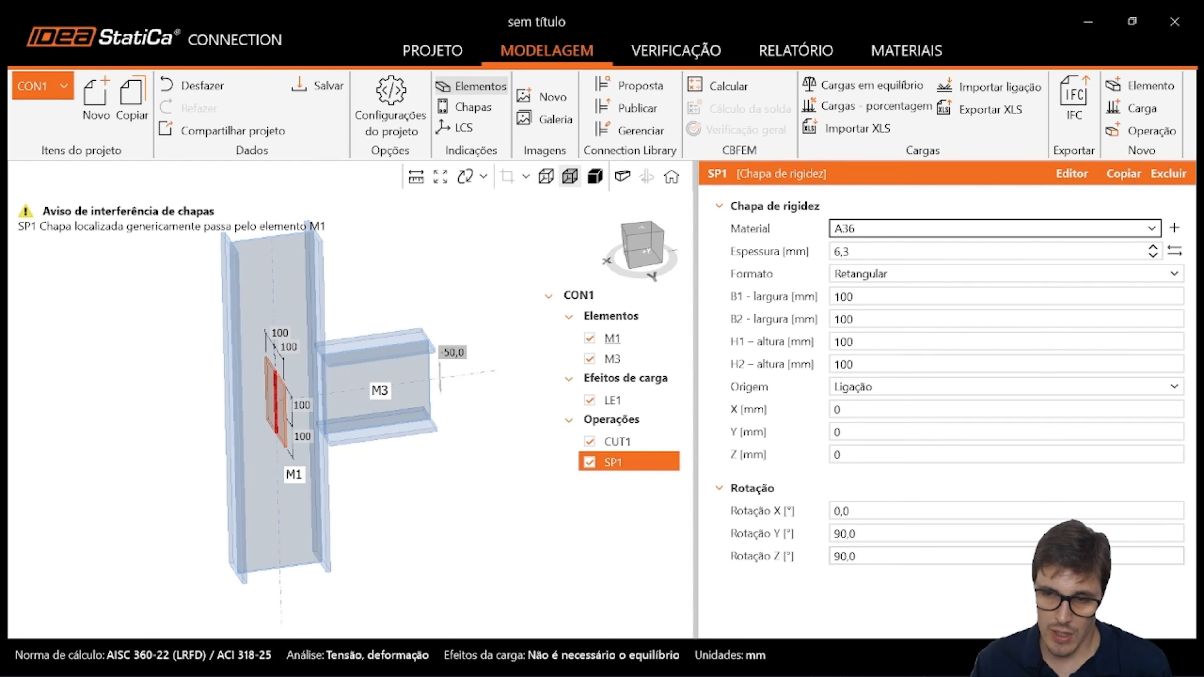
click(921, 557)
text(0)
key(Return)
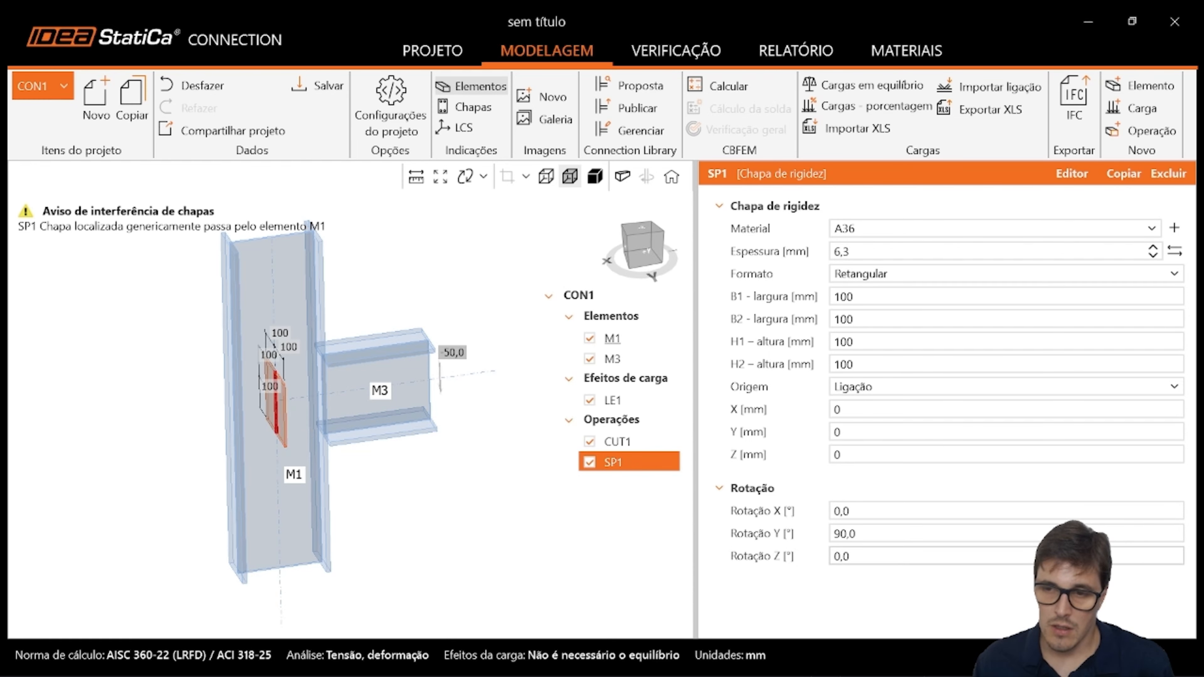
- Set the plate's Rotação X to 90° and Rotação Y to 0°, and view the connection from the front
click(895, 511)
text(90)
key(Tab)
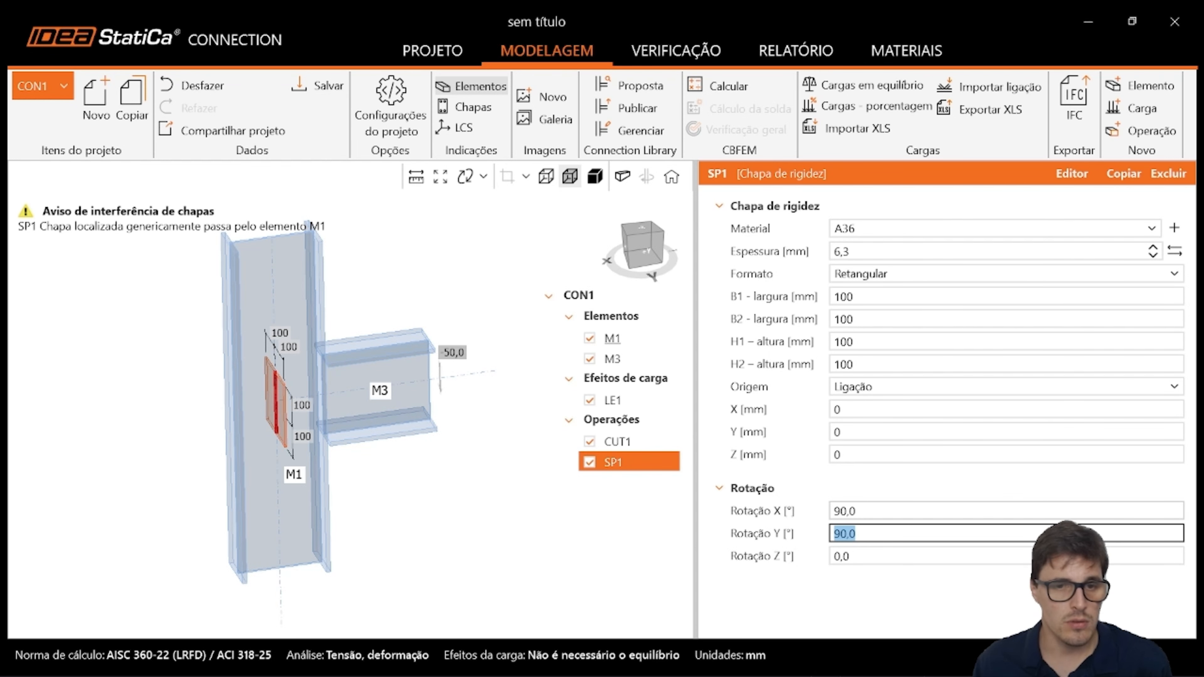
click(896, 511)
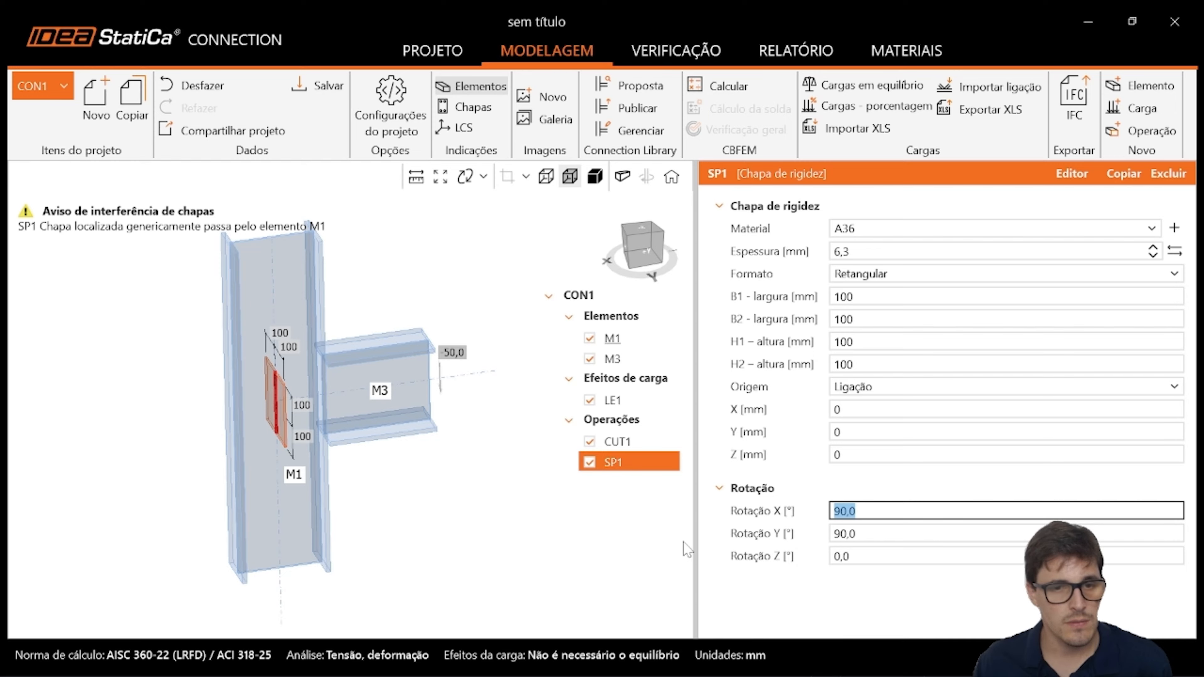
key(Tab)
text(0)
key(Tab)
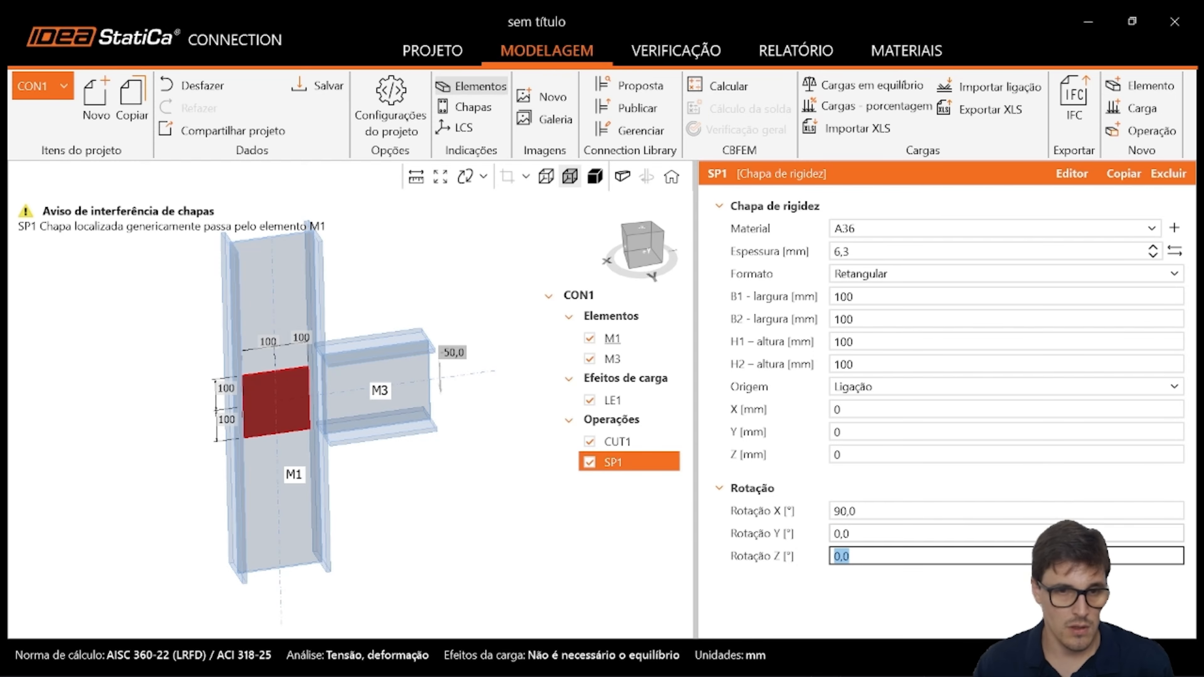
click(644, 251)
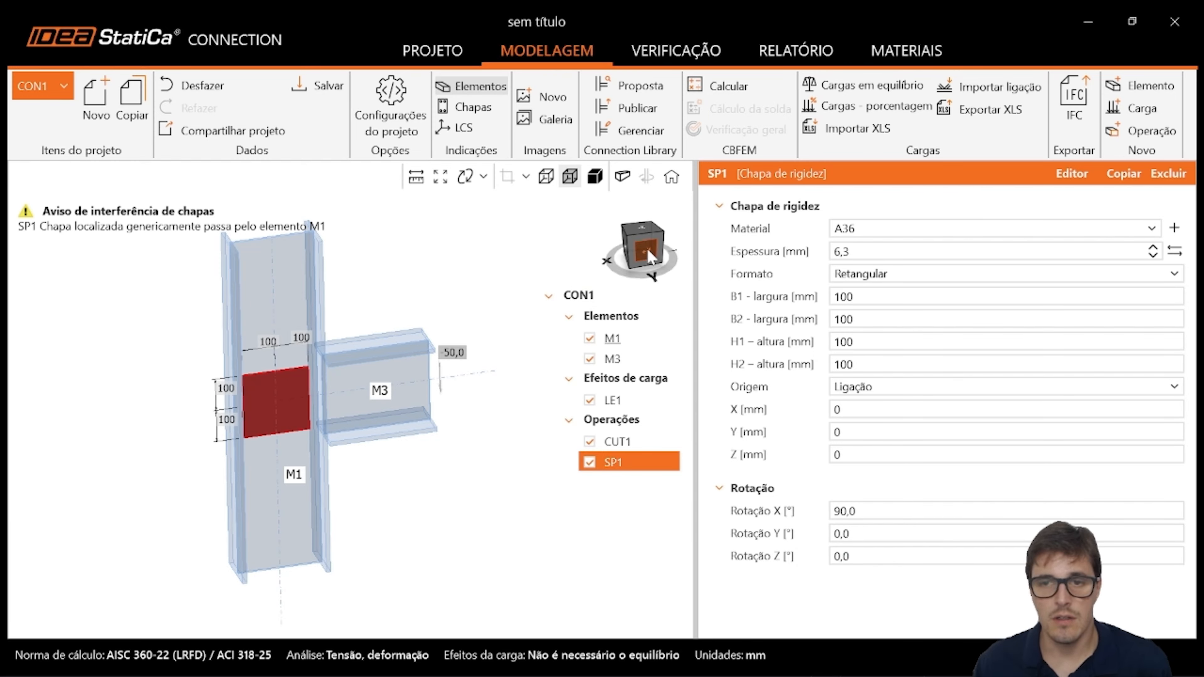
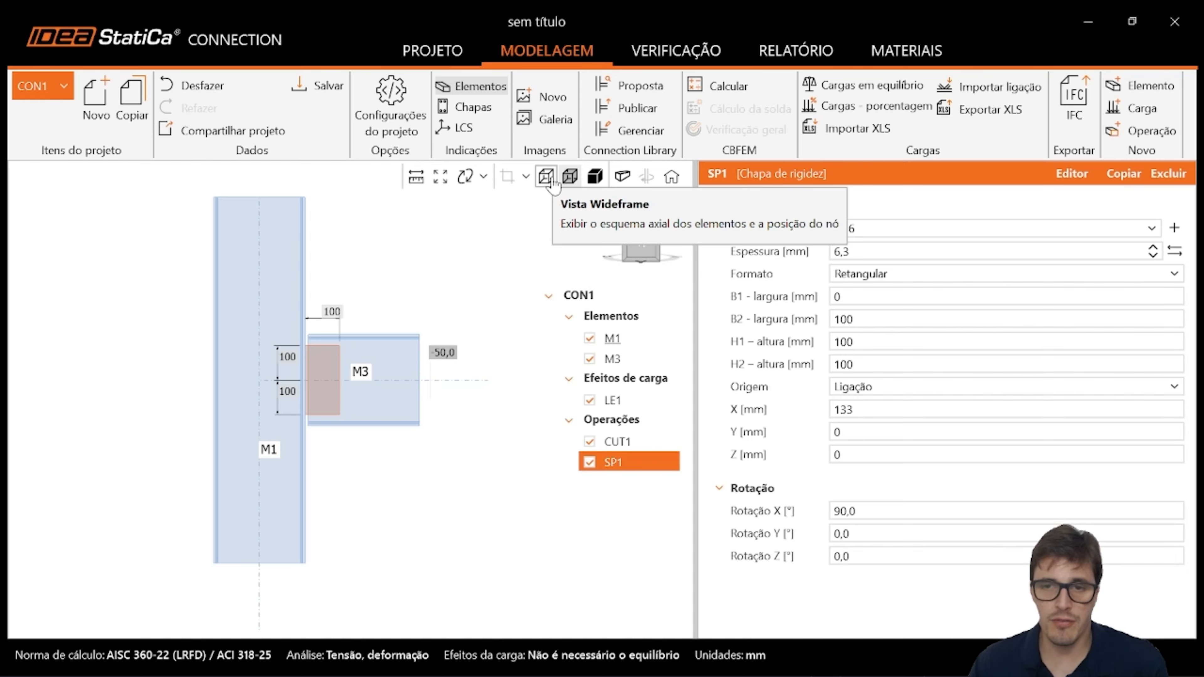
- Assign a new W310X60 rolled cross-section to column M1
click(612, 338)
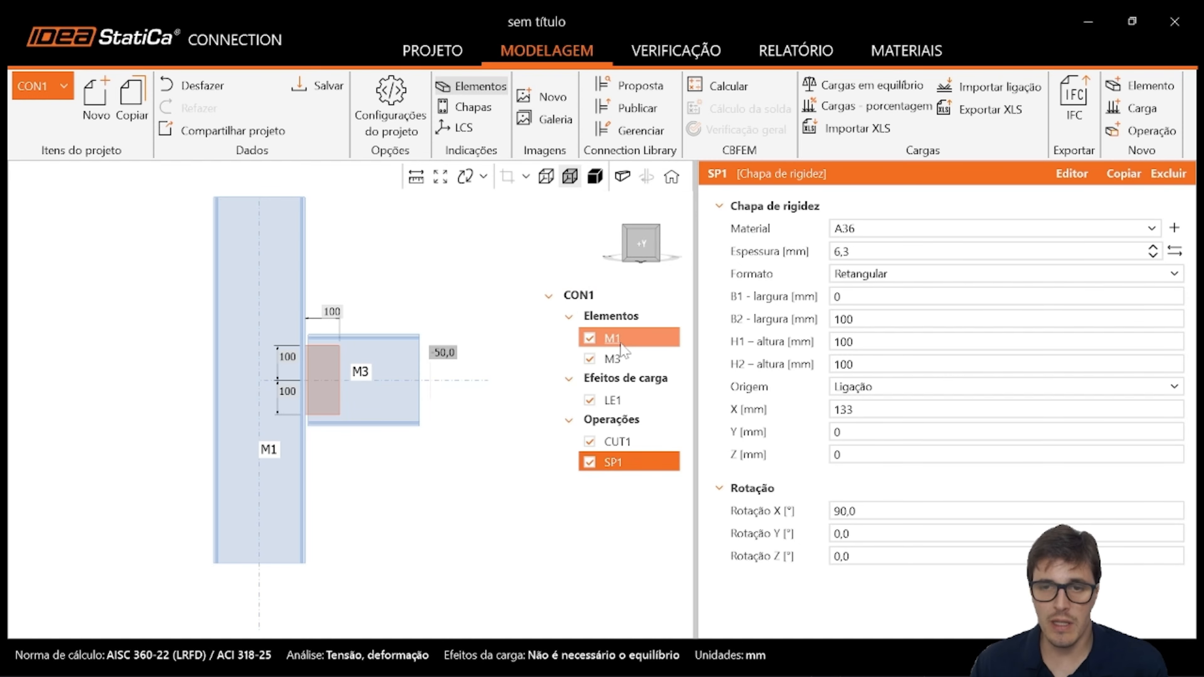
click(1174, 229)
click(375, 258)
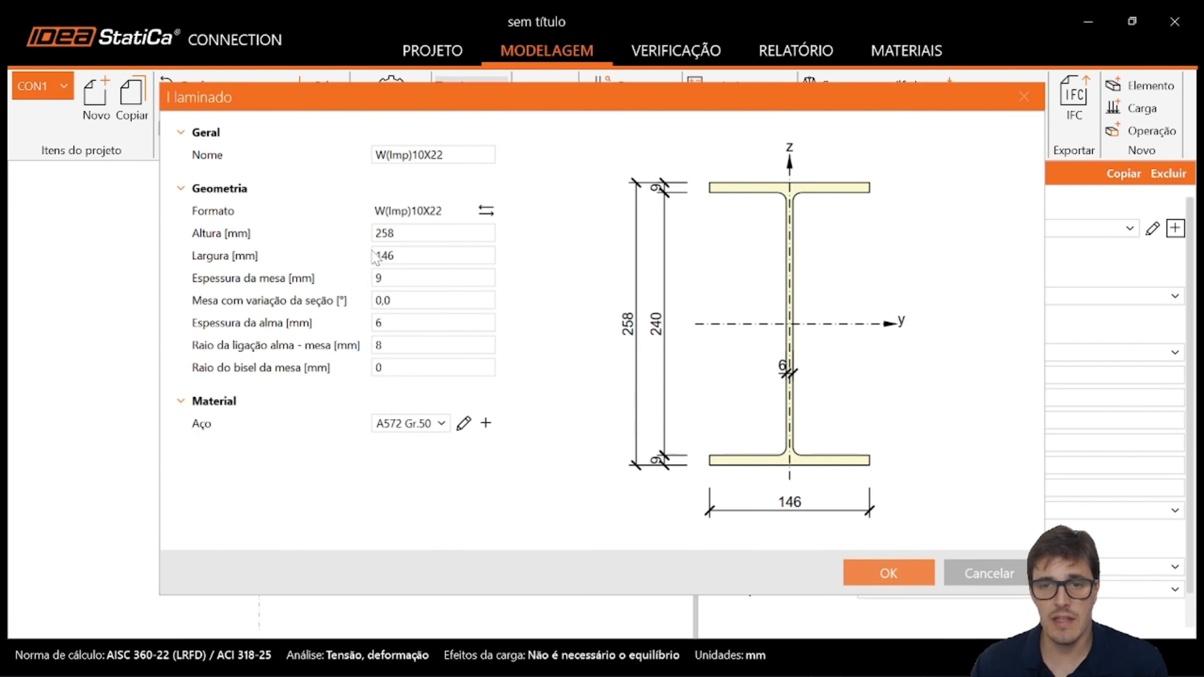
click(485, 210)
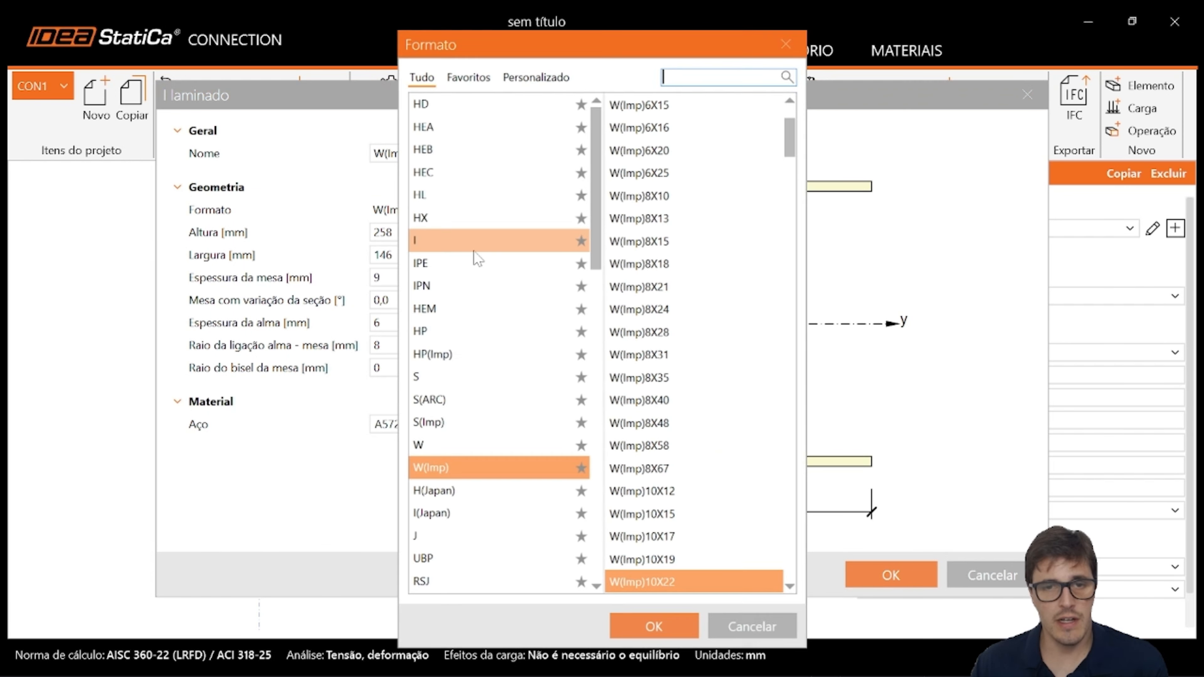
text(w31)
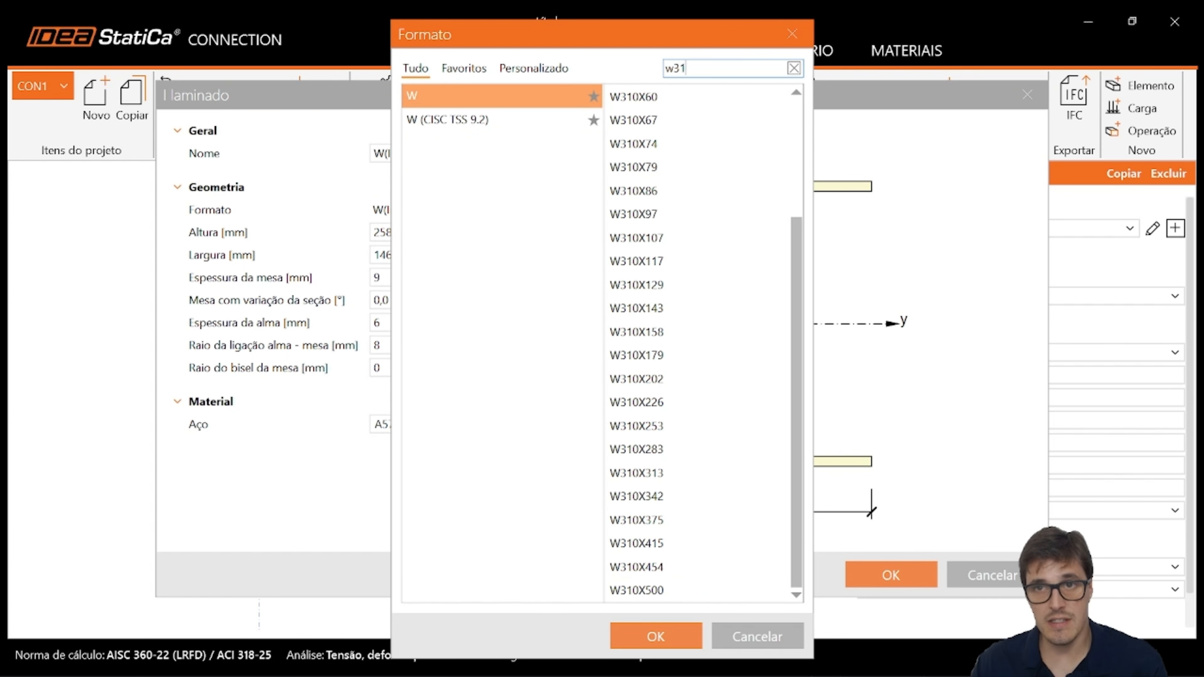
click(678, 126)
click(664, 101)
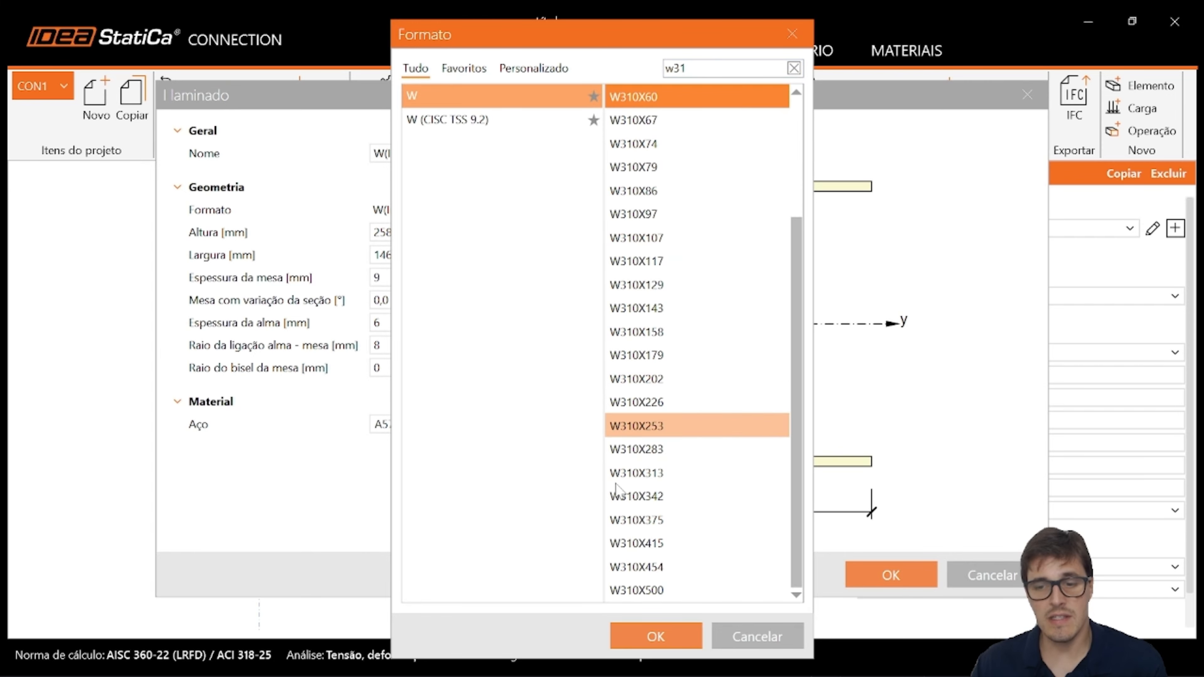
click(655, 636)
click(877, 575)
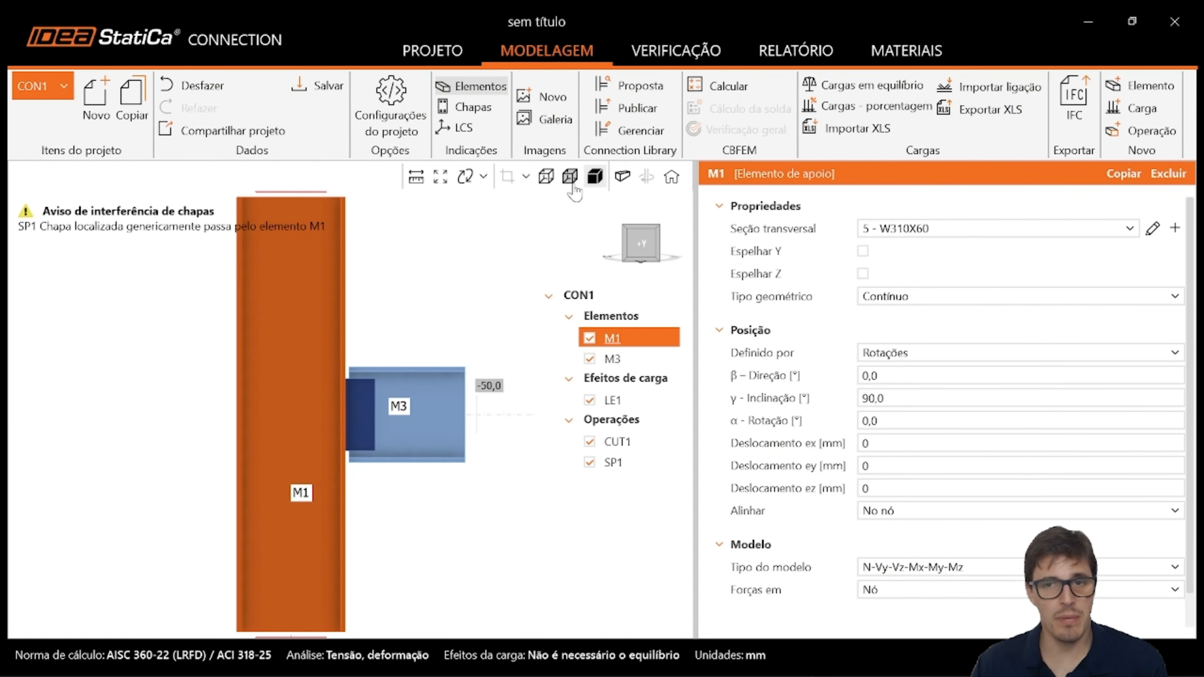
- Set the Origem of stiffening plate SP1 to Elemento, keeping Mesa inferior 1 of M1 as the reference plate
click(570, 177)
scroll(378, 359, up, 3)
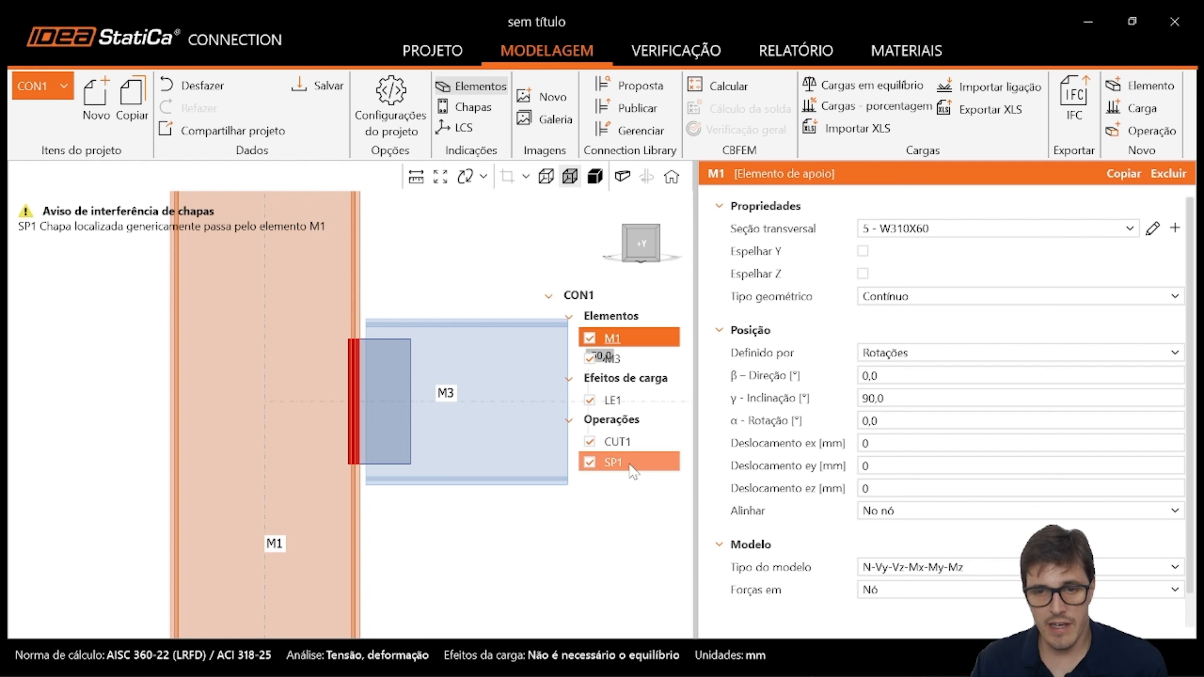
click(613, 462)
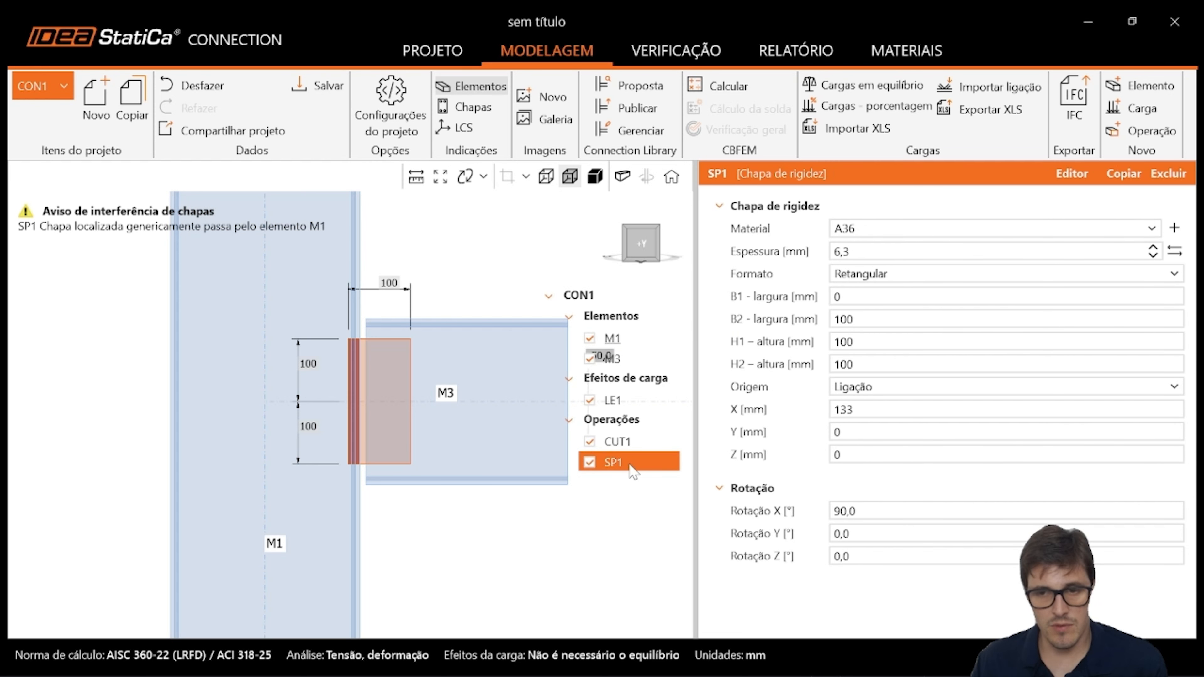
click(858, 395)
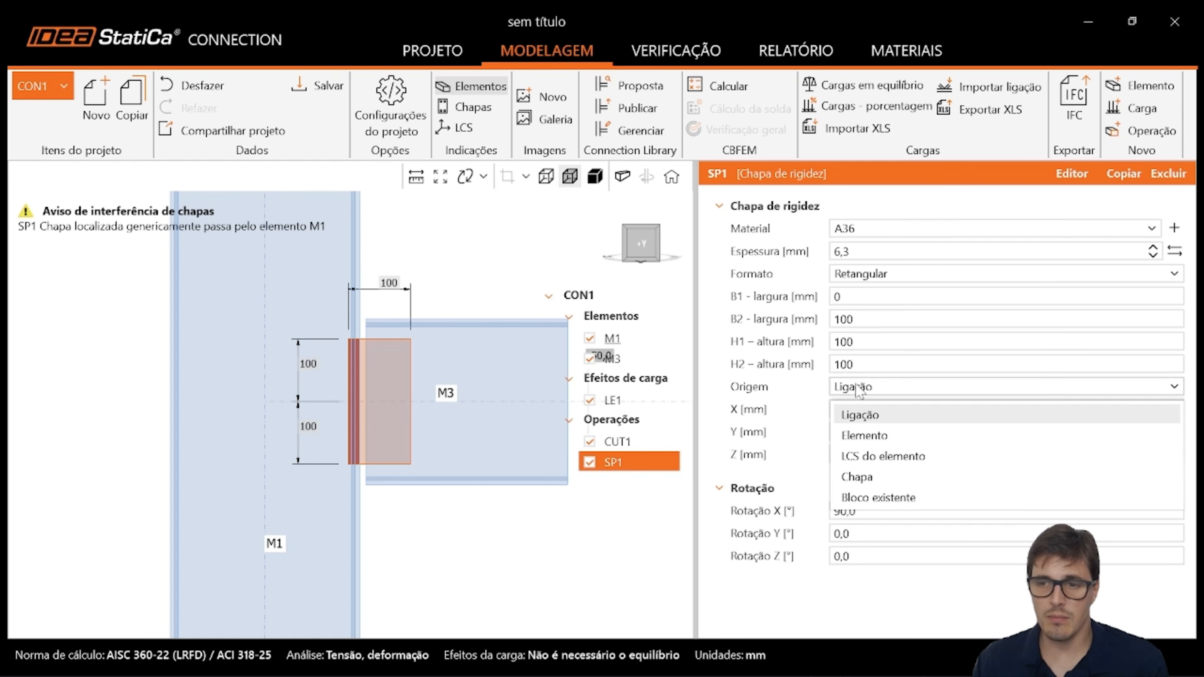
click(856, 392)
click(857, 392)
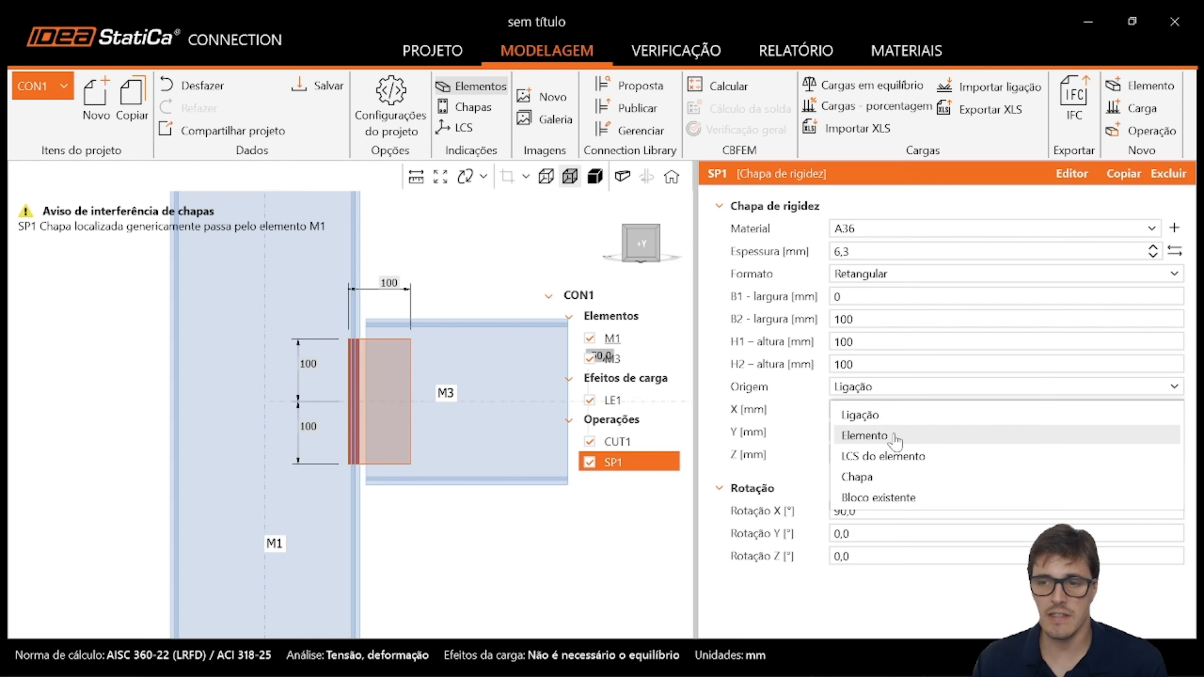
click(864, 436)
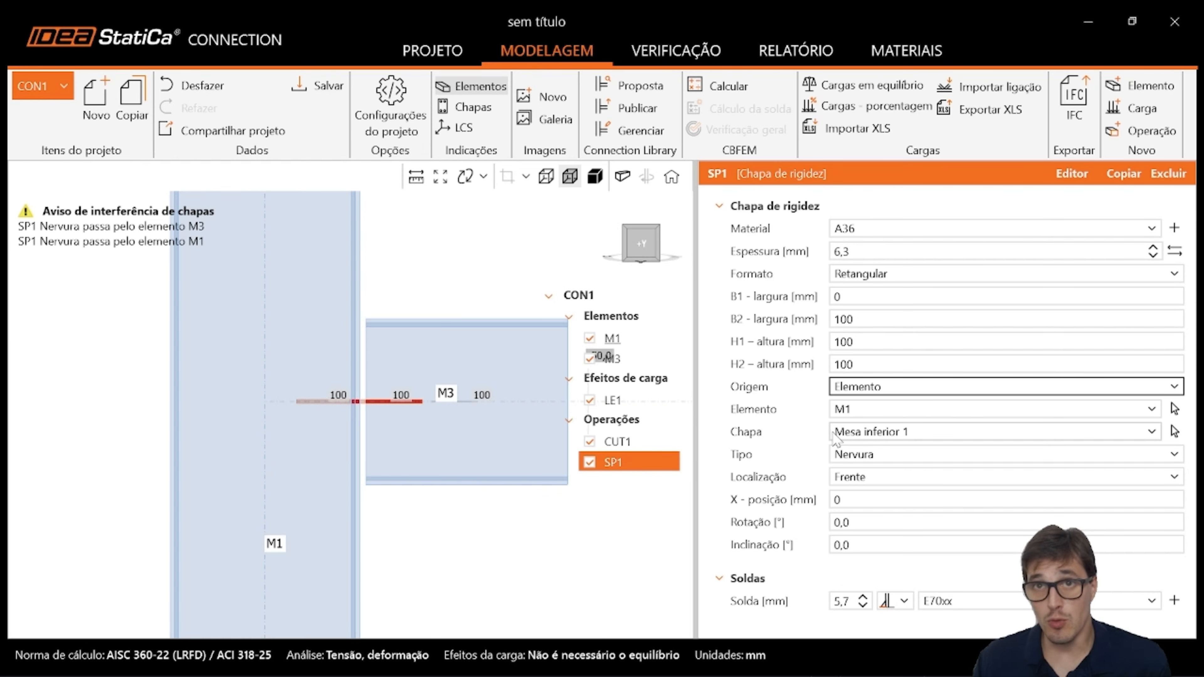
click(928, 433)
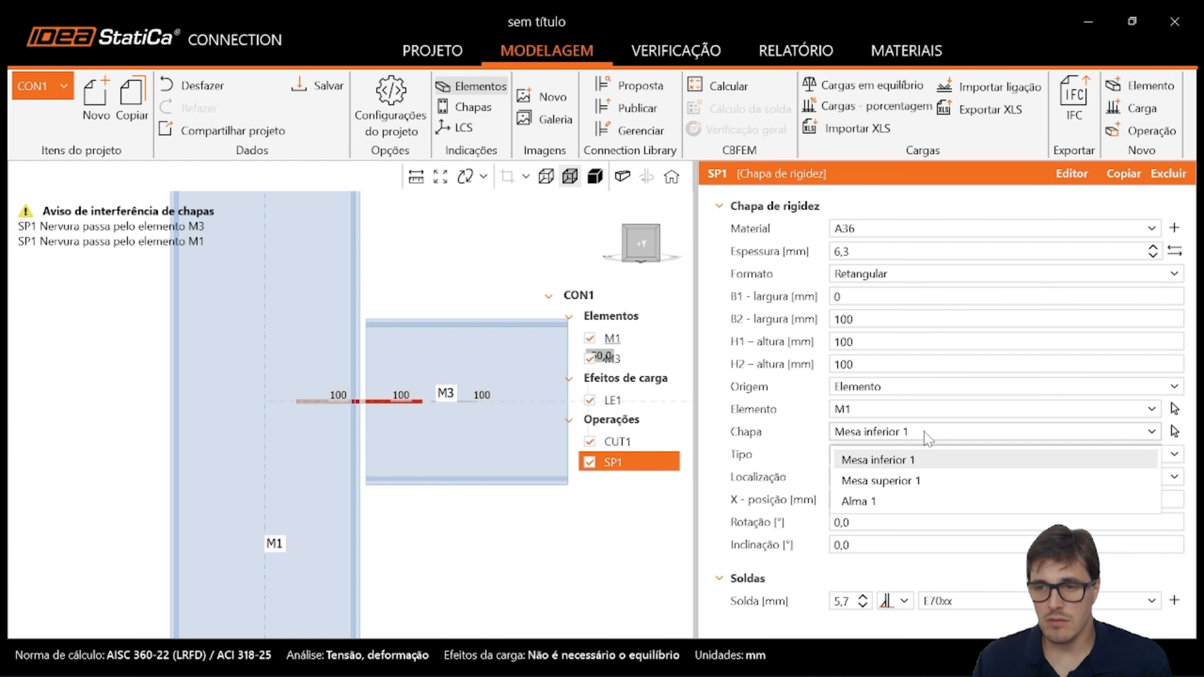
click(497, 272)
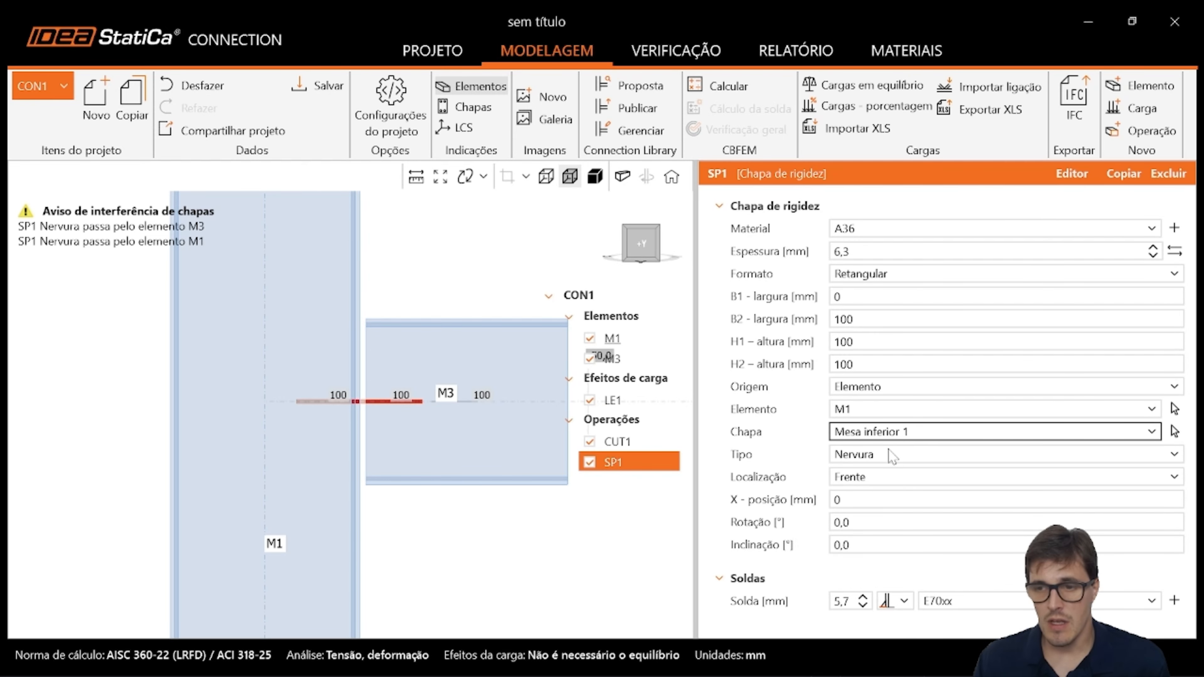
- Try Tipo Reforço for plate SP1 and inspect it against the column flange in transparent and solid display
click(863, 457)
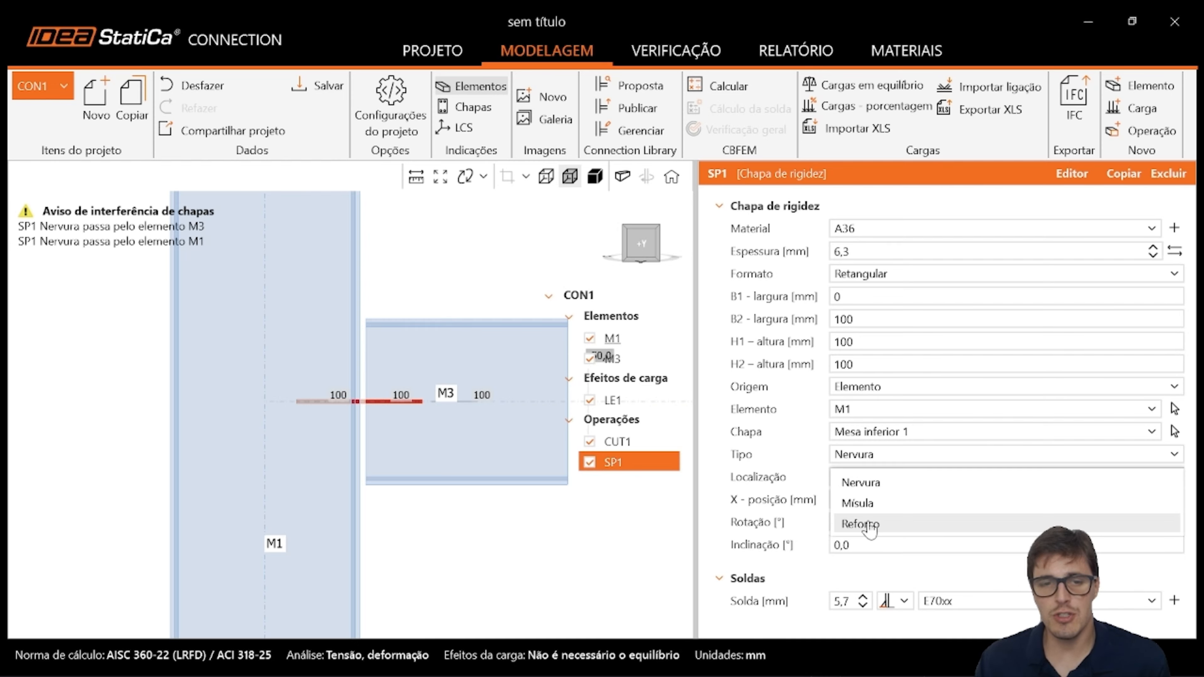
click(860, 523)
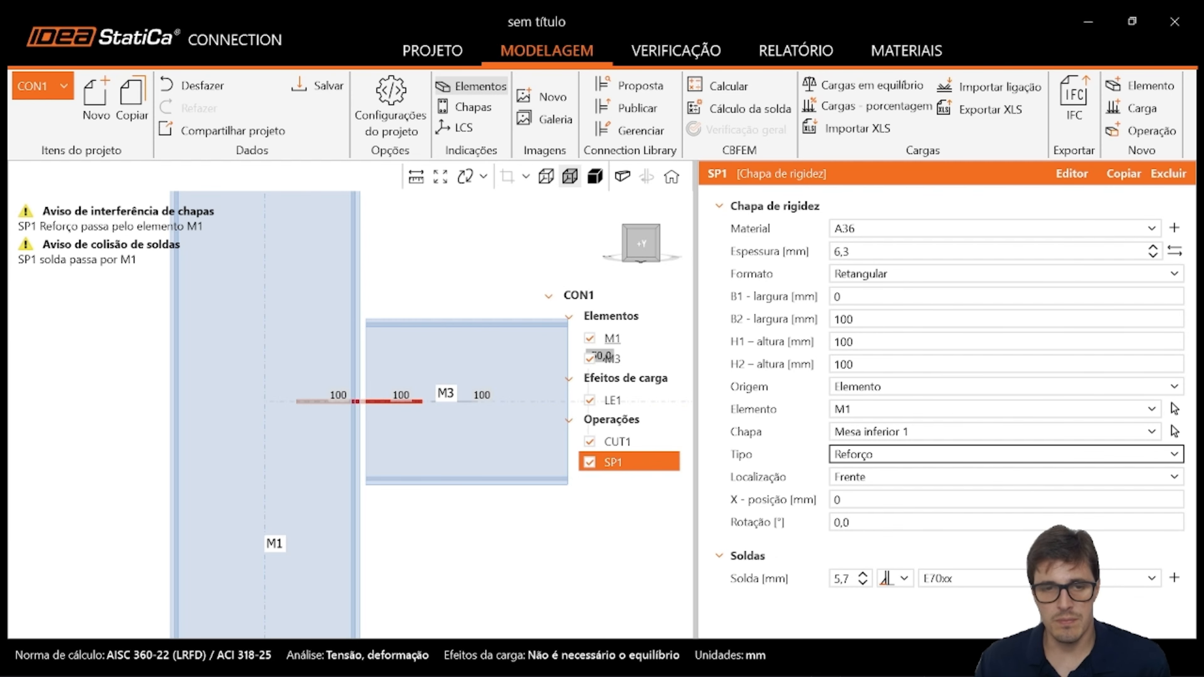
click(595, 176)
right_drag(261, 403, 328, 420)
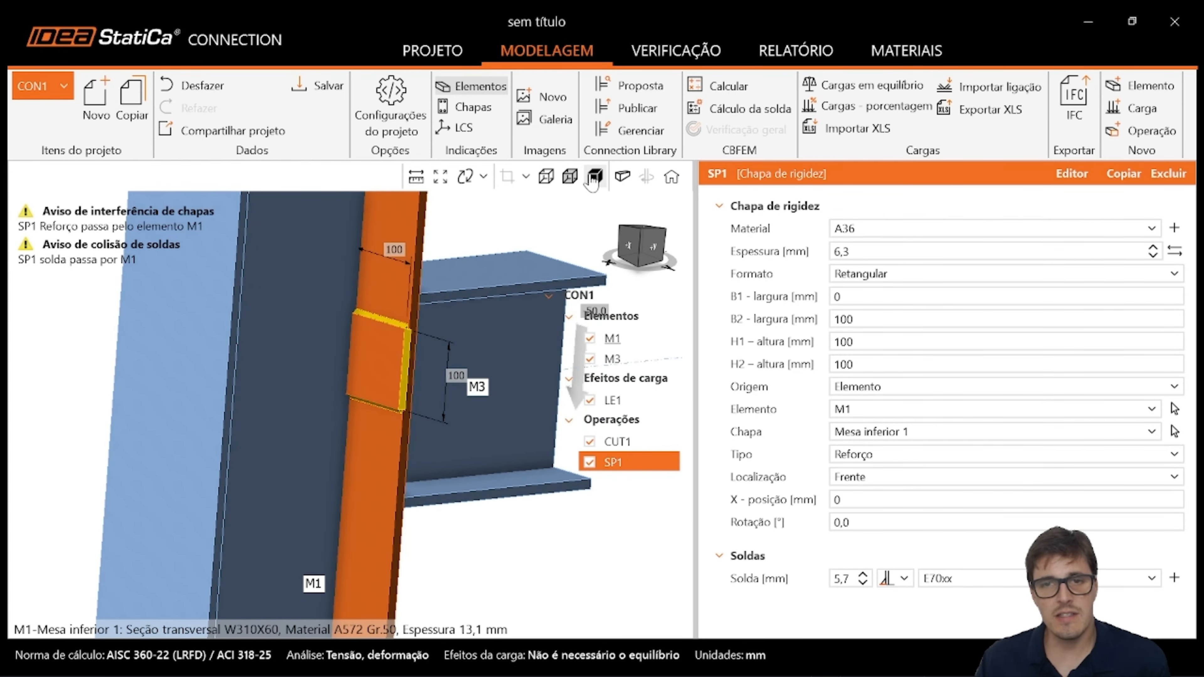
click(570, 177)
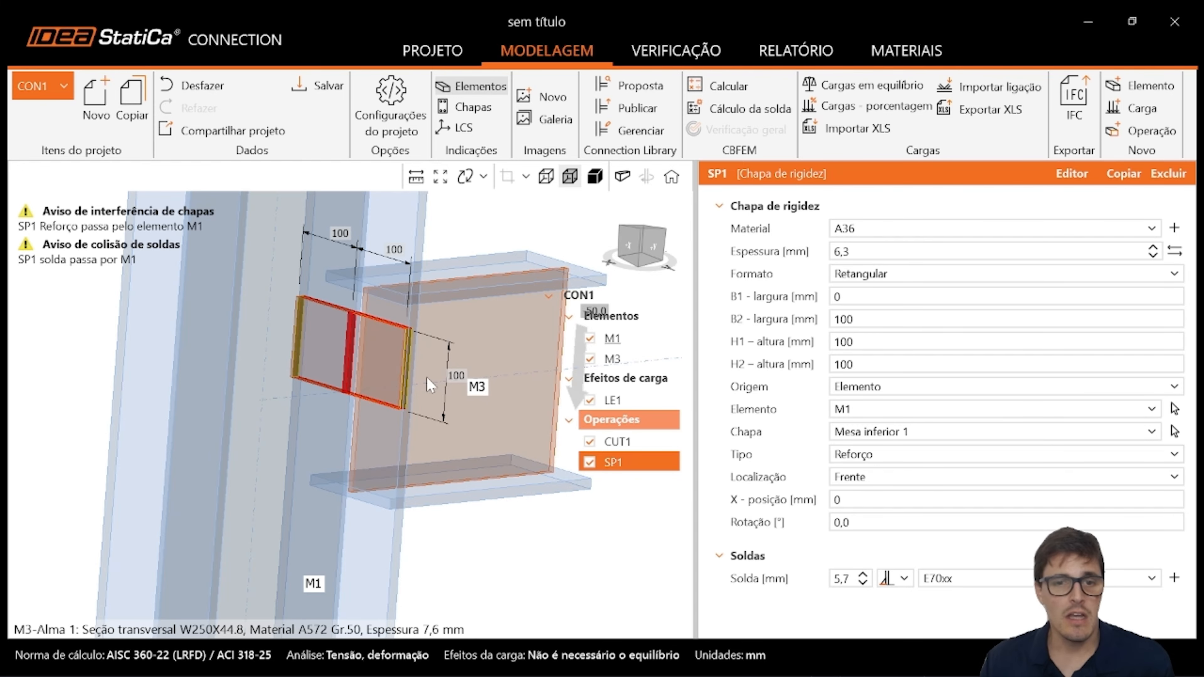
click(595, 177)
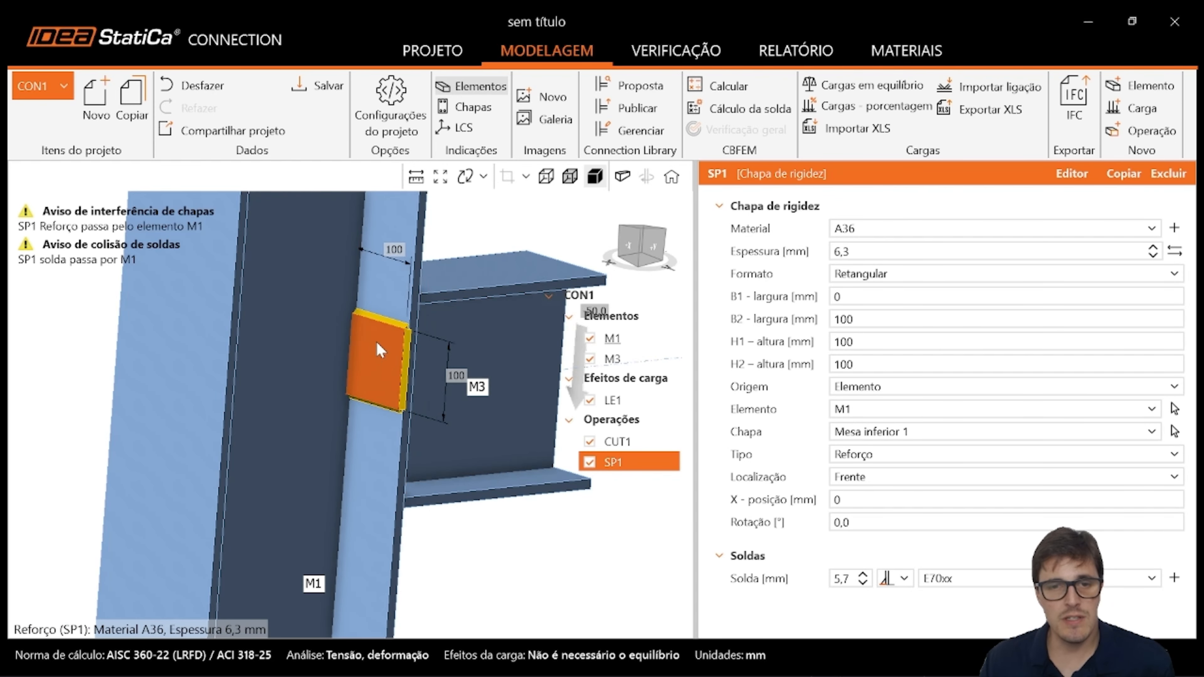
scroll(398, 335, up, 3)
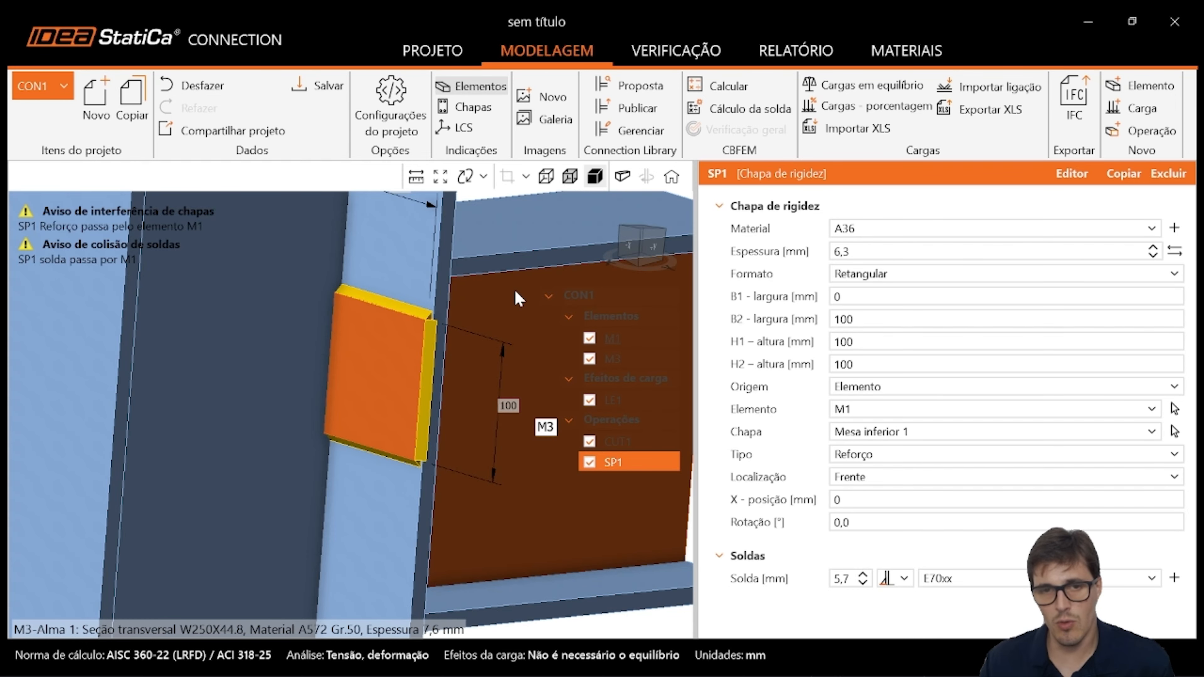
- Try the Localização options Atrás and Ambos for the reinforcement plate and inspect both sides of the column flange
click(921, 480)
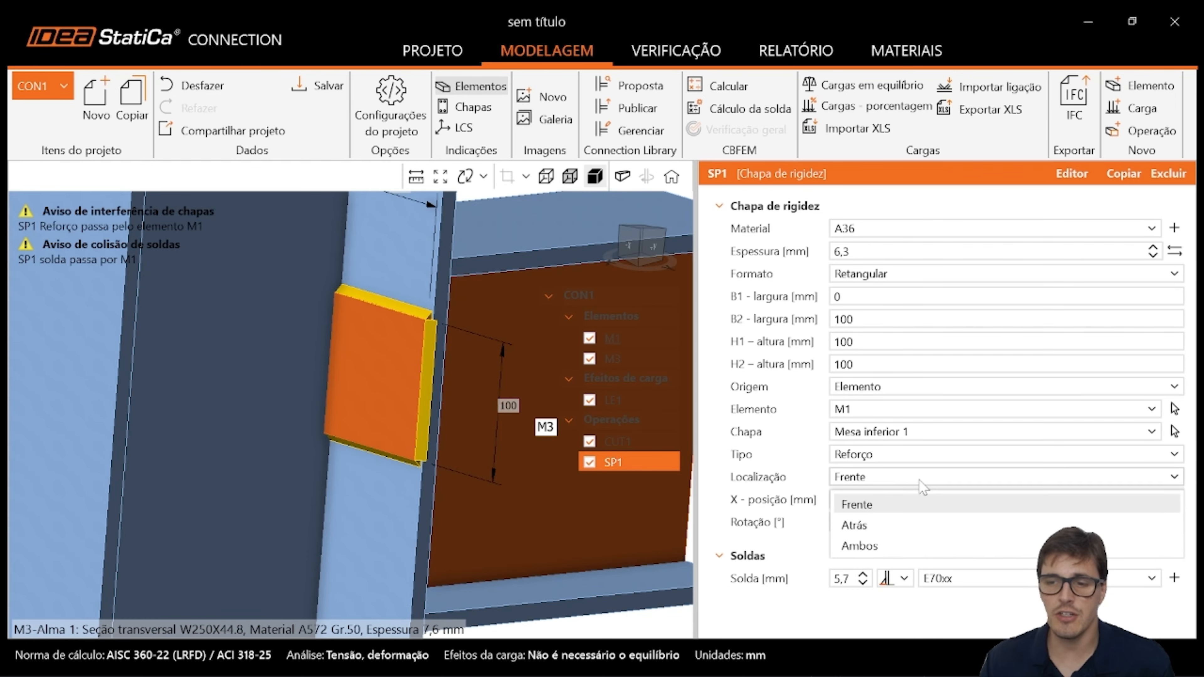
click(885, 527)
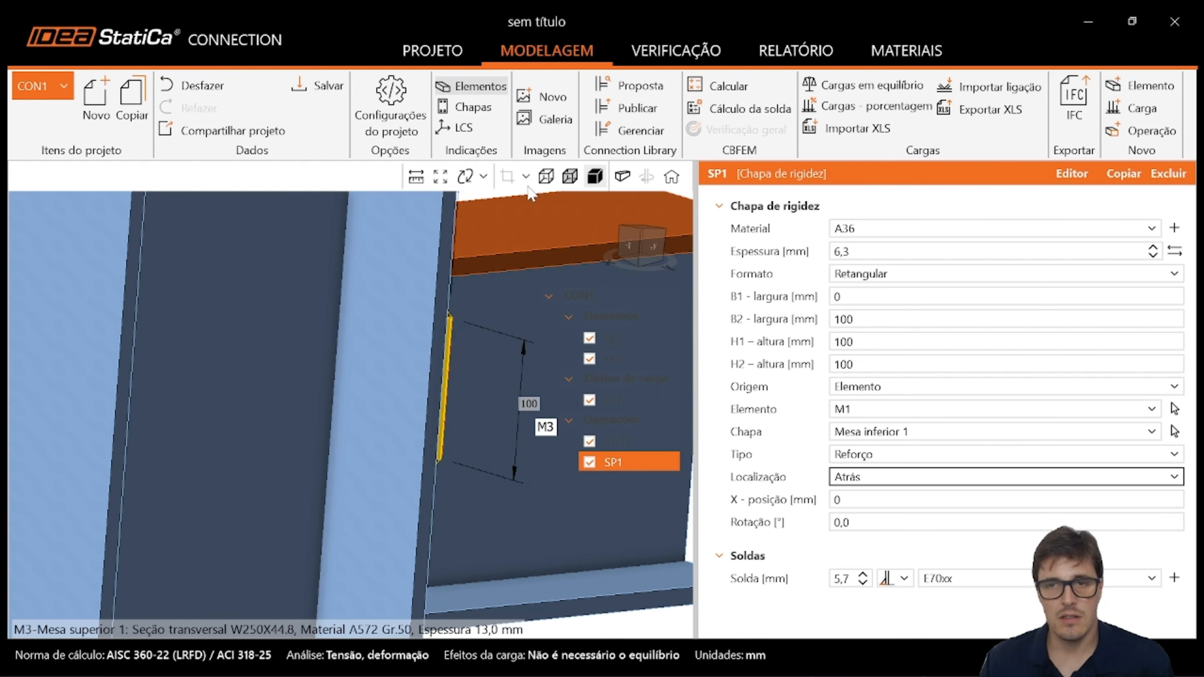
middle_drag(517, 345, 352, 325)
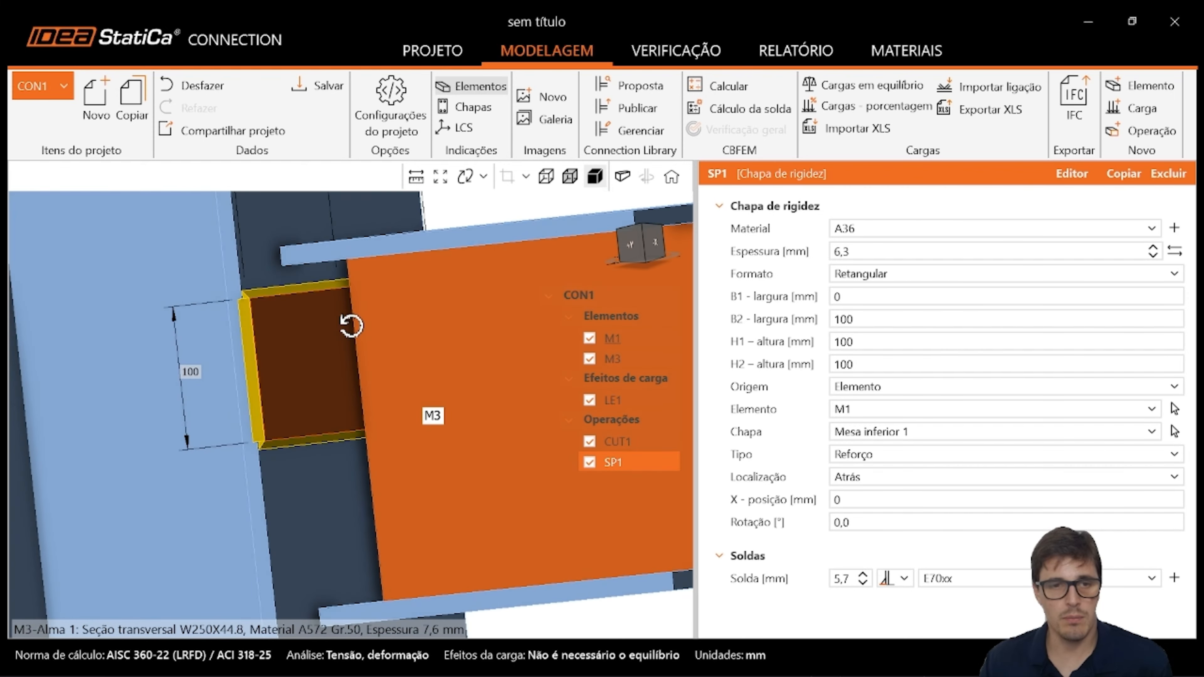
click(863, 478)
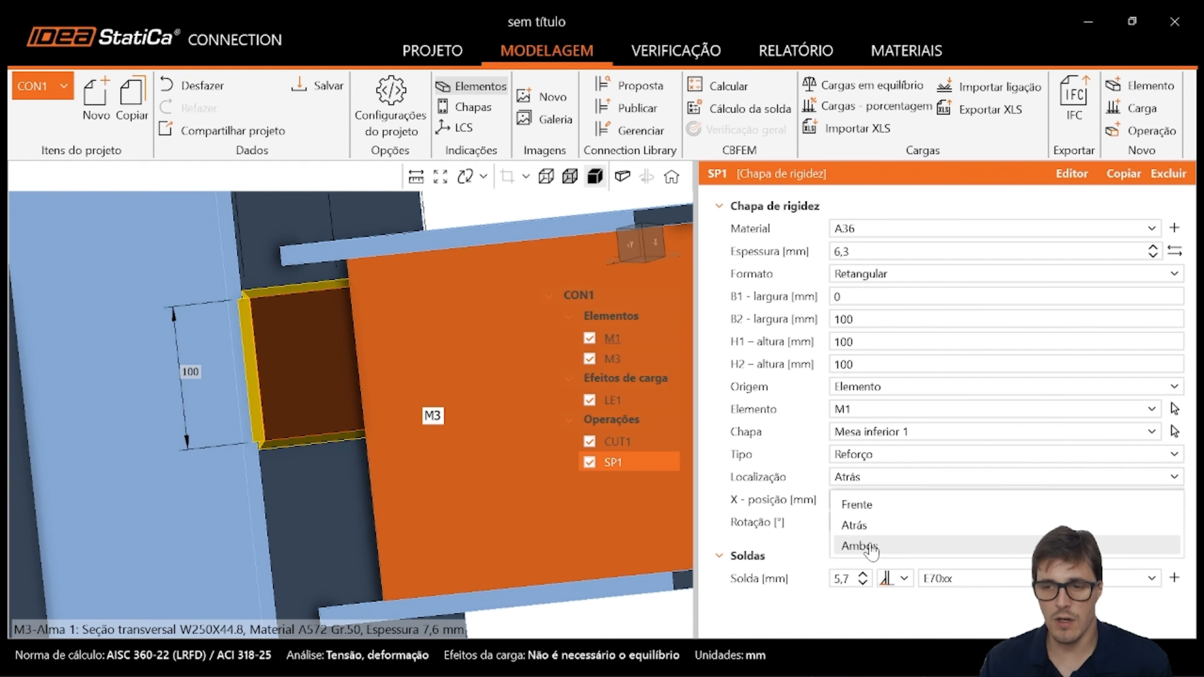
click(858, 546)
middle_drag(426, 441, 354, 443)
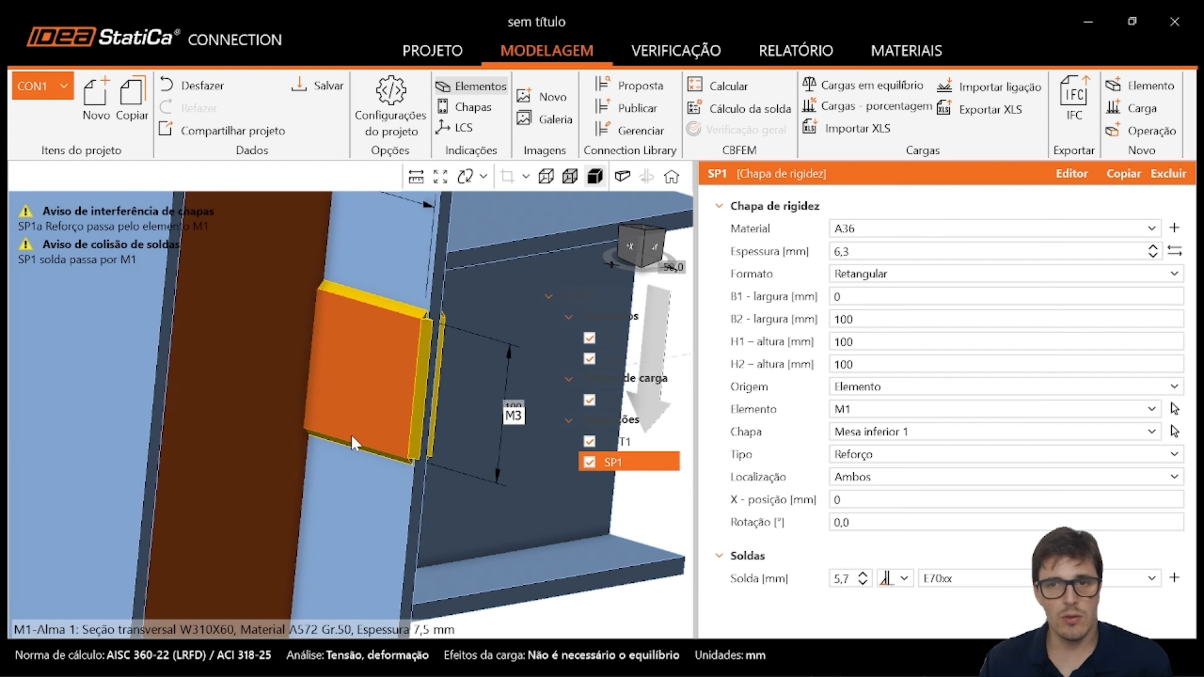
click(570, 176)
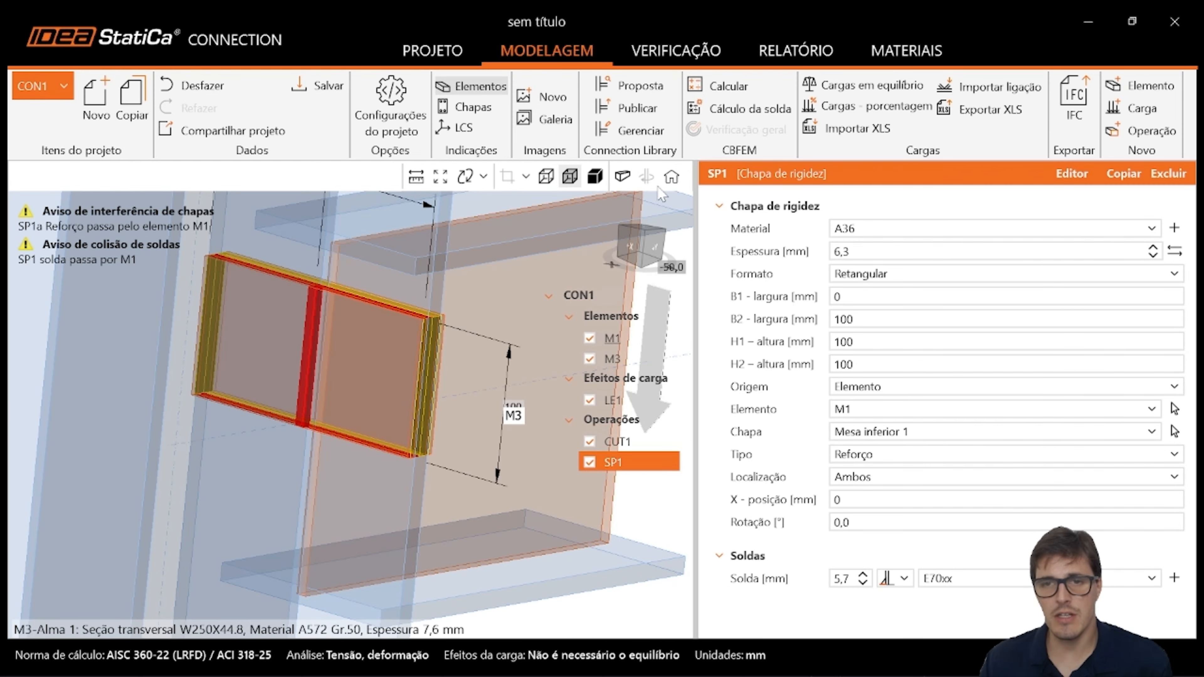
click(595, 176)
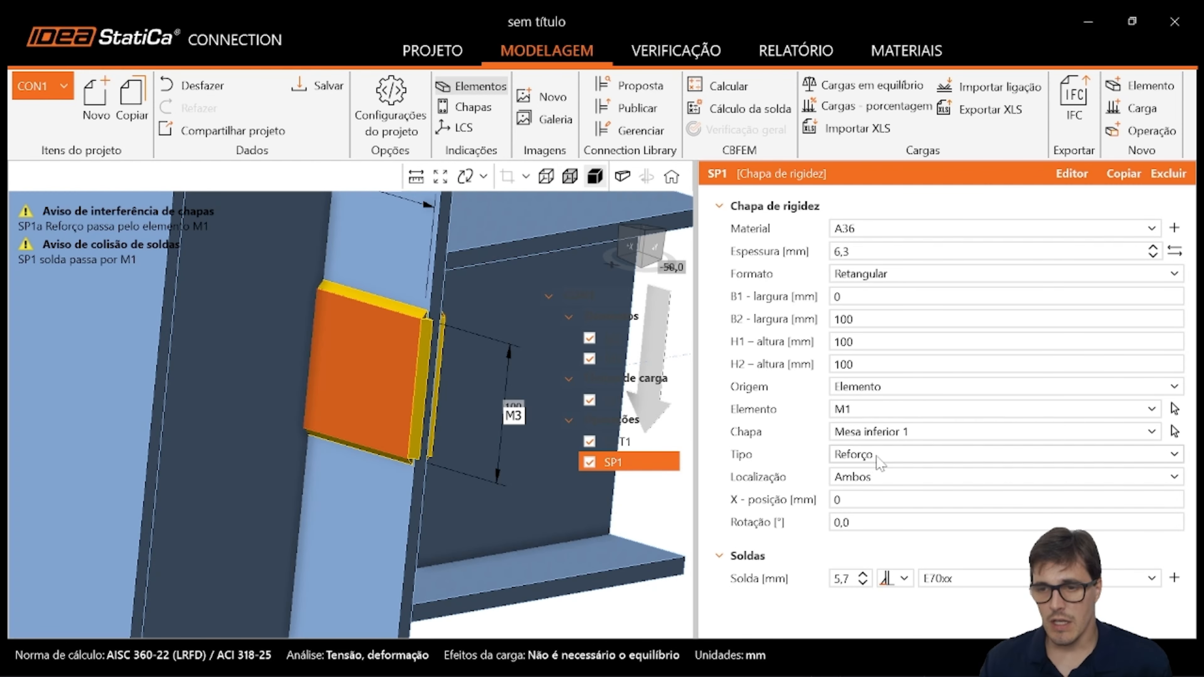
- Change plate SP1's Tipo to Mísula and inspect it at the column flange in transparent display
click(879, 455)
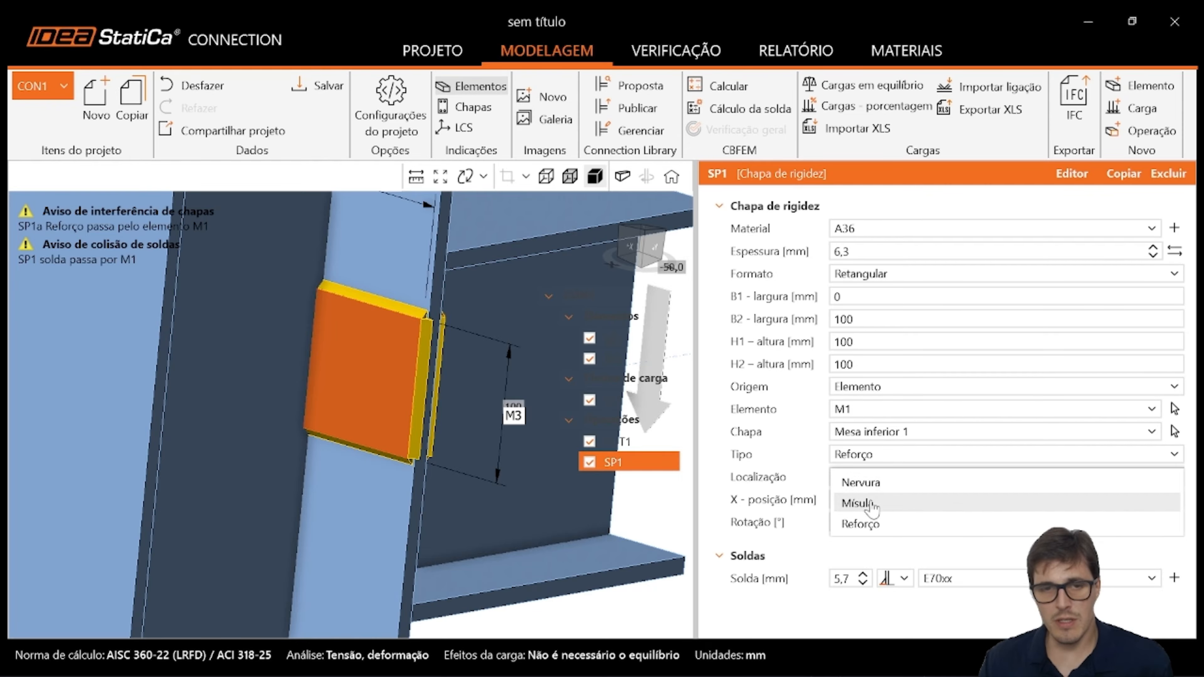
click(858, 502)
click(571, 176)
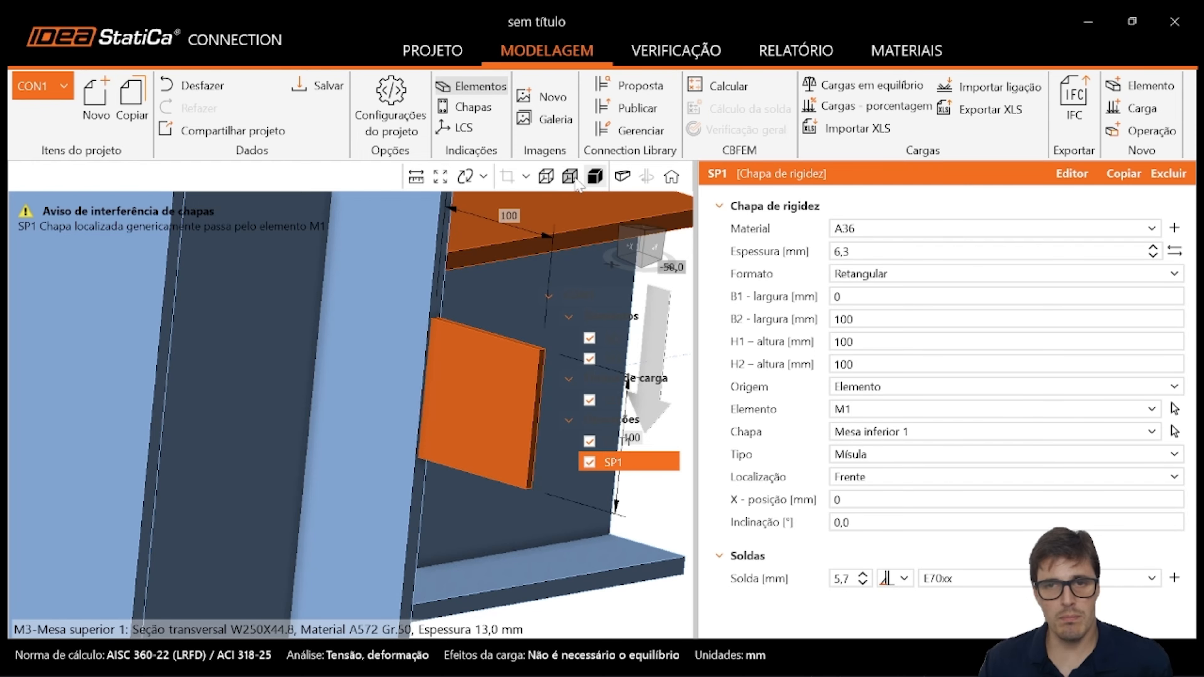
right_drag(497, 290, 423, 303)
scroll(427, 301, down, 3)
middle_drag(472, 263, 443, 341)
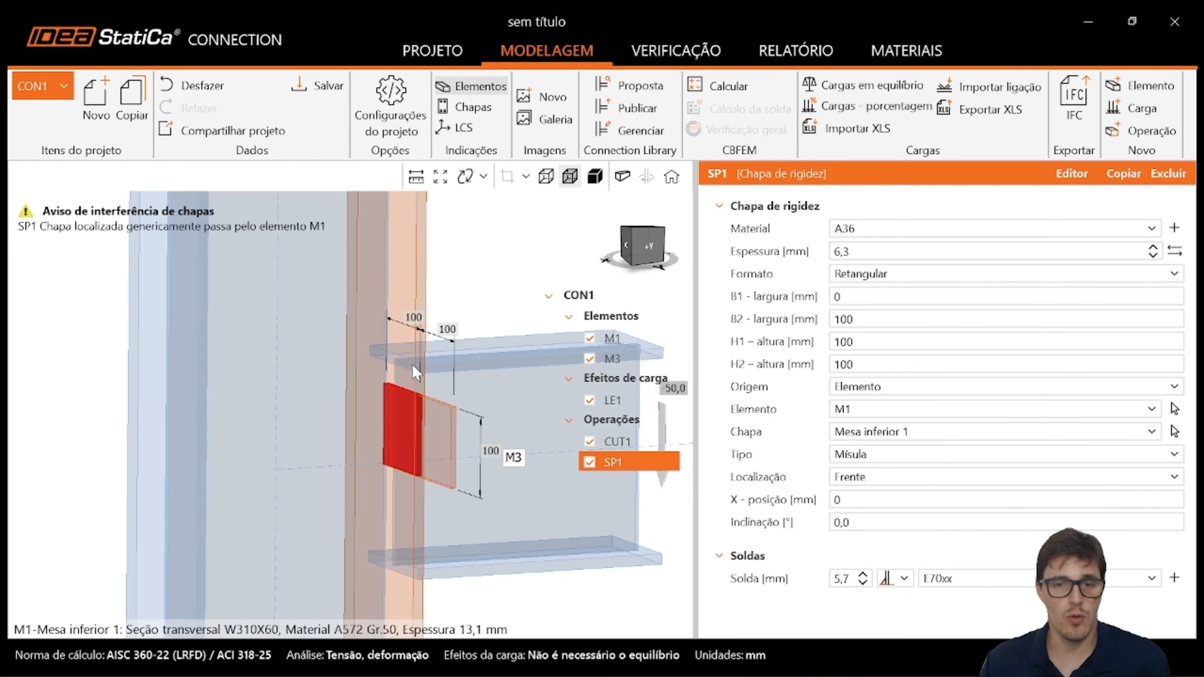
- Try Localização Atrás for the haunch plate, return it to Frente, and compare solid and transparent display
click(879, 479)
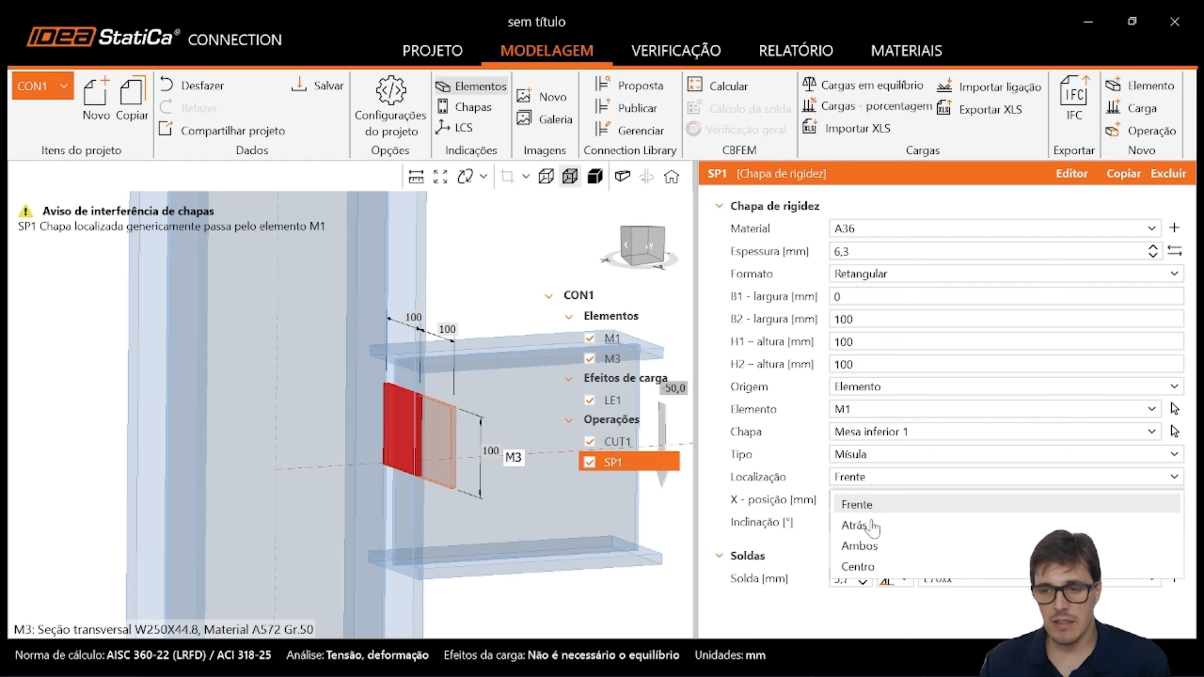
click(854, 525)
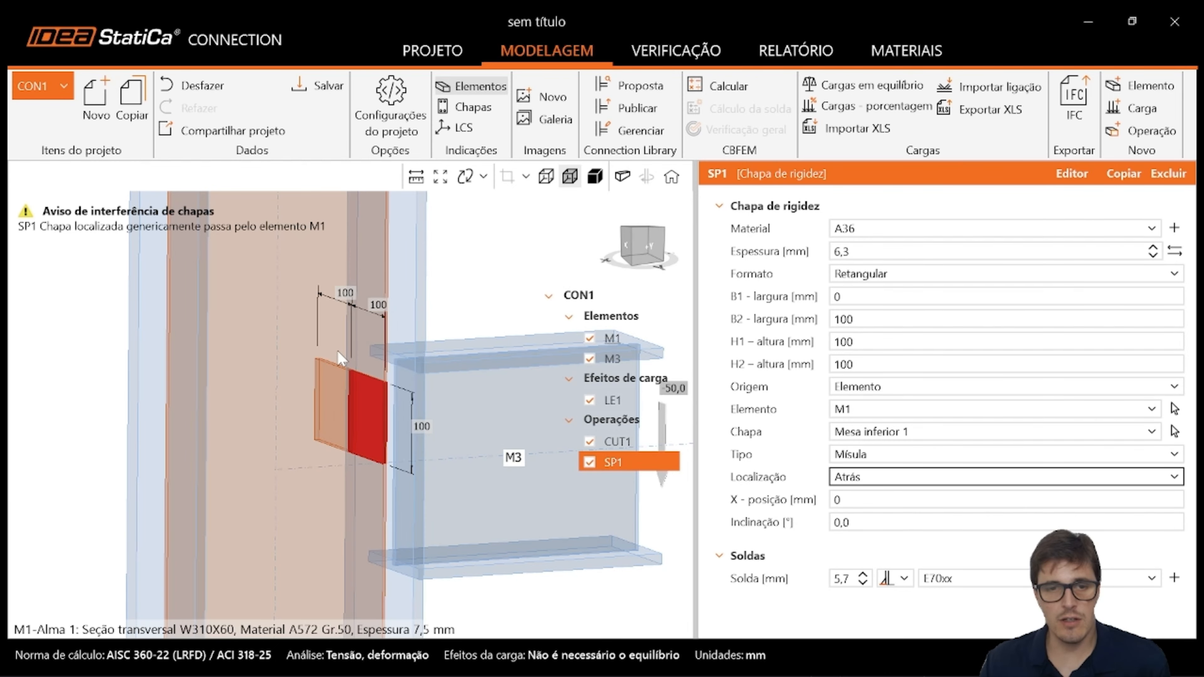
right_drag(338, 351, 360, 368)
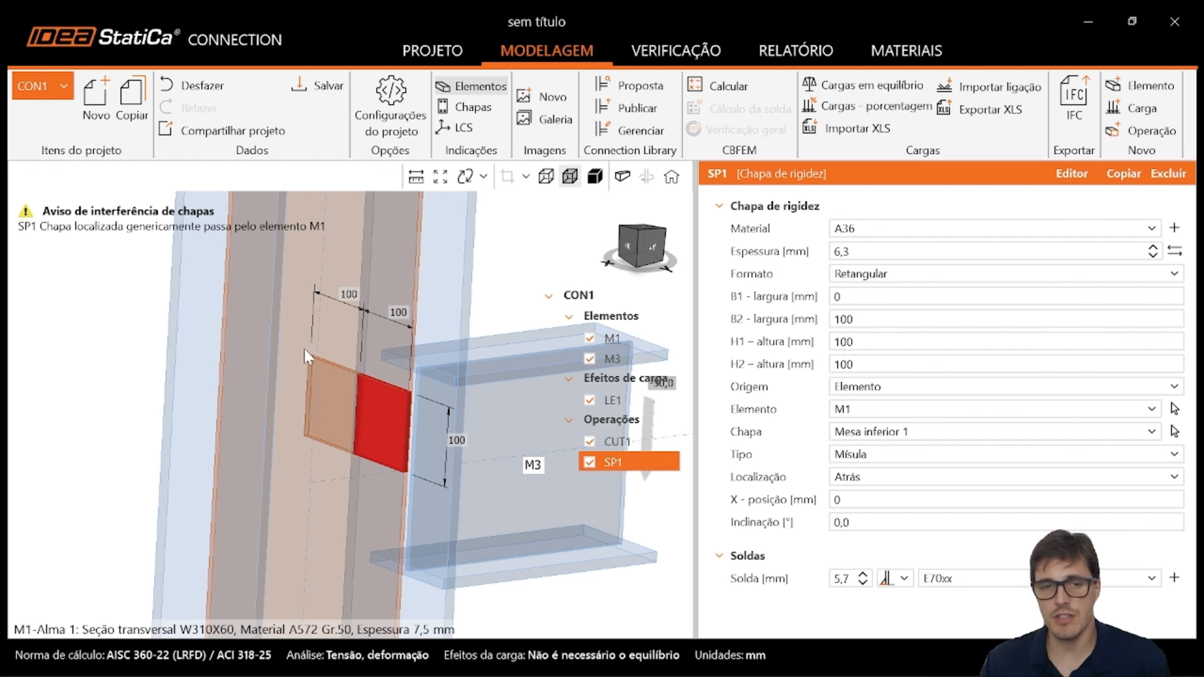
click(896, 479)
click(857, 501)
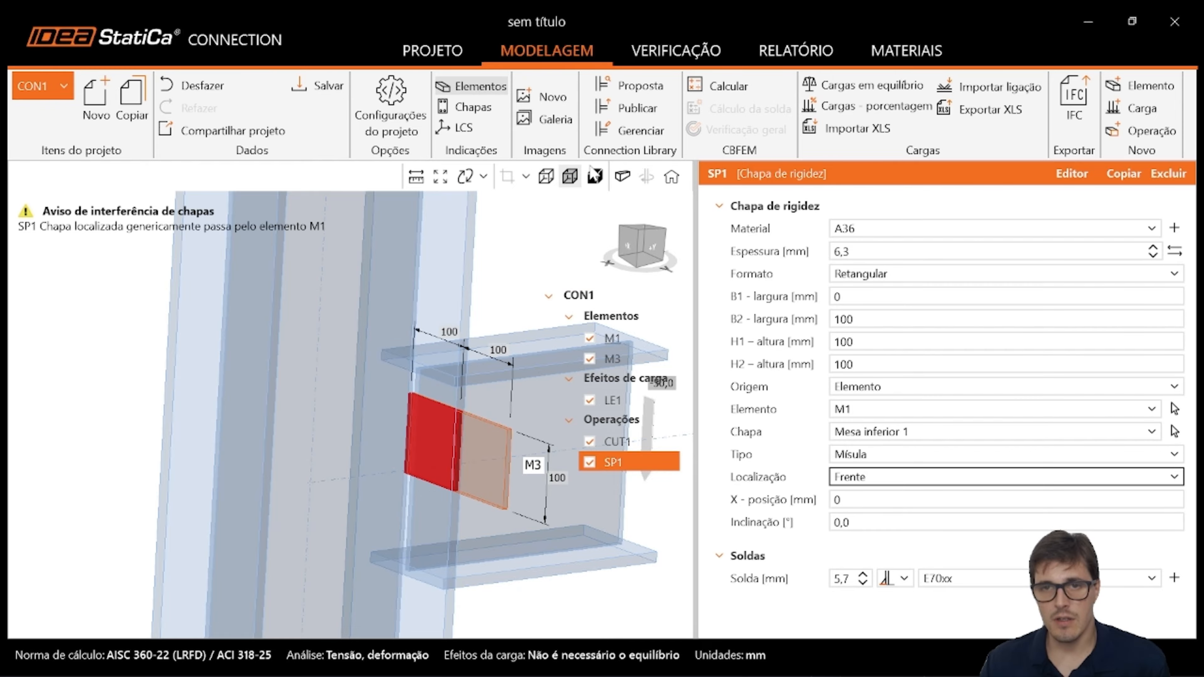
click(593, 176)
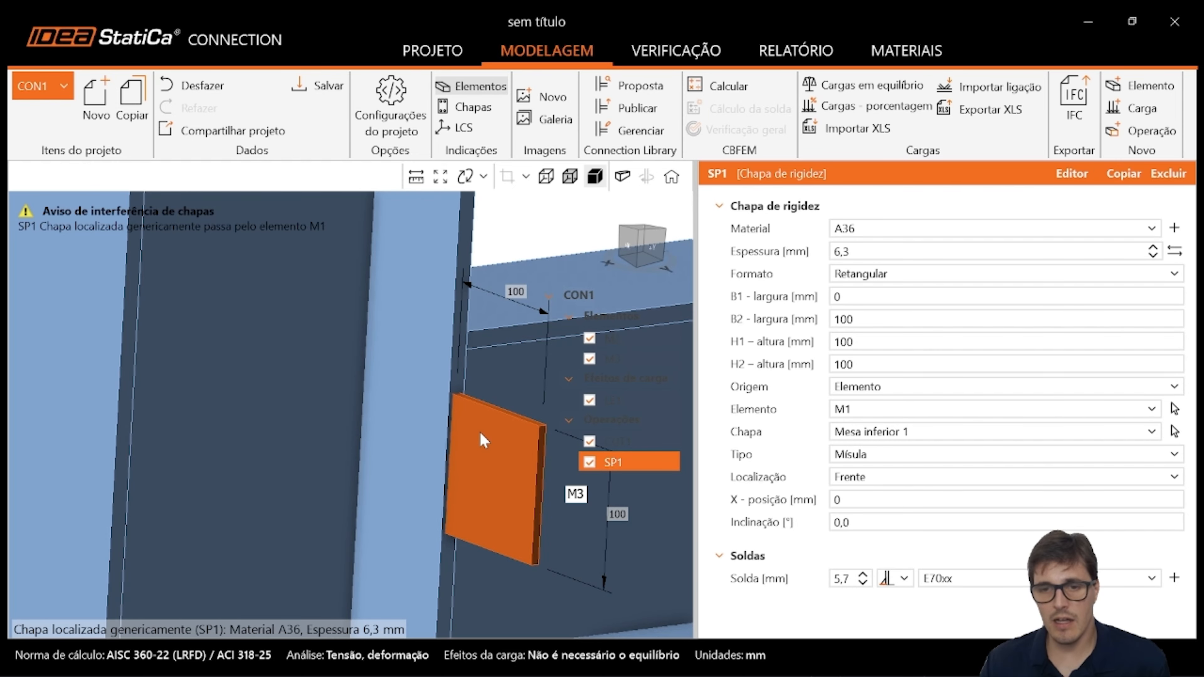
click(570, 176)
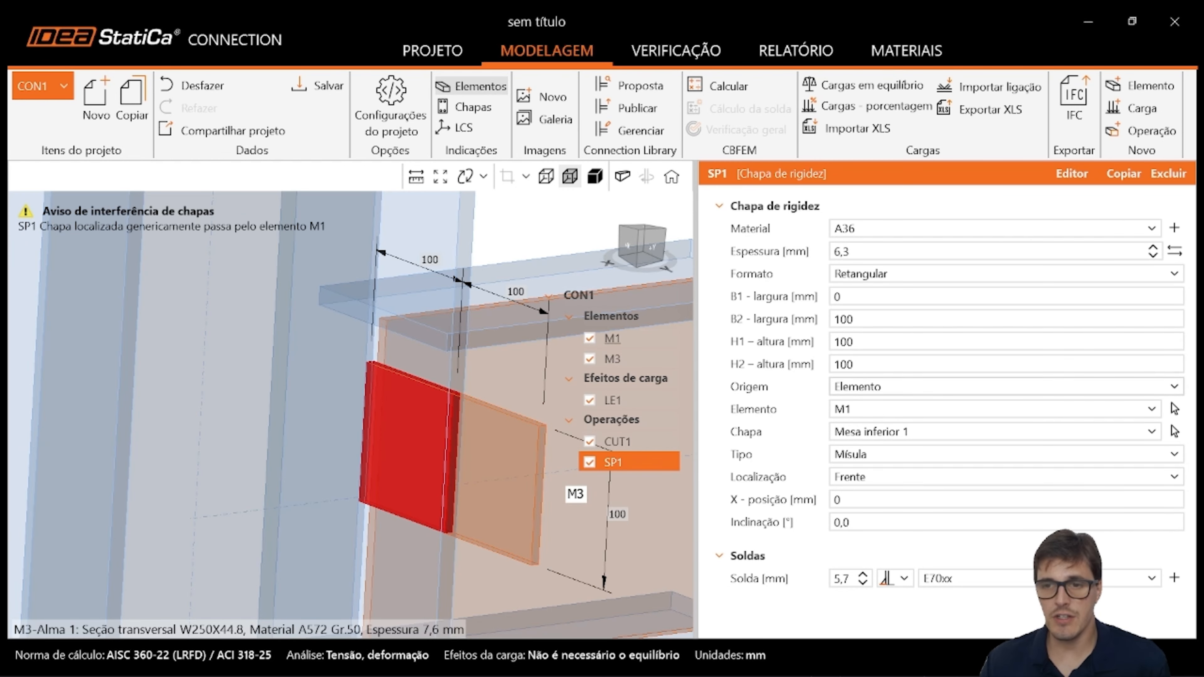
- Try setting the haunch plate's H1 height to 0 mm
double_click(846, 319)
key(Tab)
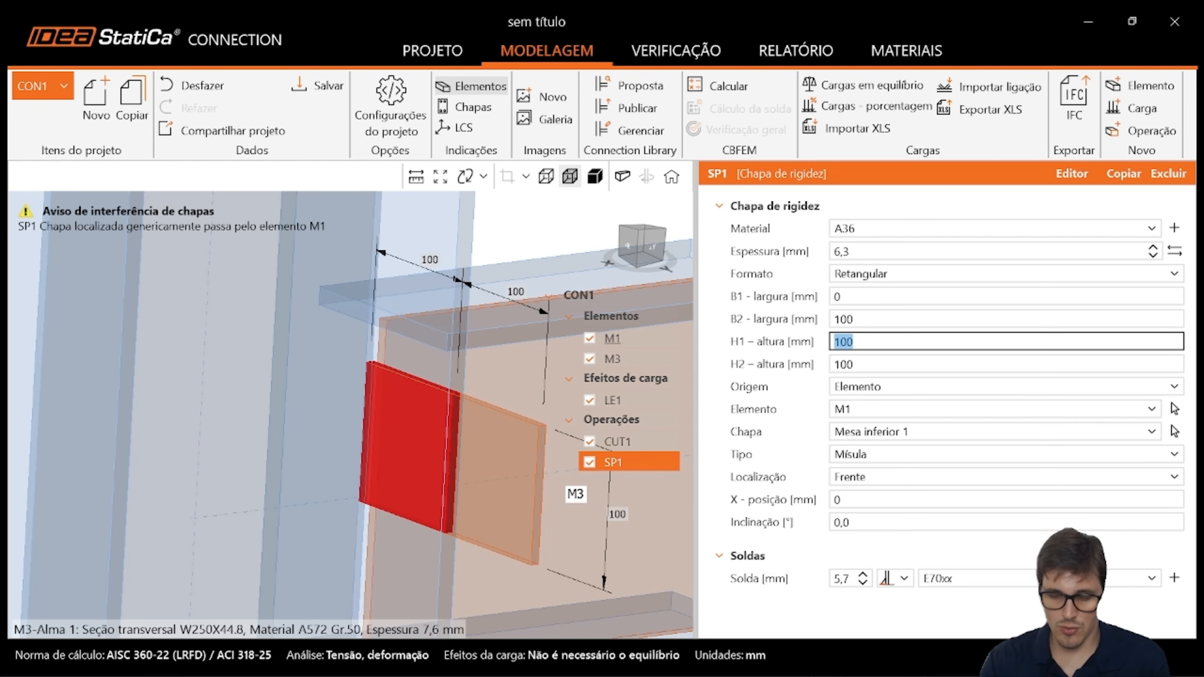
text(0)
key(Tab)
key(shift+Tab)
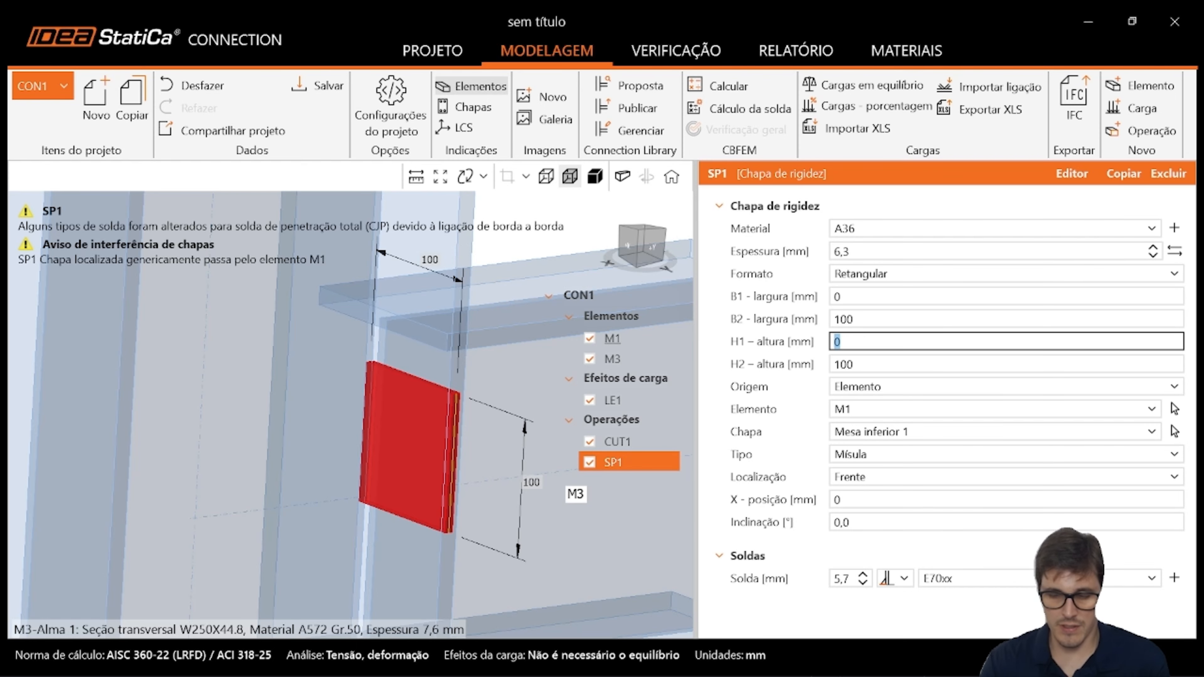
- Set the haunch plate's H1 height to 100 mm and H2 to 0 mm, and inspect it in solid display
text(100)
key(Tab)
text(0)
key(Tab)
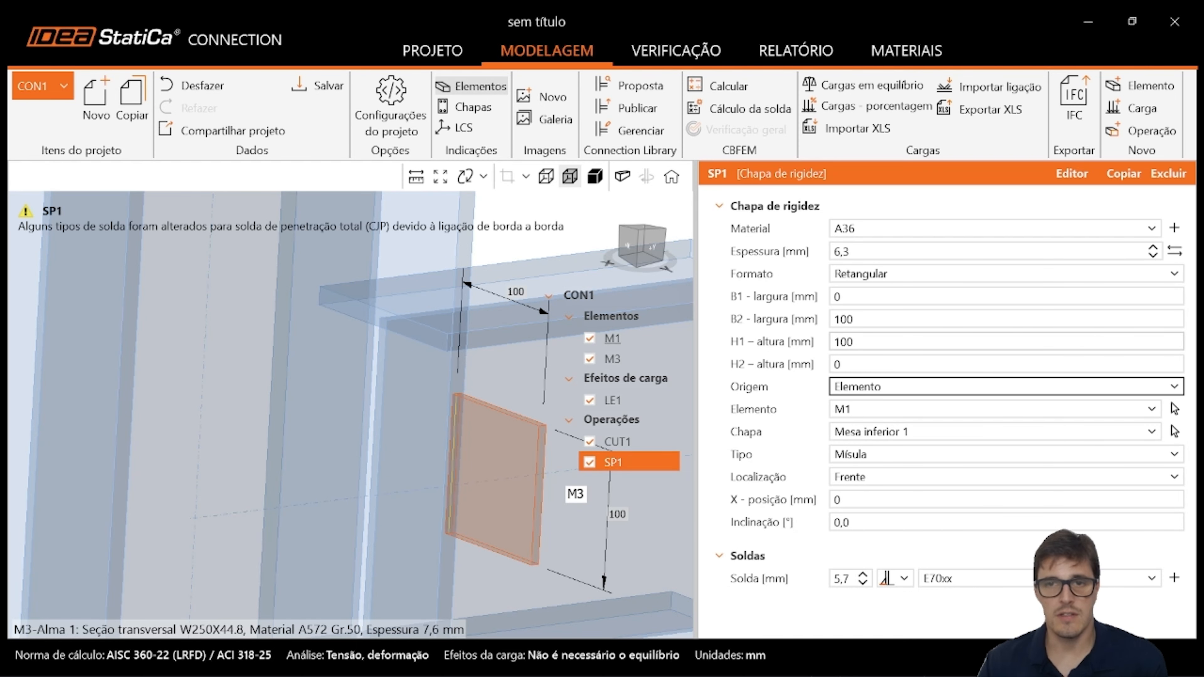
click(595, 176)
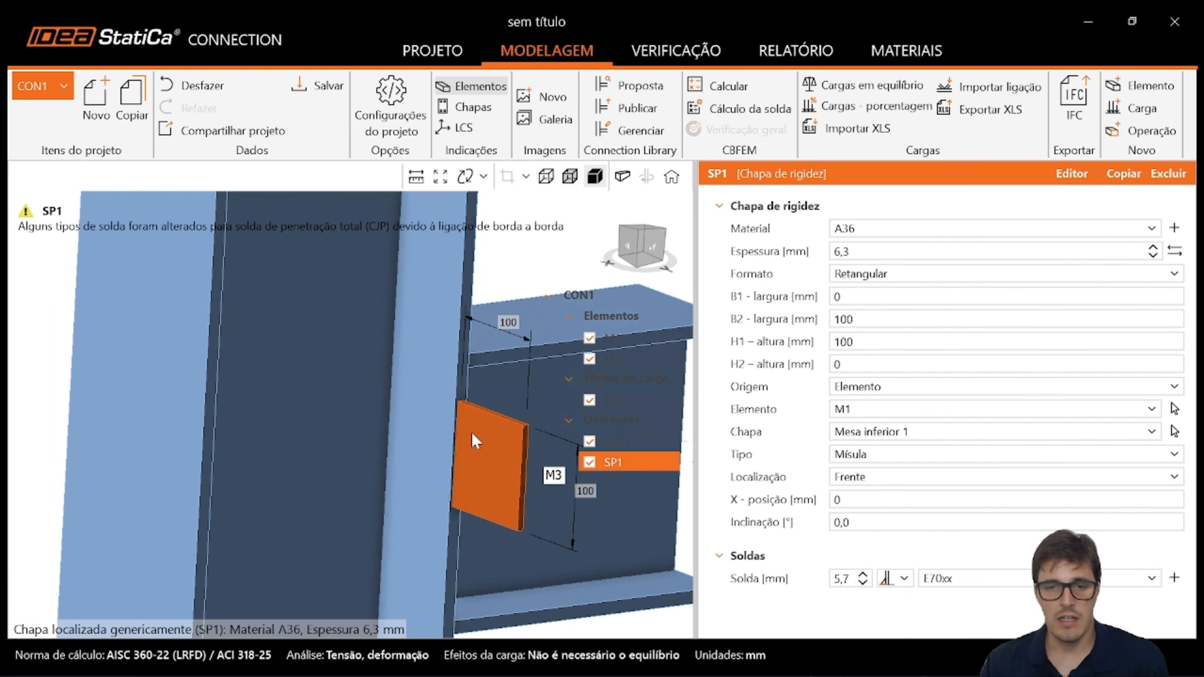
right_drag(475, 440, 391, 445)
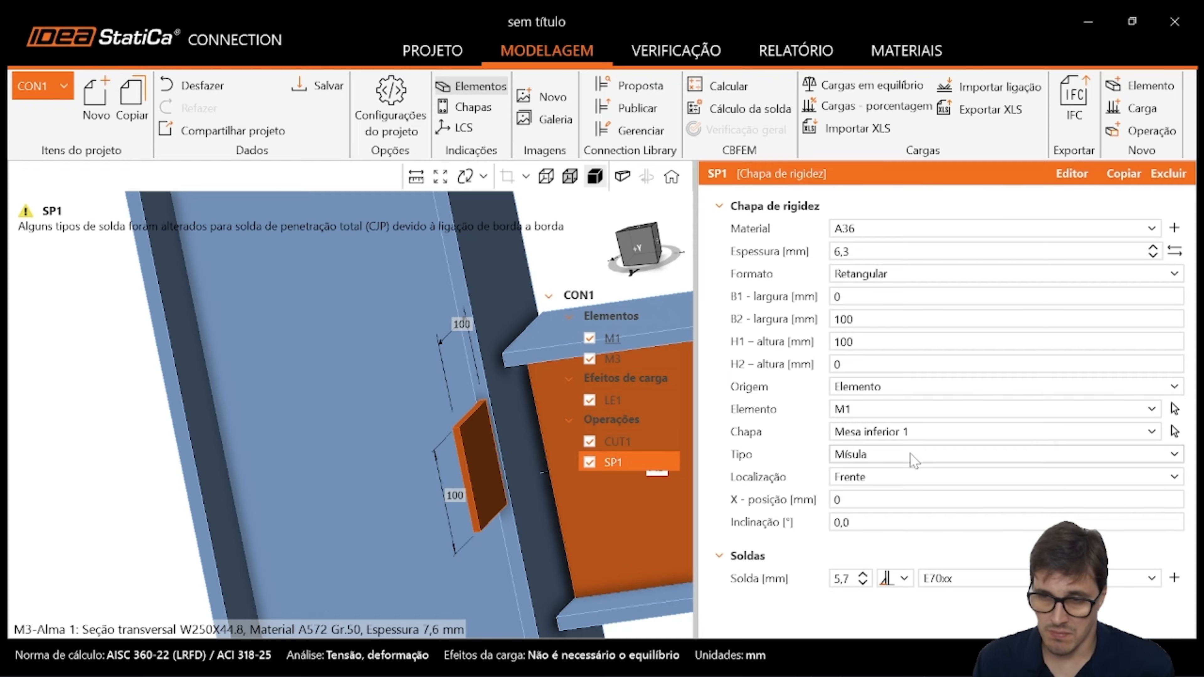
- Change plate SP1's Tipo to Nervura and inspect it from the front in solid and transparent display
click(912, 456)
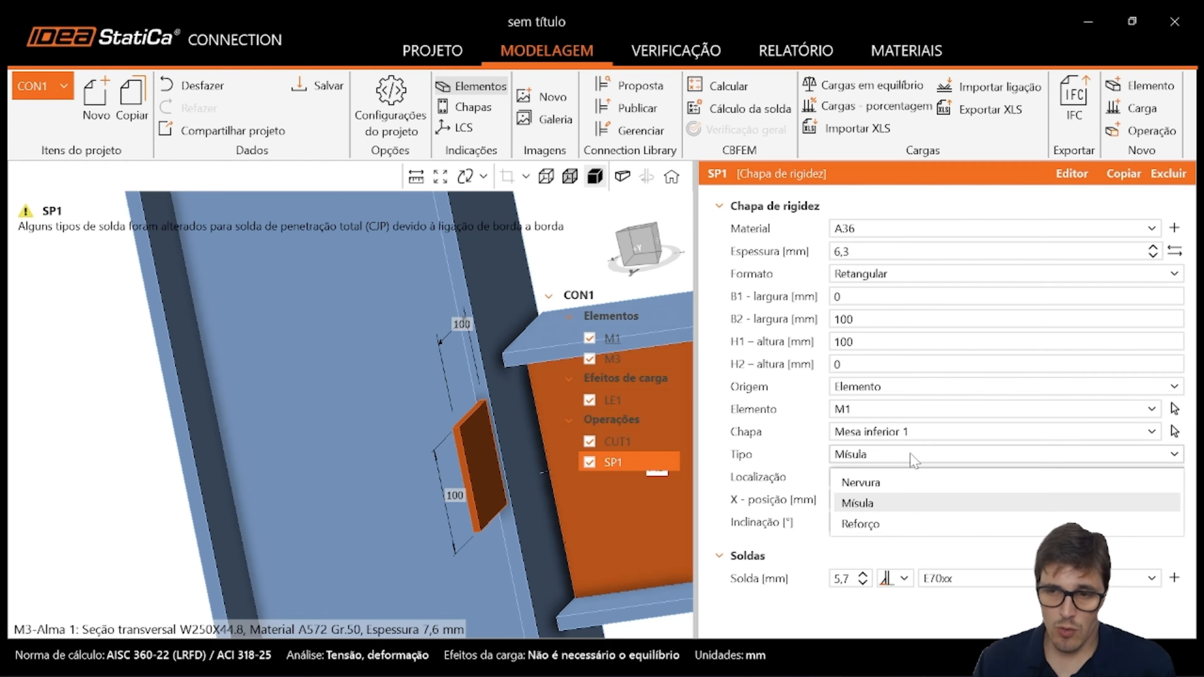
click(884, 485)
click(570, 177)
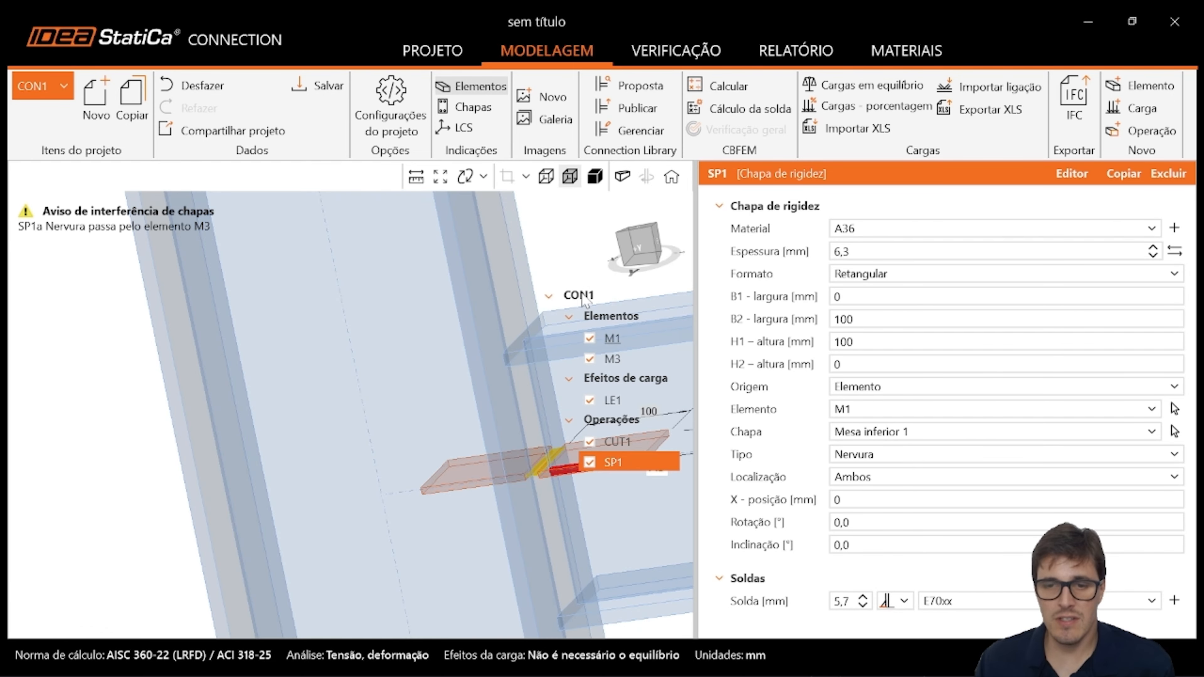
middle_drag(429, 525, 217, 525)
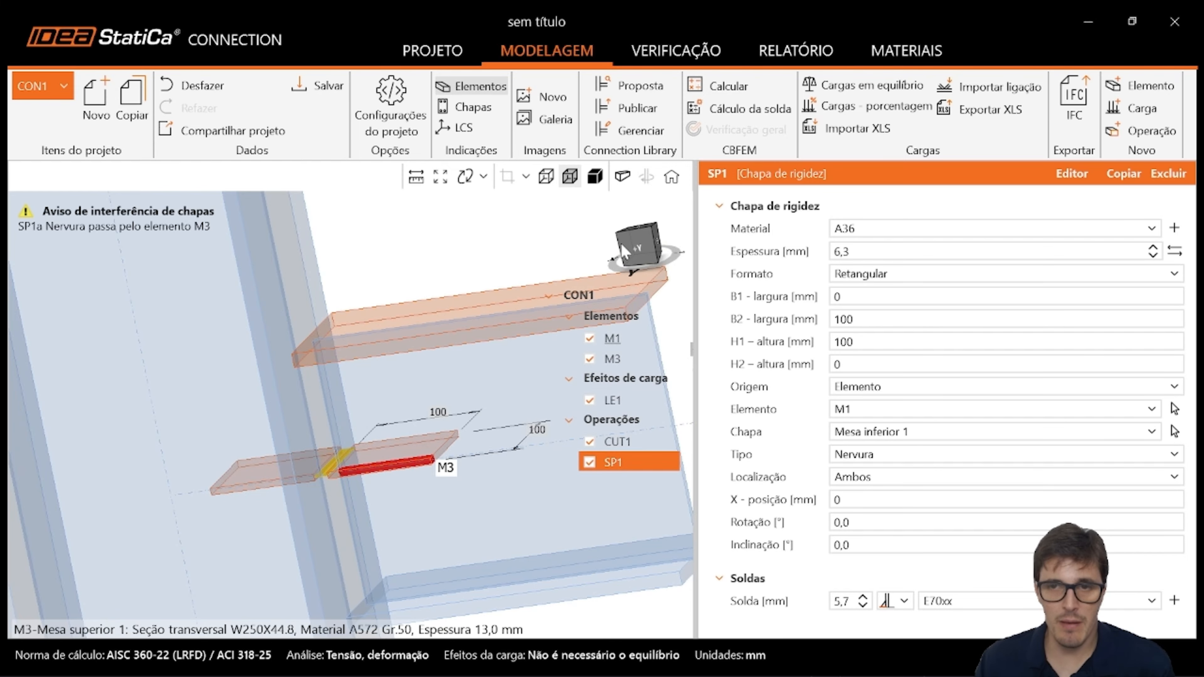
click(638, 246)
click(594, 176)
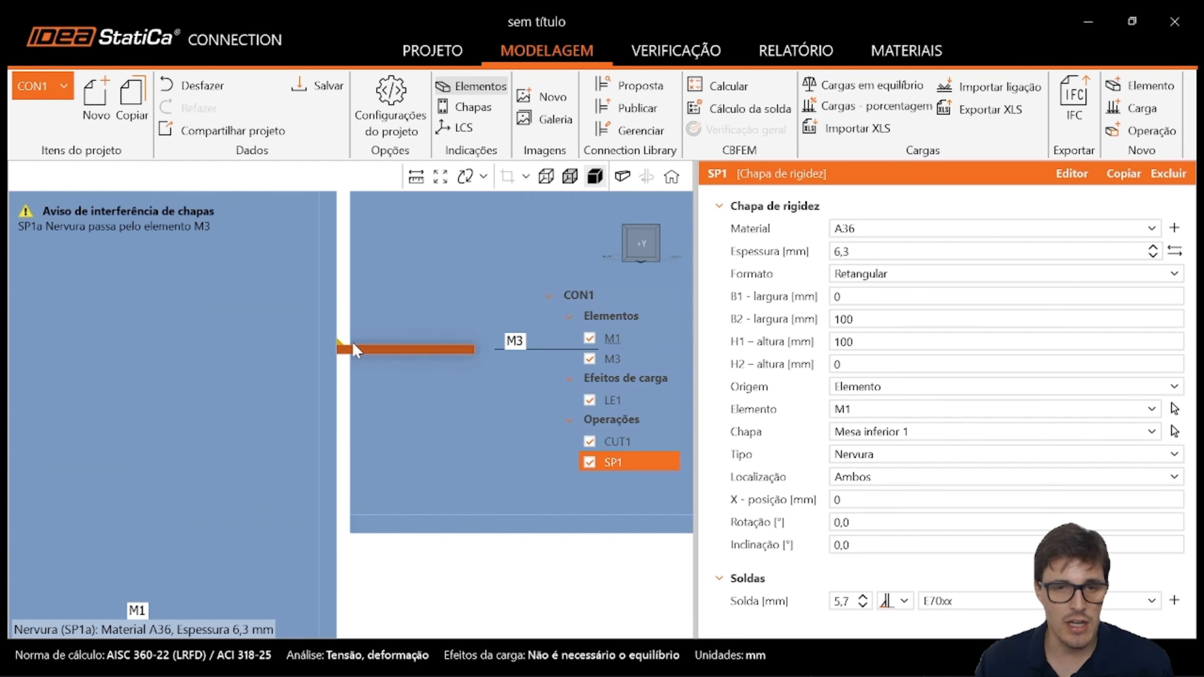
click(569, 176)
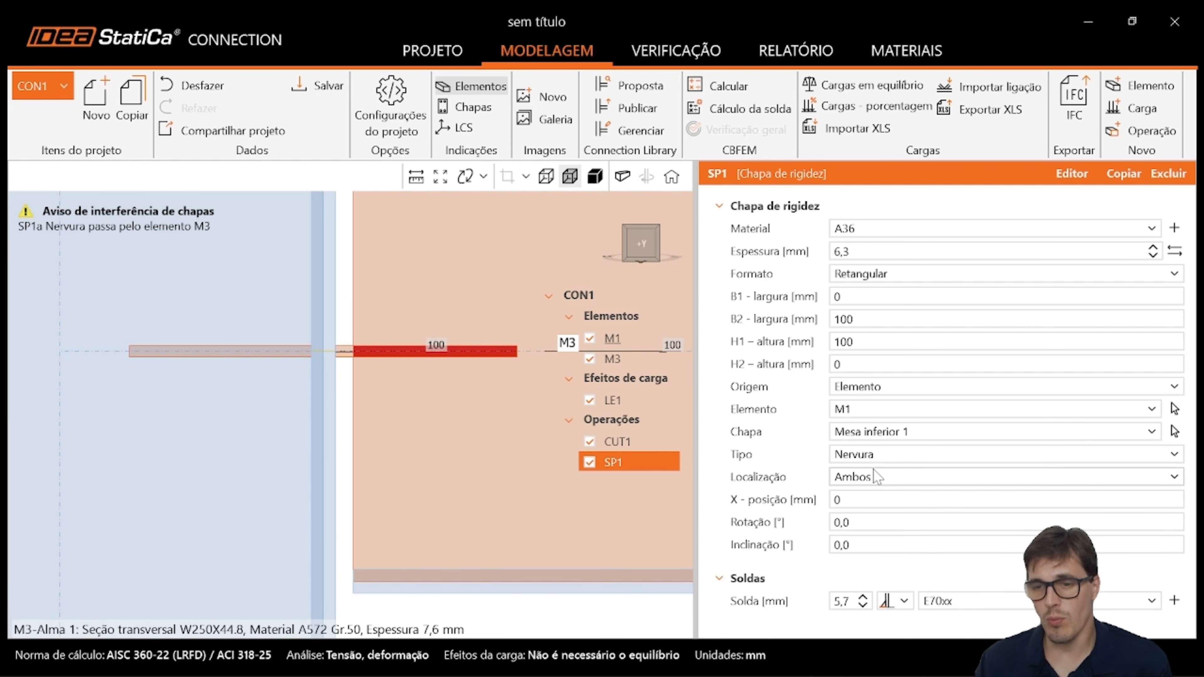
- Set the rib plate's Localização to Frente and inspect it in solid display at the column flange
click(887, 478)
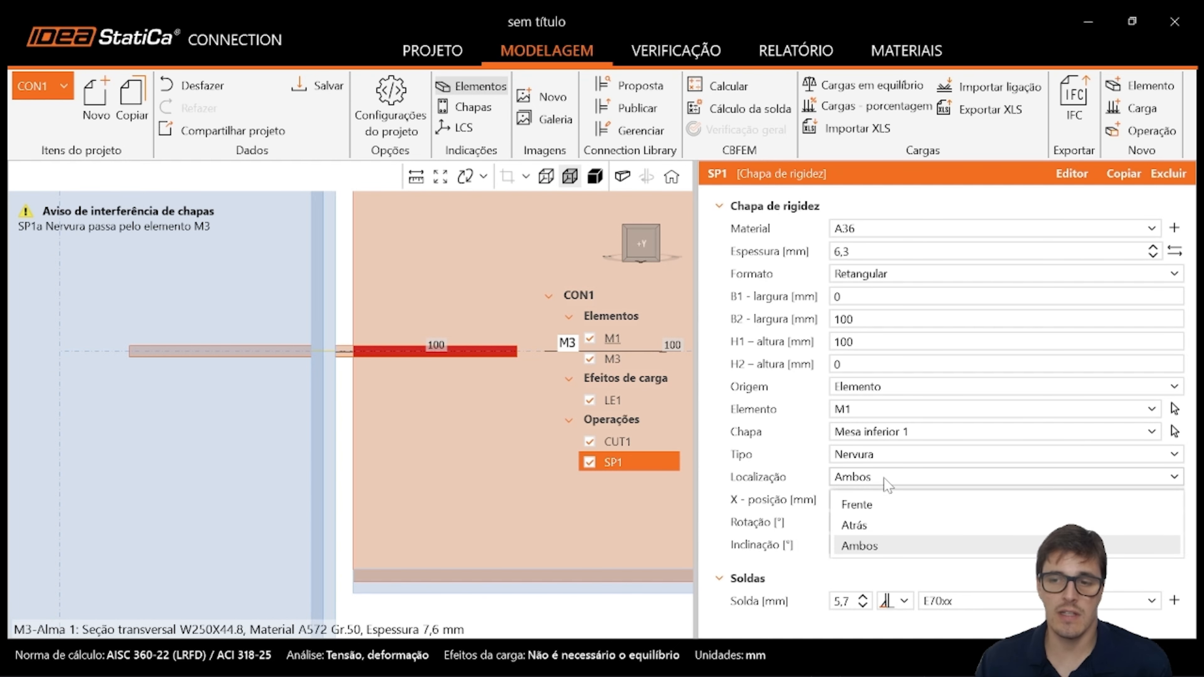
click(884, 501)
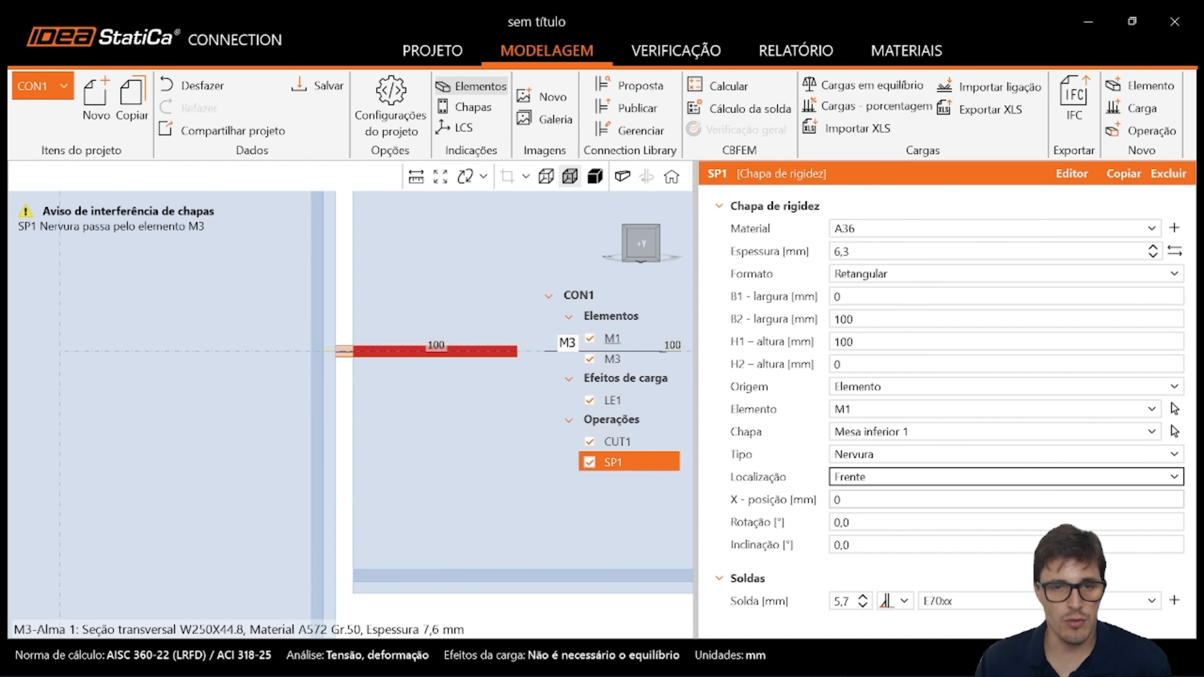
click(594, 177)
right_drag(381, 360, 289, 399)
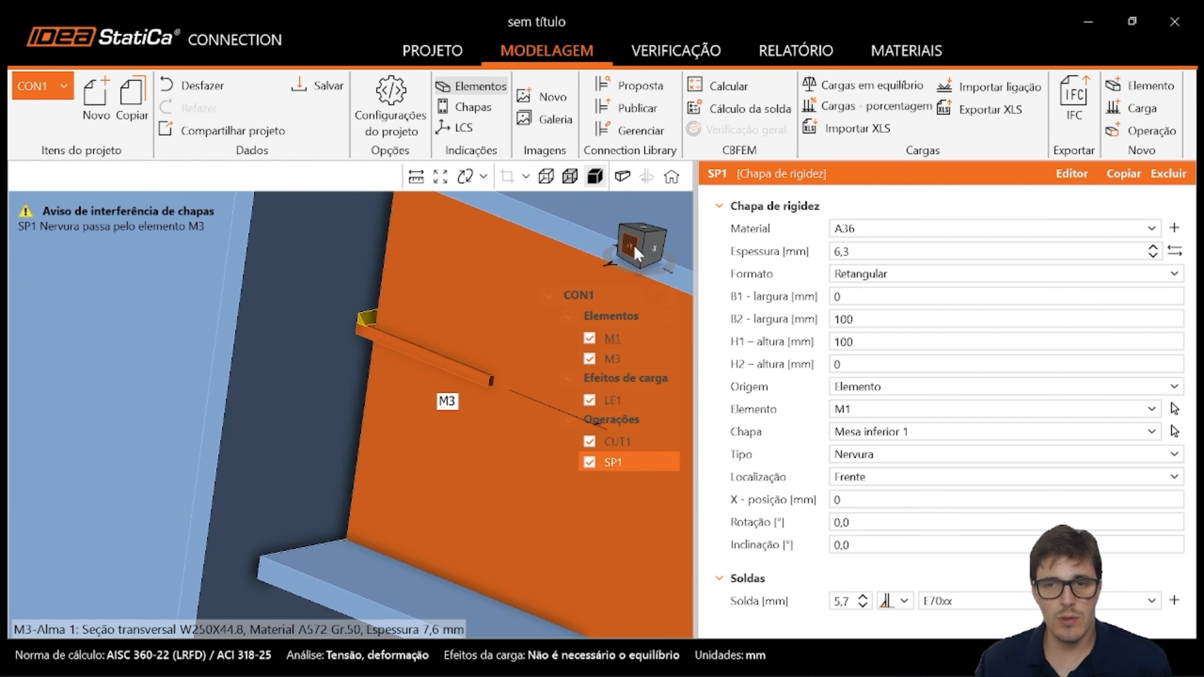
- Set the rib plate's Rotação to 90° and inspect its orientation beside the beam web in solid display
click(633, 243)
click(570, 176)
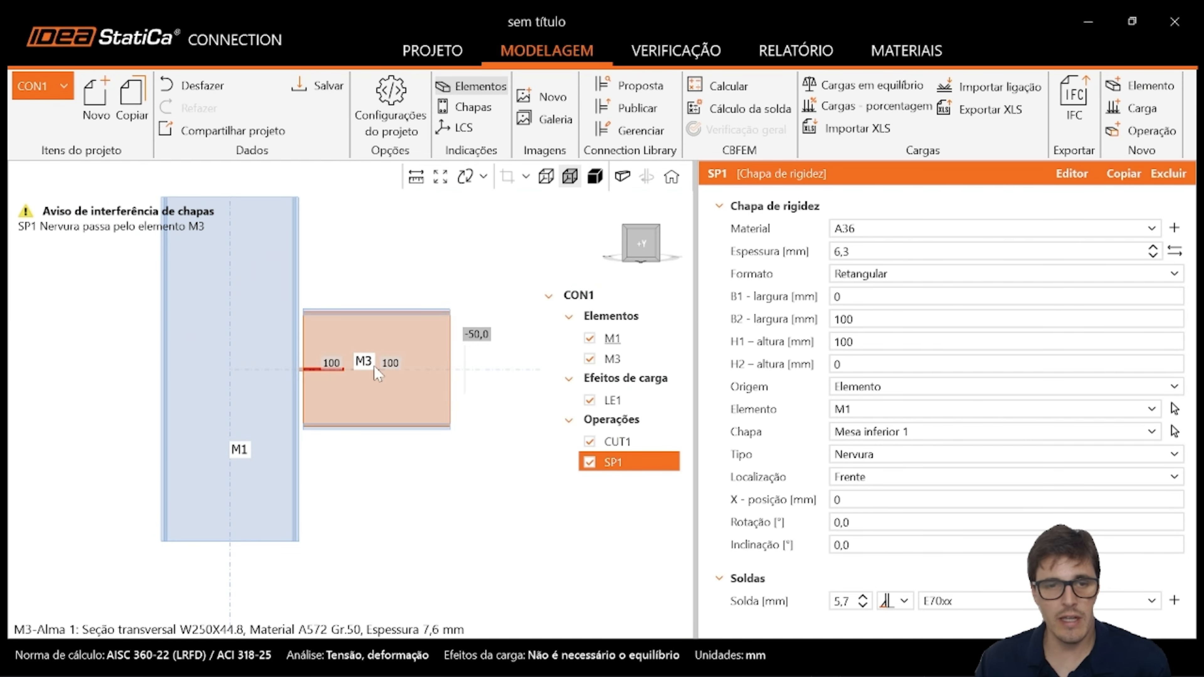
scroll(292, 352, up, 3)
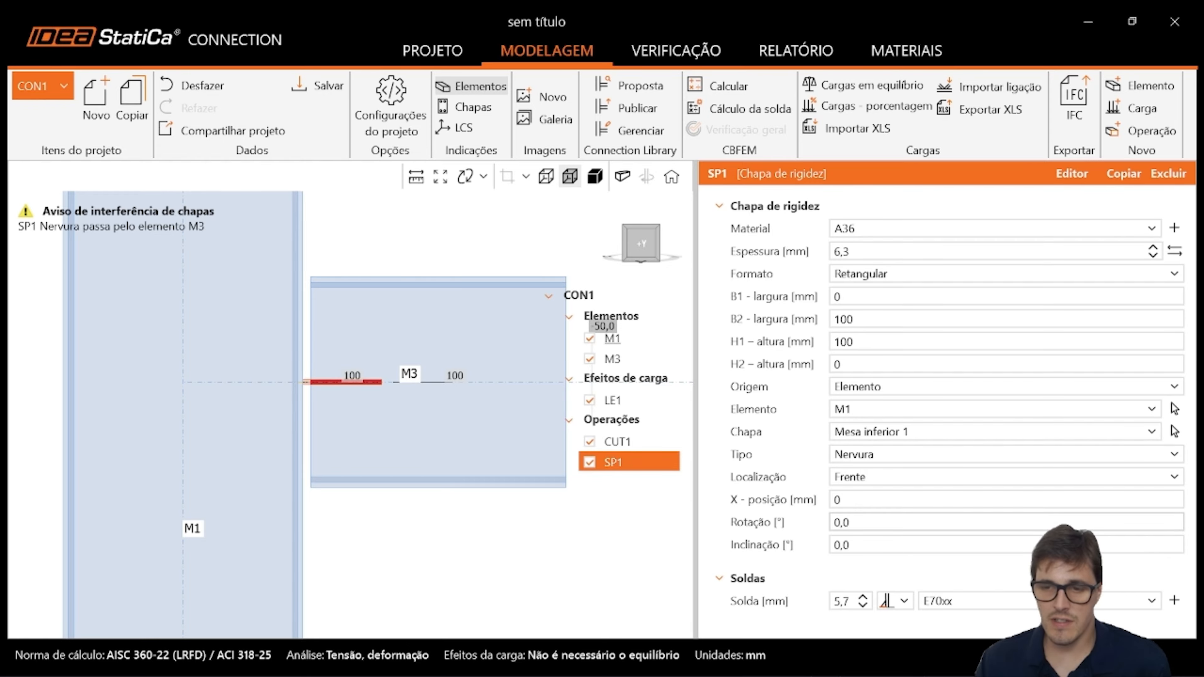
click(866, 530)
text(90)
key(Tab)
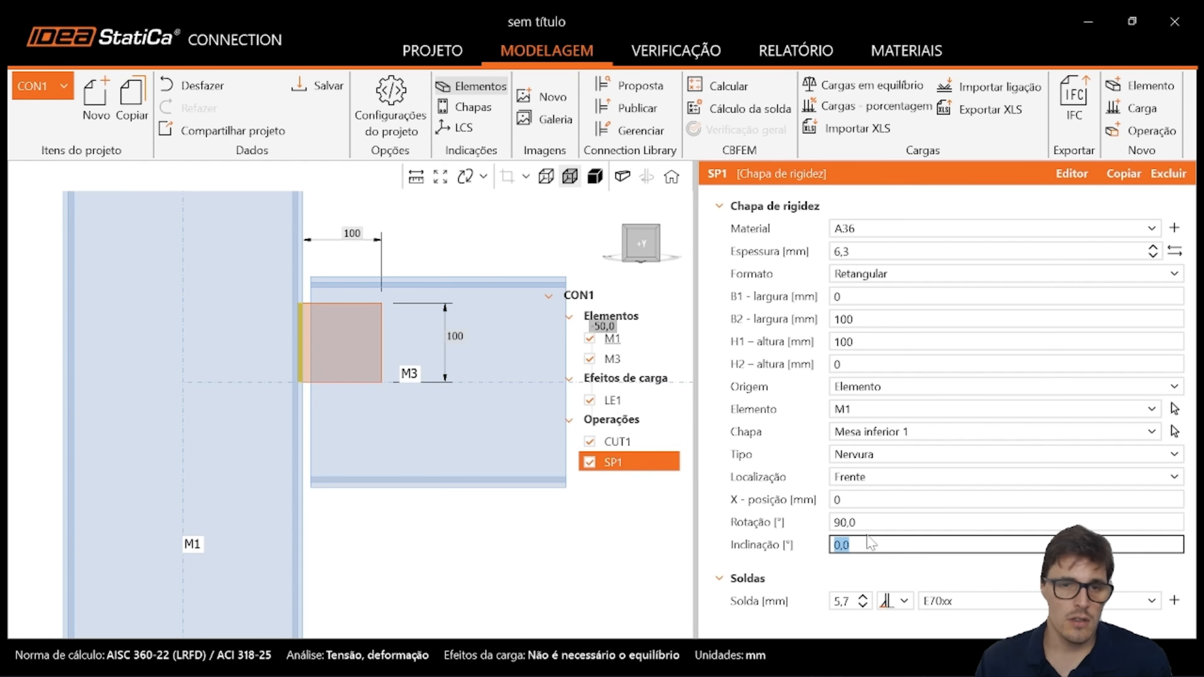
click(595, 177)
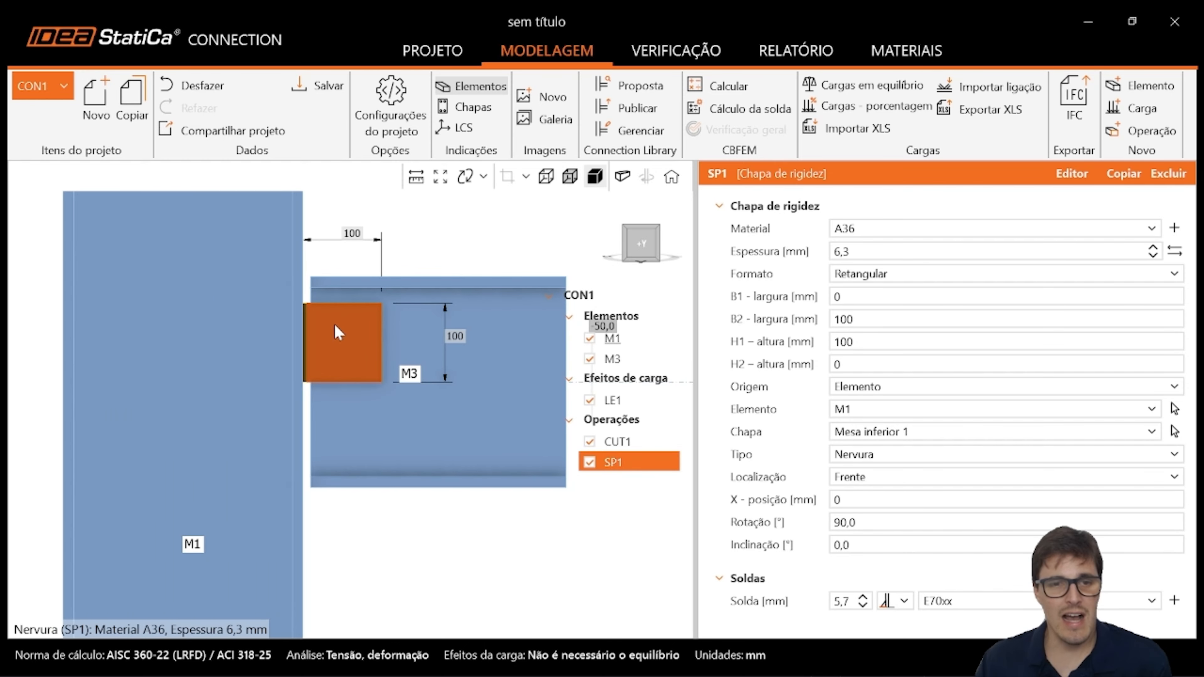
right_drag(337, 332, 304, 315)
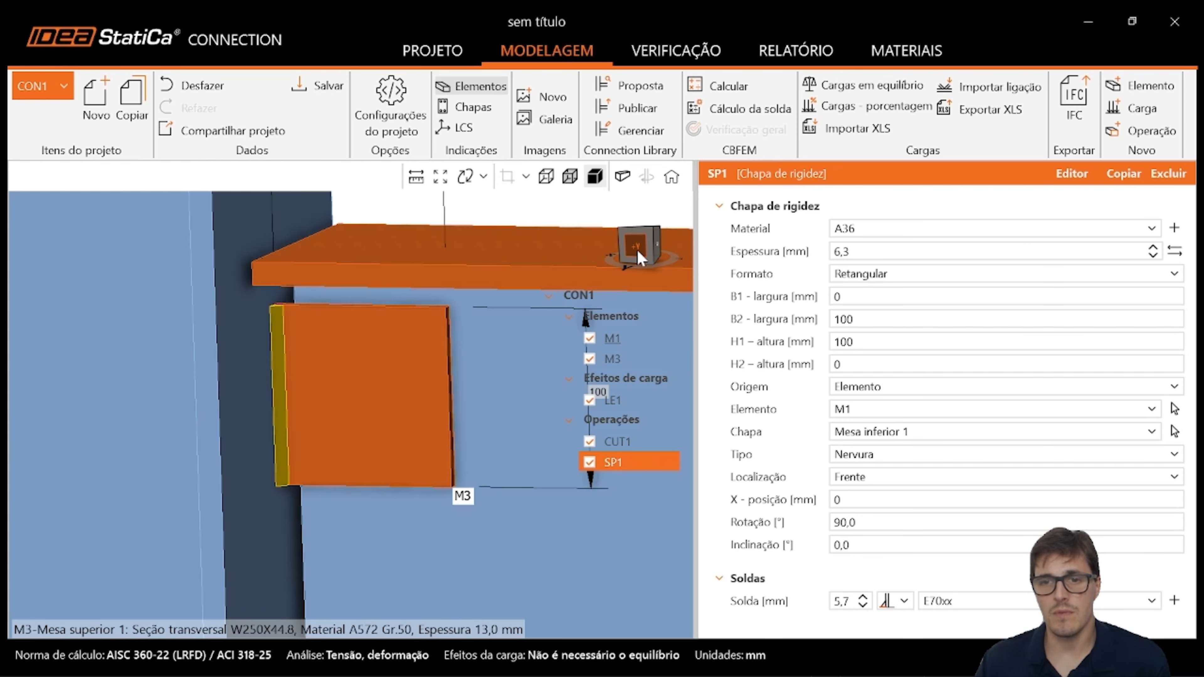
click(637, 259)
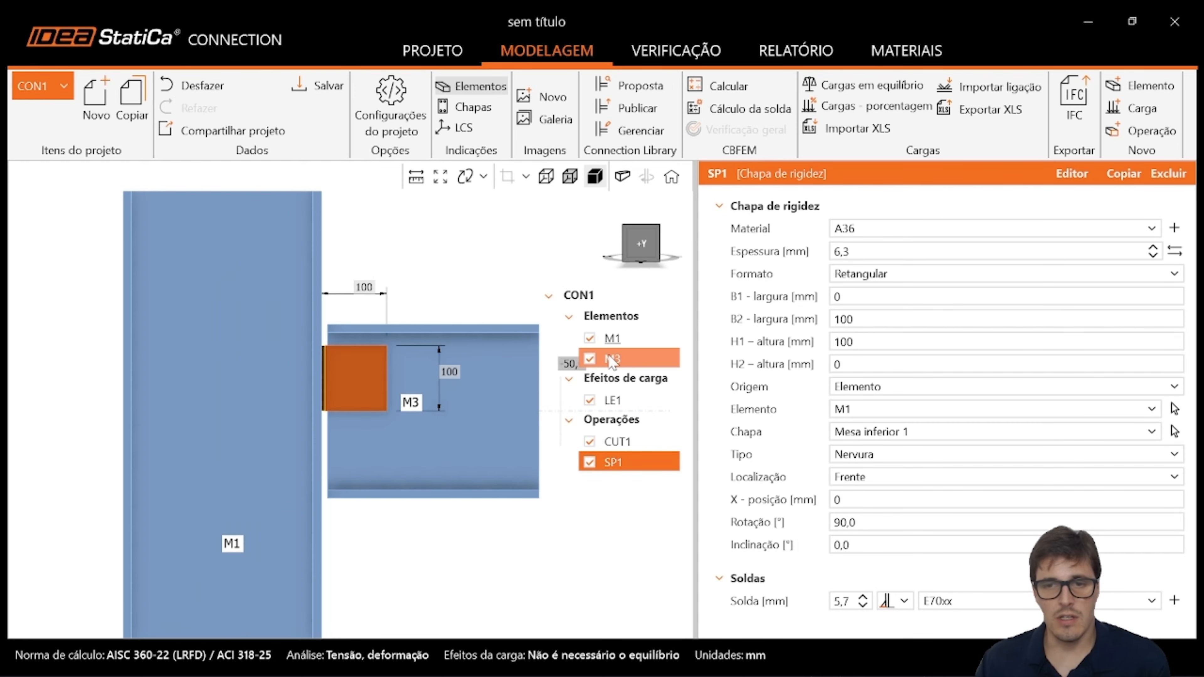
- Change column M1's cross-section to W250X44.8 and check the plate against the flange in solid and transparent display
click(611, 338)
click(943, 229)
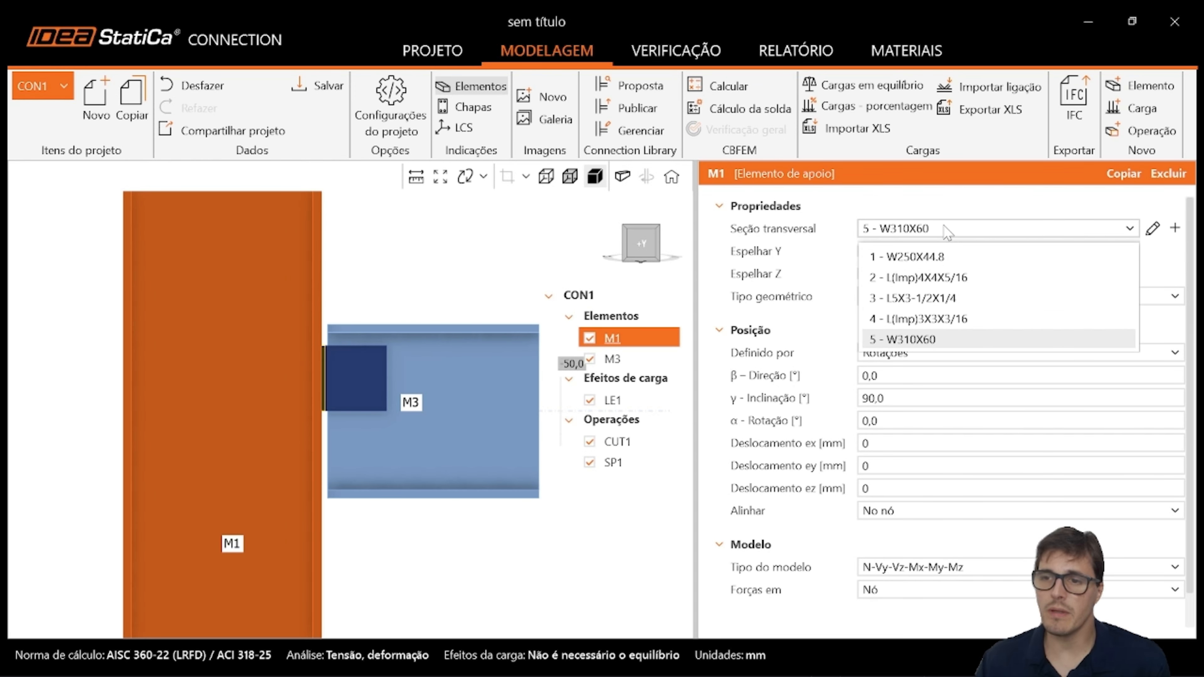
click(945, 257)
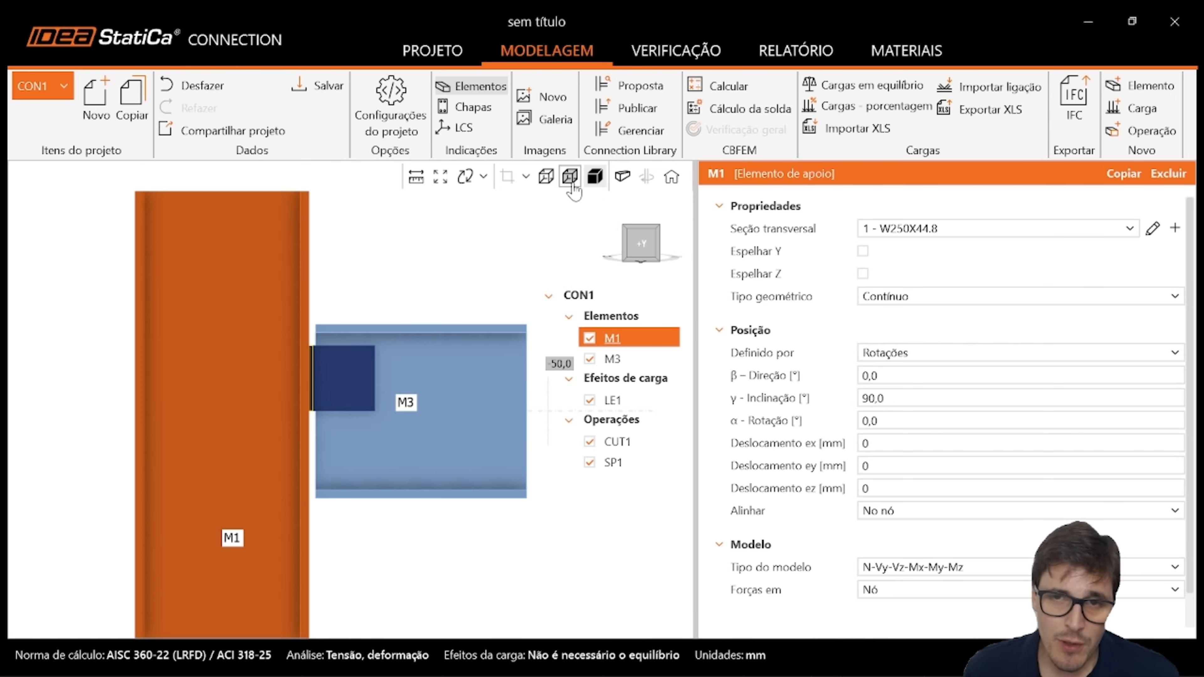
click(571, 176)
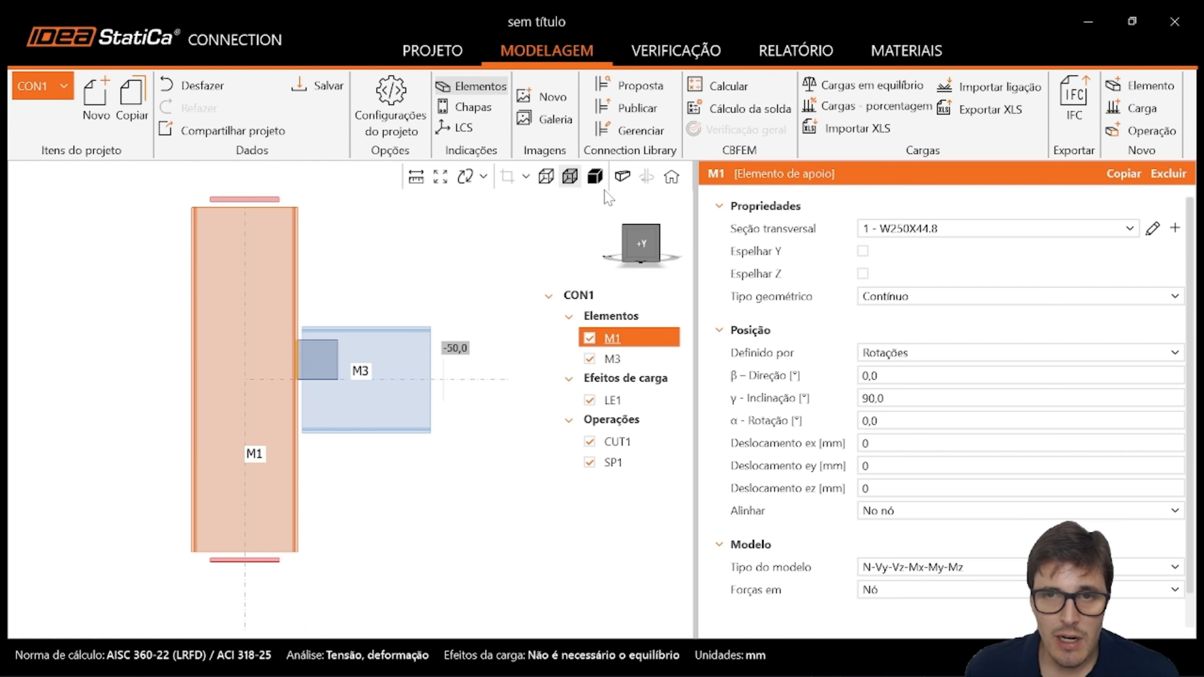
click(595, 176)
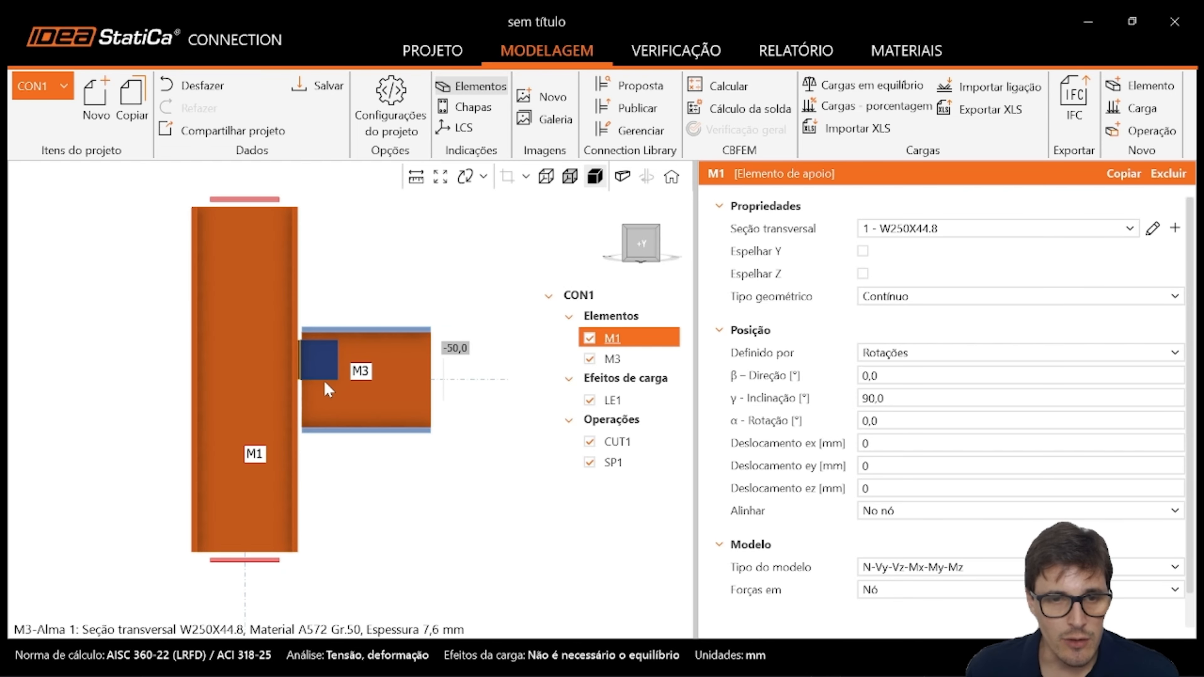
click(571, 177)
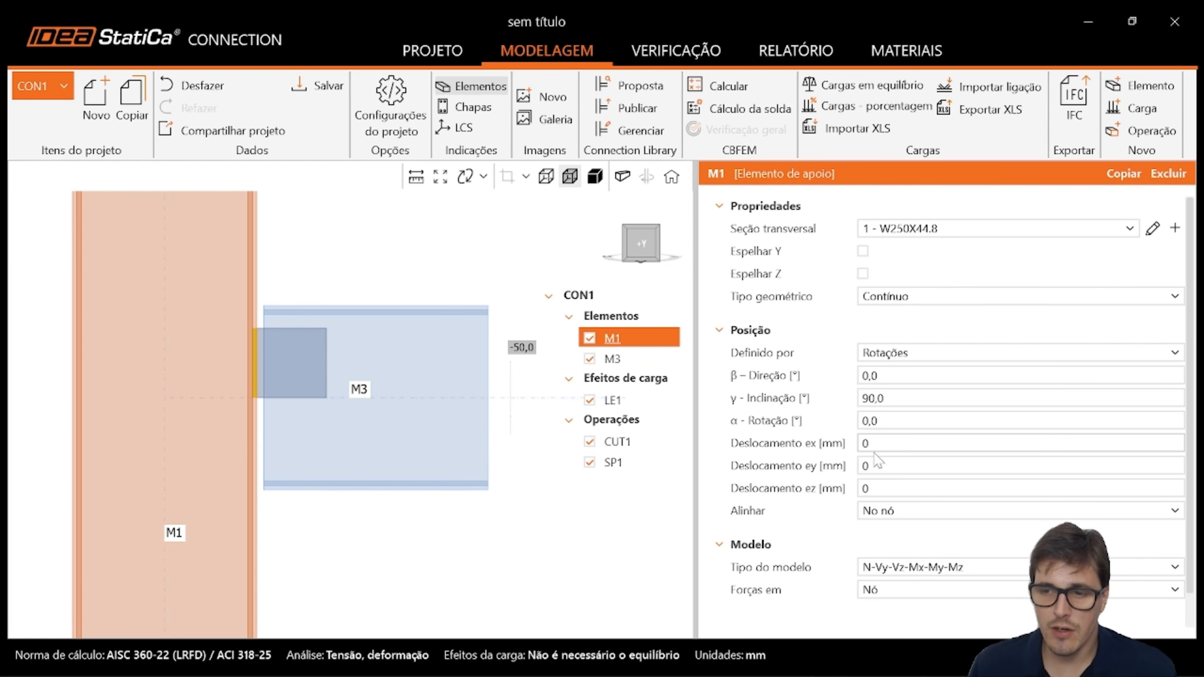
- Select plate SP1 and find the LCHS 20-B shear plate detail for W 250 and W 310 profiles in the PDF connection manual
click(614, 462)
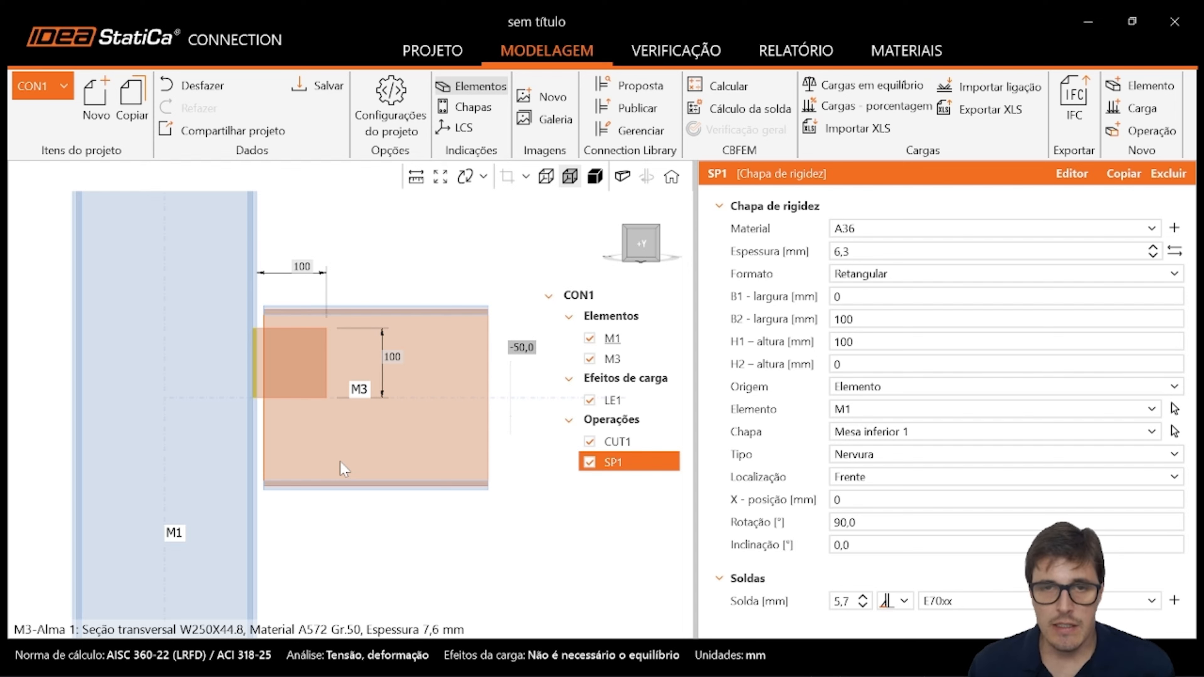
mouse_move(753, 675)
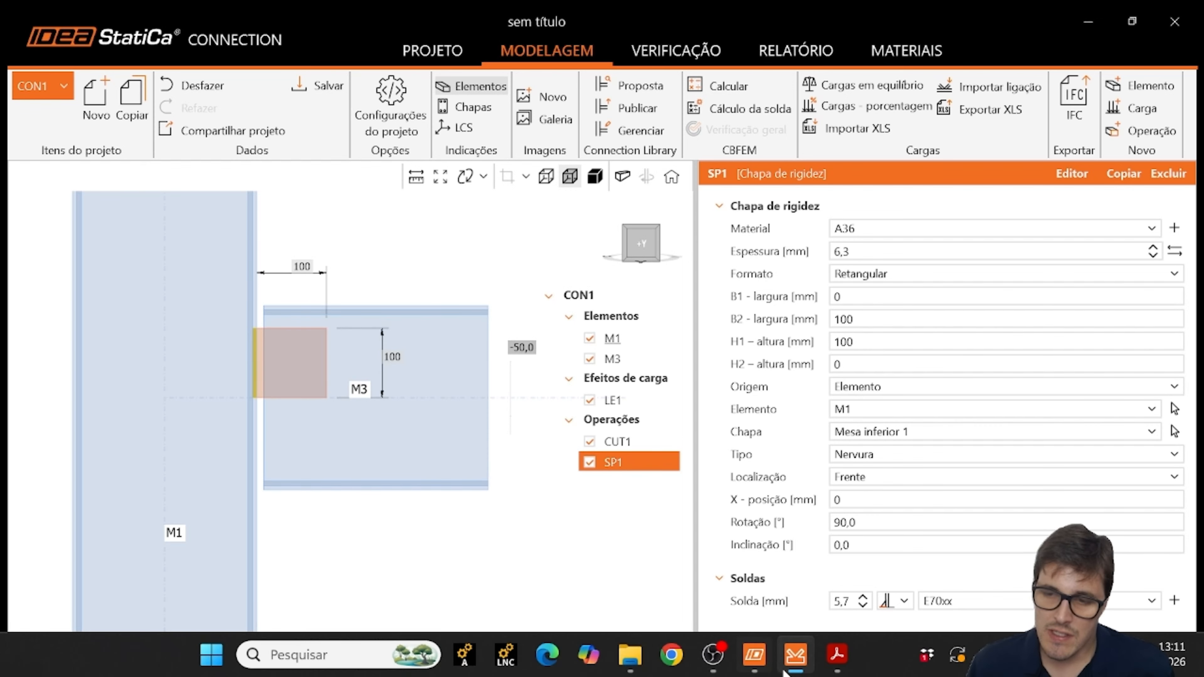
click(837, 655)
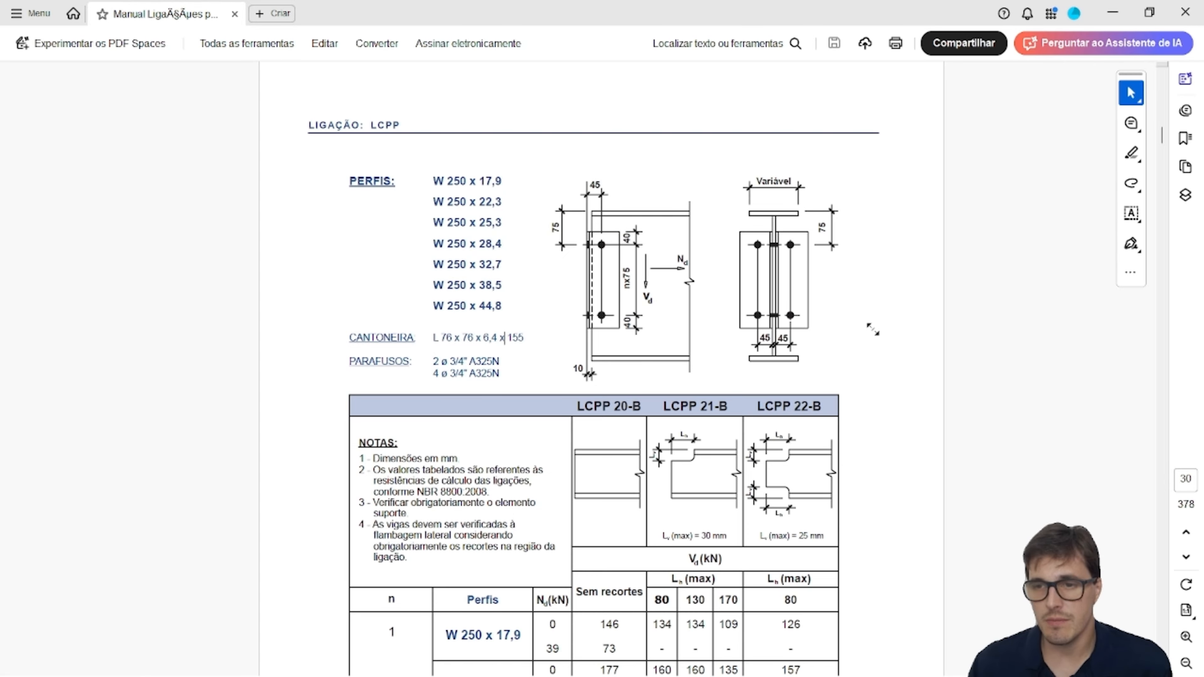
scroll(872, 329, down, 20)
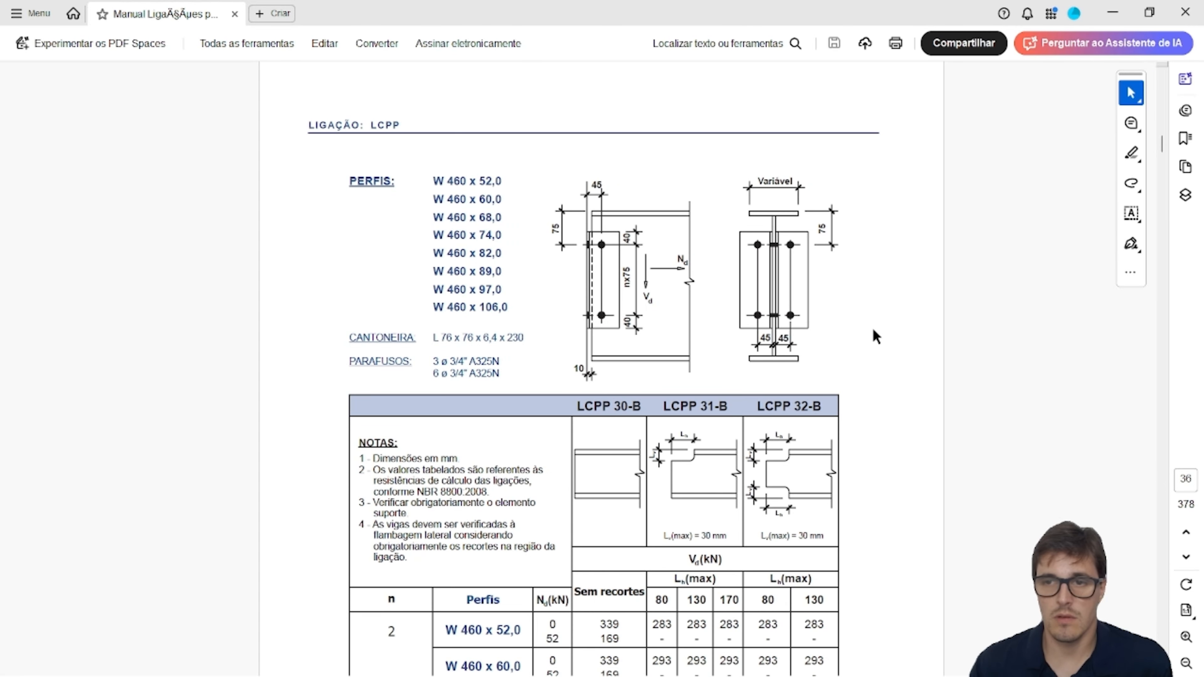
scroll(873, 330, down, 20)
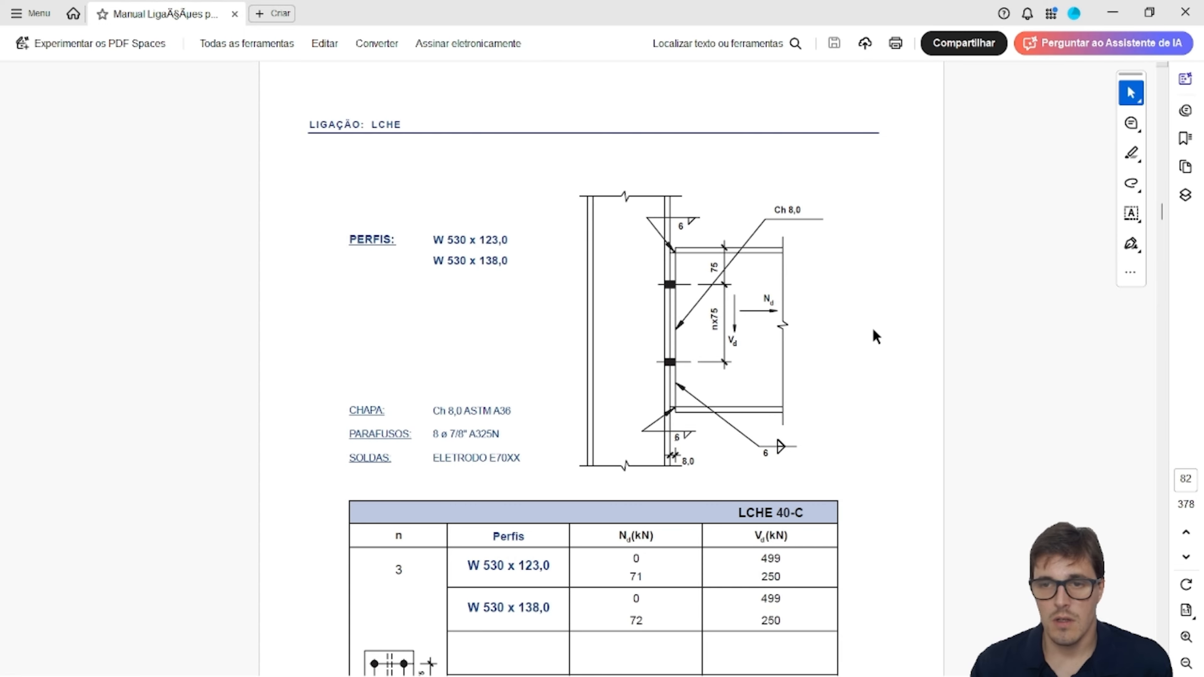
scroll(872, 327, down, 20)
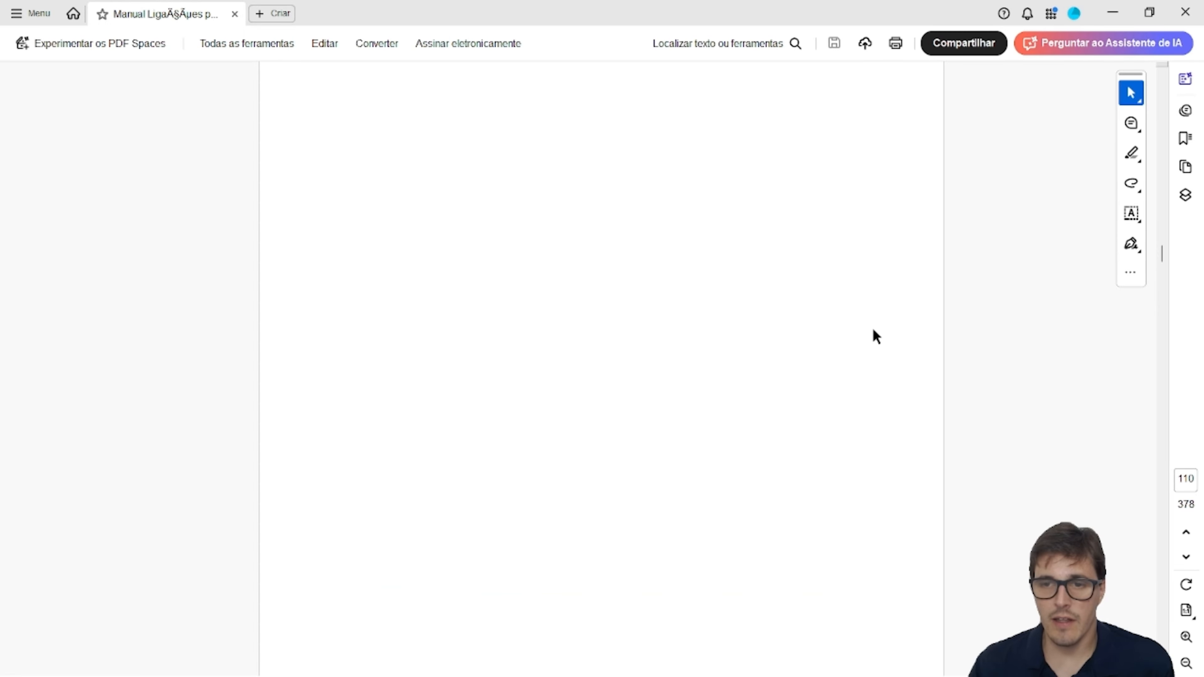
scroll(872, 328, up, 6)
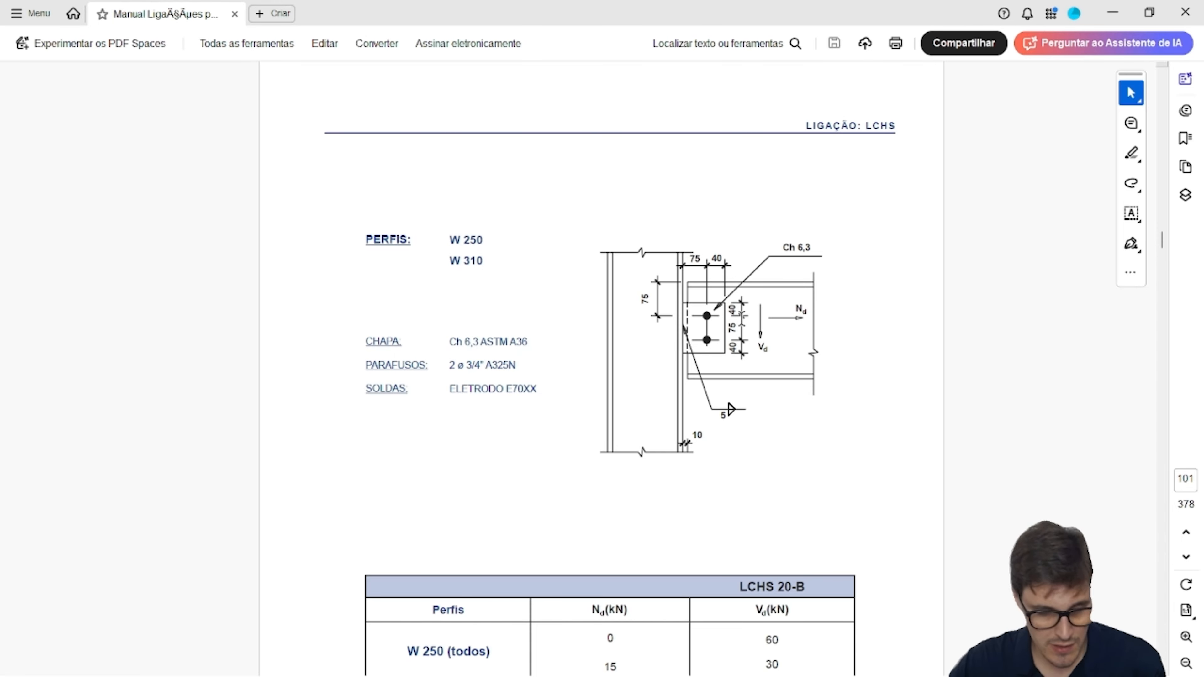
- Return to IDEA StatiCa, set plate SP1's B1 and B2 widths to 72,5 mm each, and display the model solid
key(alt+Tab)
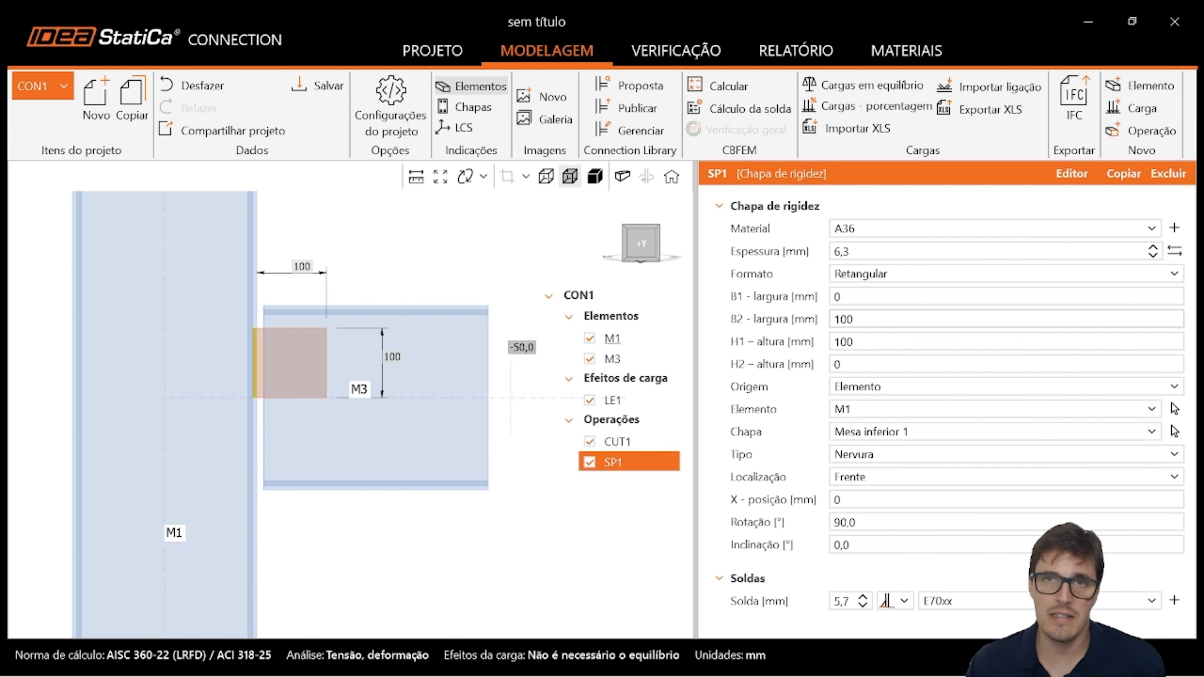
click(853, 319)
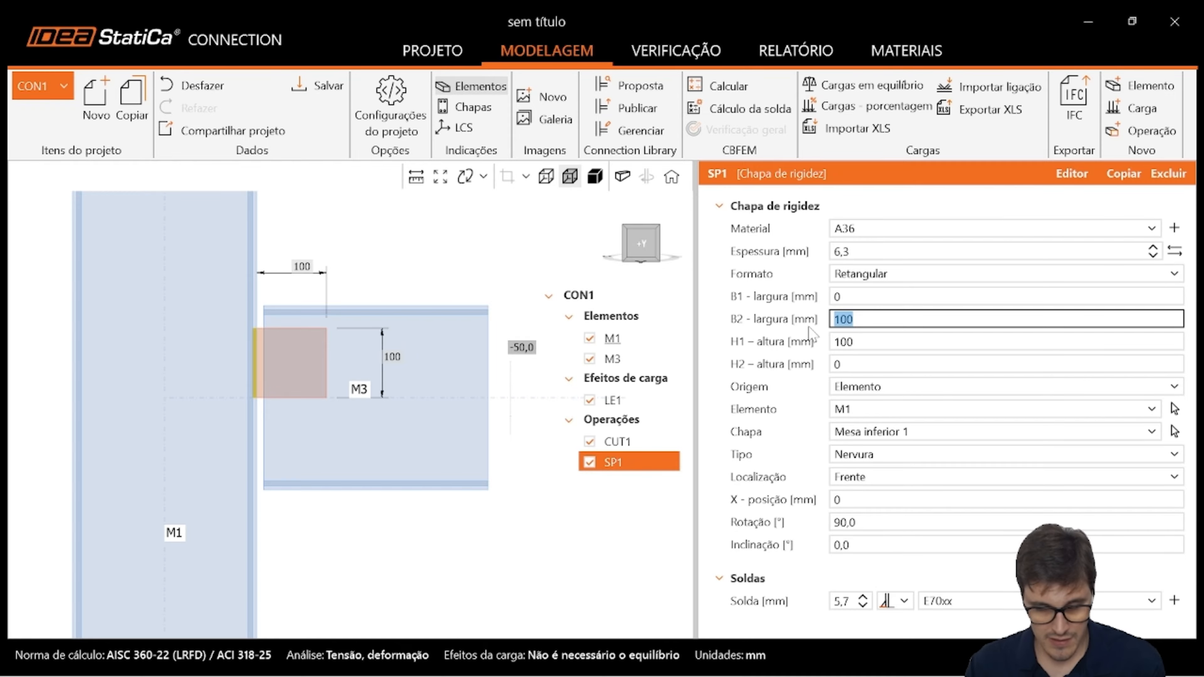
text(72)
key(BackSpace)
text(3)
key(Tab)
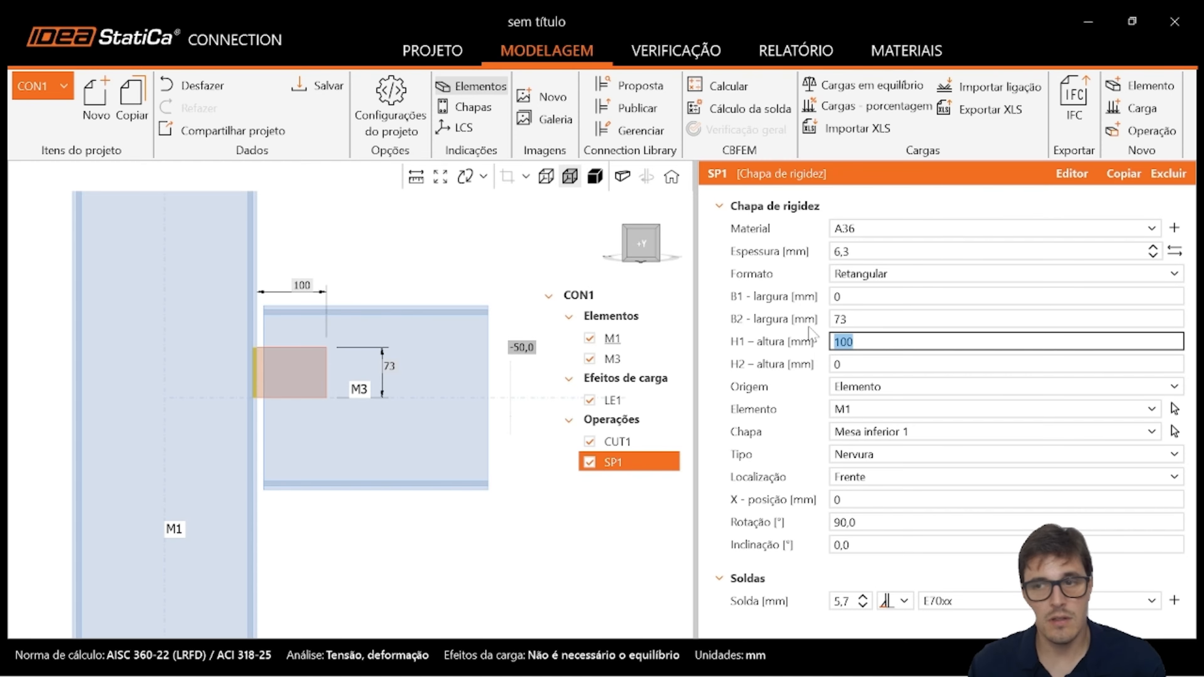
click(882, 315)
click(853, 296)
text(72,5)
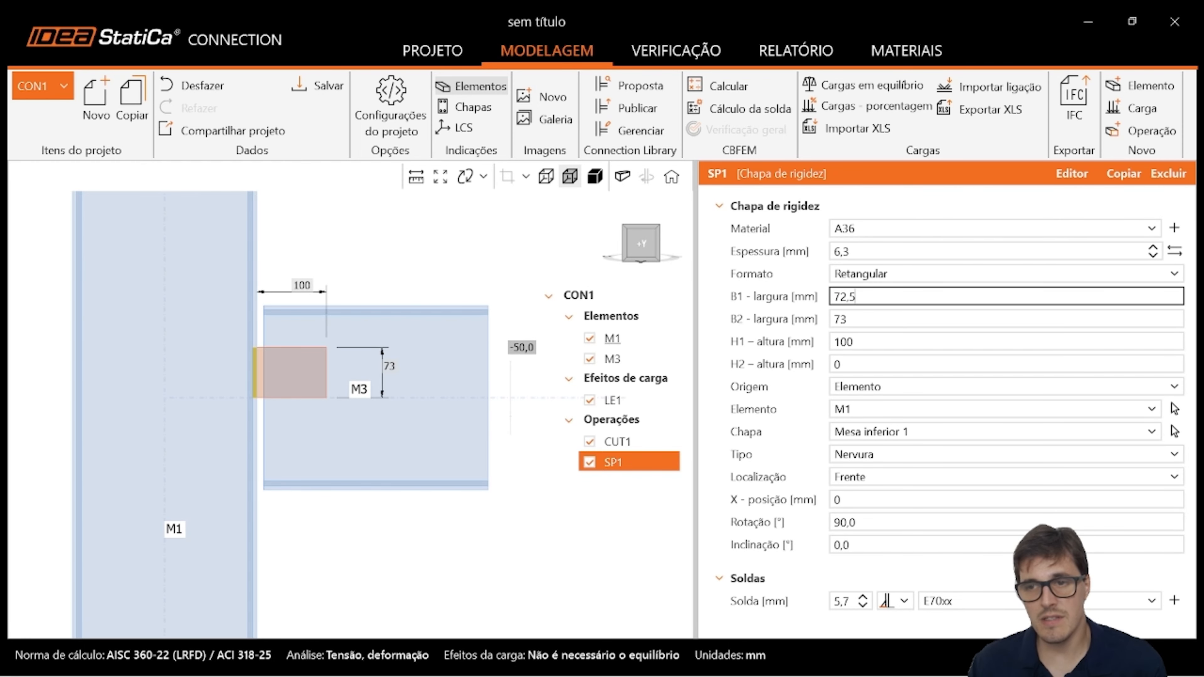
key(Tab)
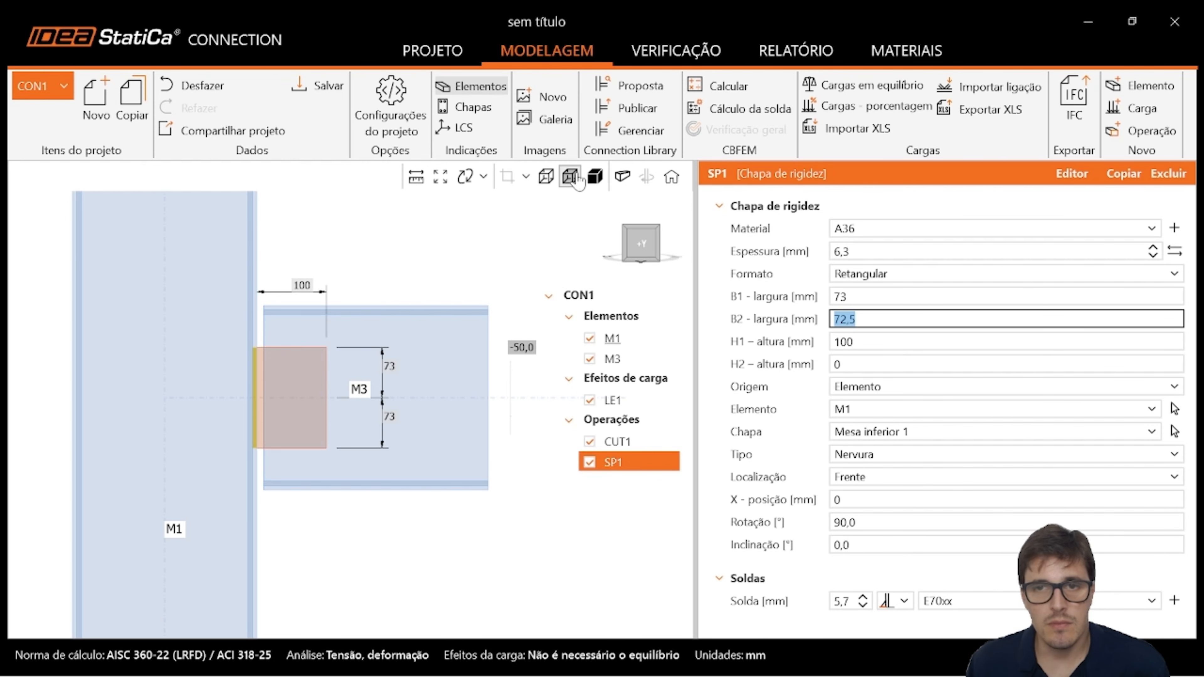
click(595, 177)
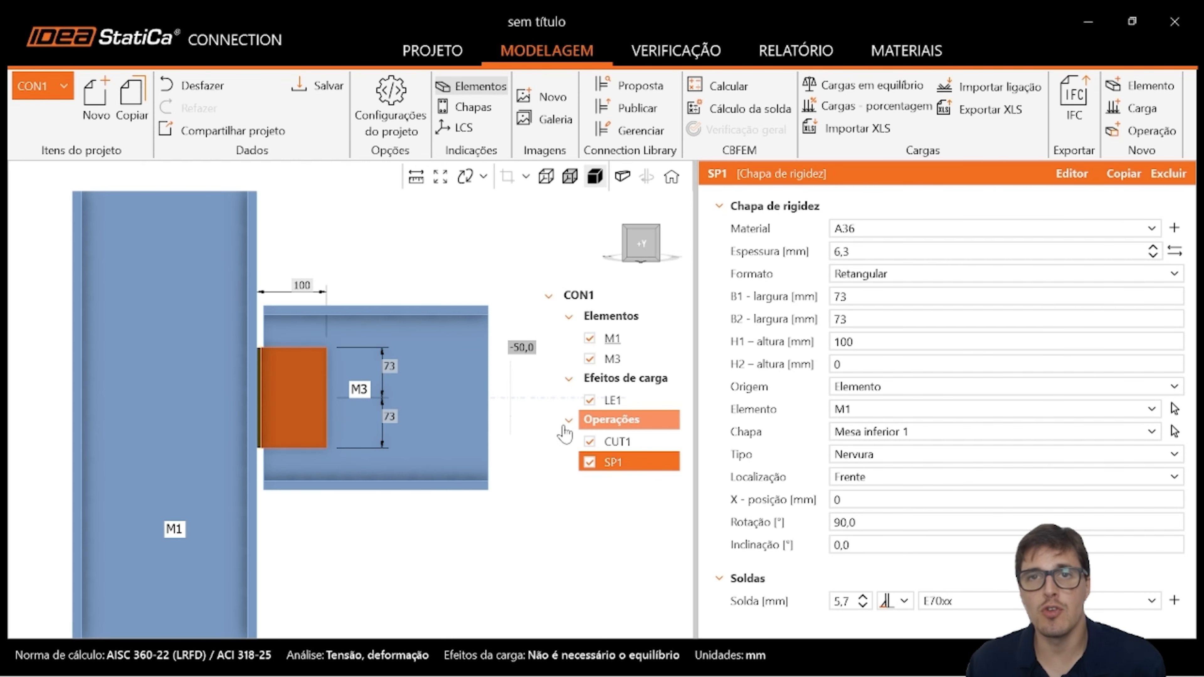
- Consult the LCHS 20-B detail in the PDF manual and measure plate SP1's distance from the beam's upper flange in IDEA StatiCa
key(alt+Tab)
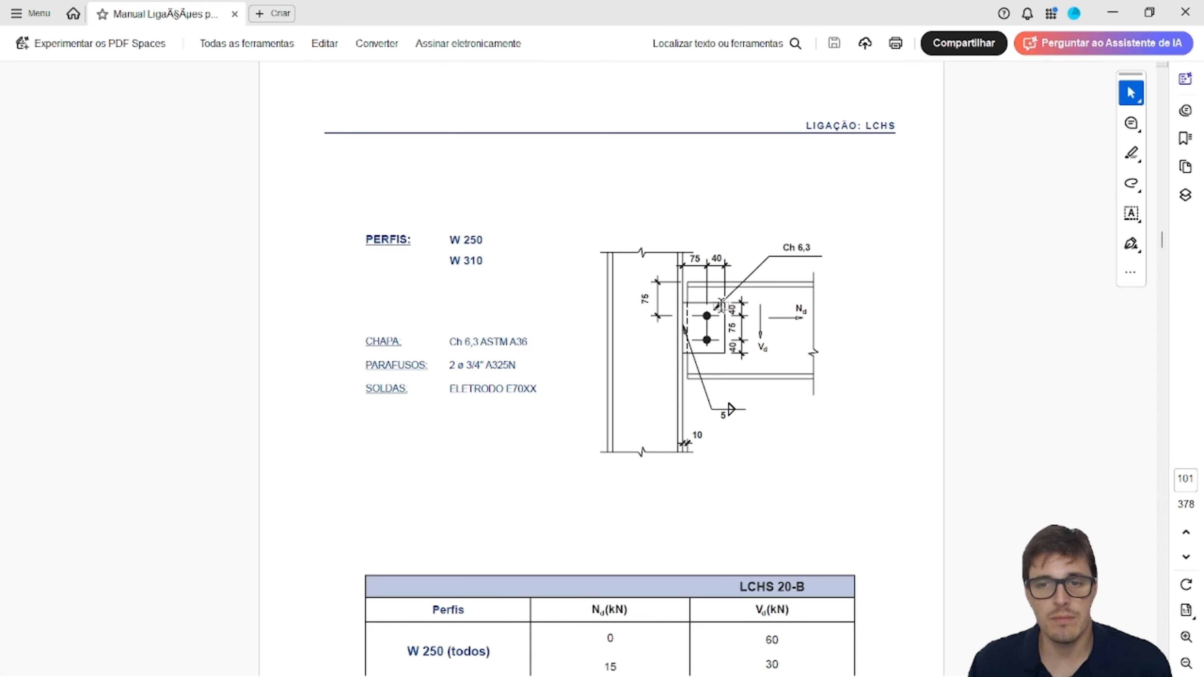
key(alt+Tab)
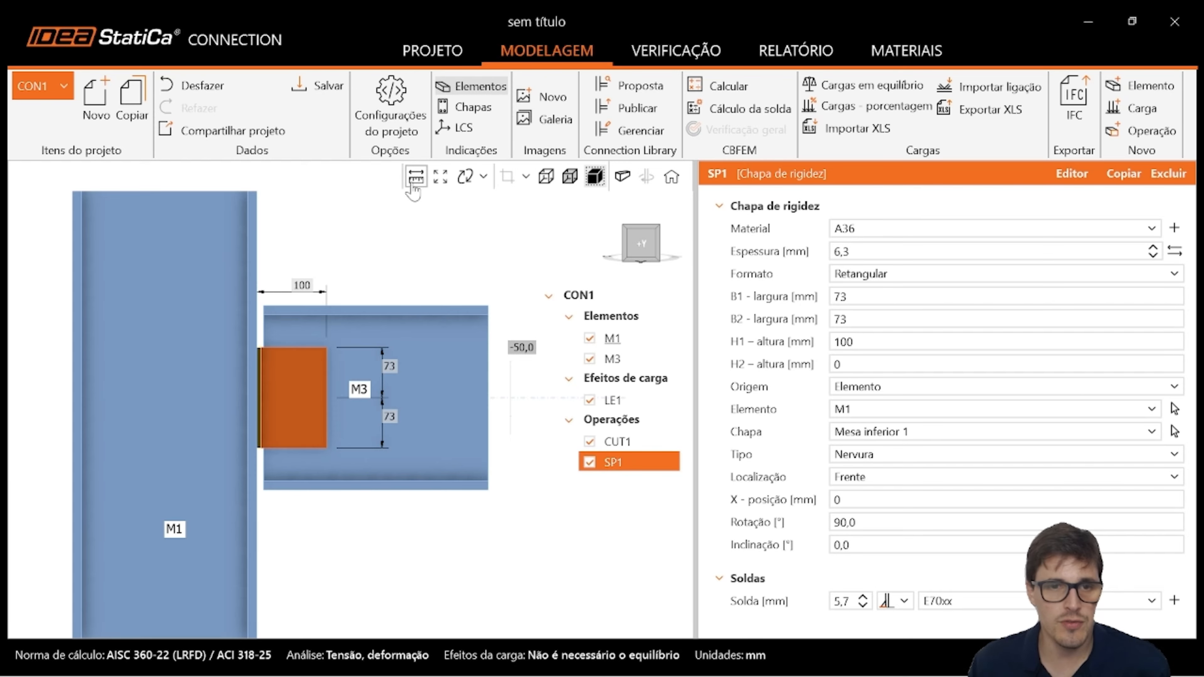
right_drag(352, 290, 313, 307)
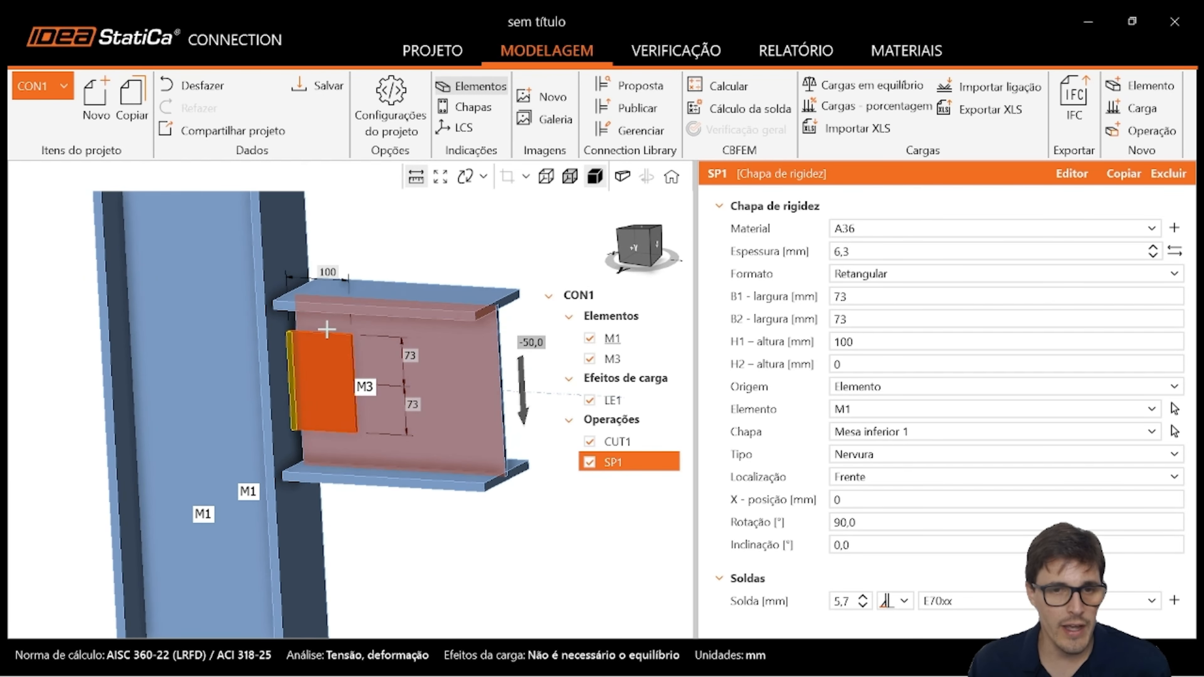
scroll(342, 338, up, 5)
scroll(401, 355, down, 5)
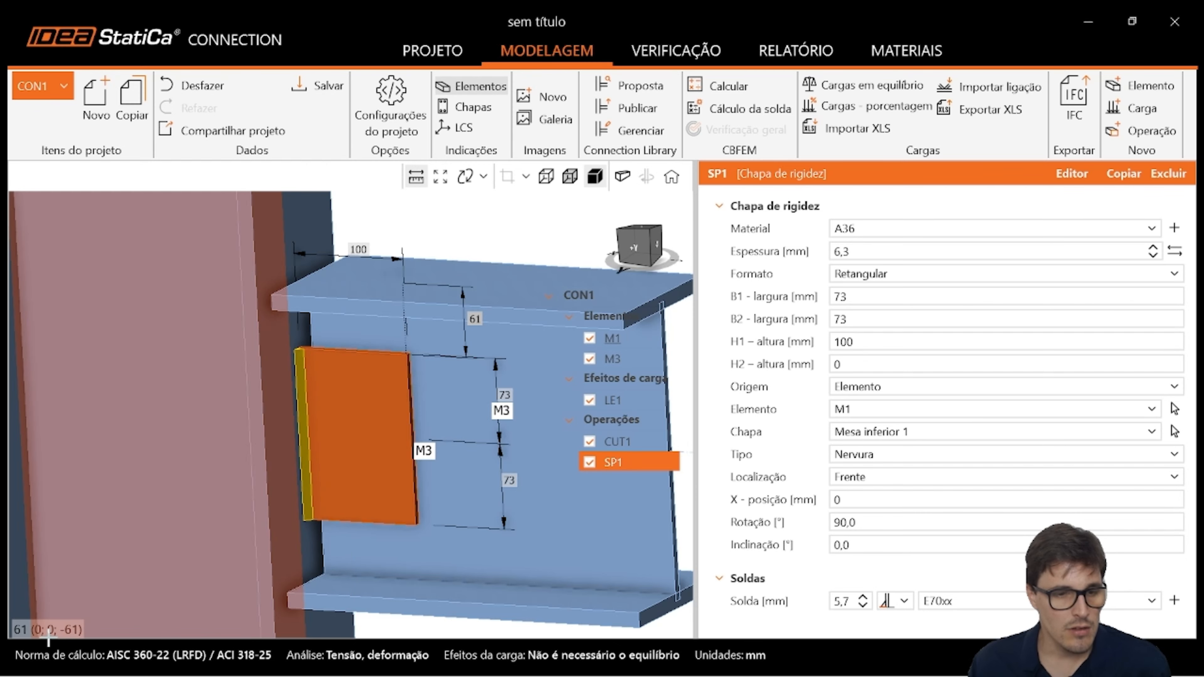
click(633, 251)
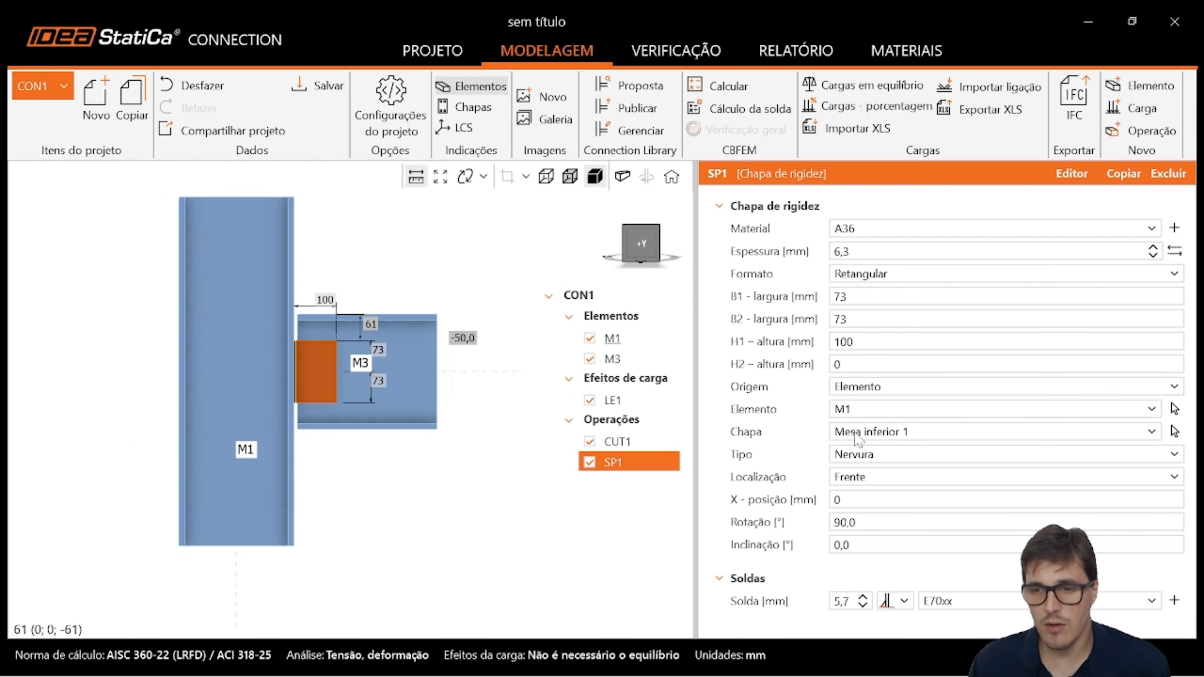
- Set plate SP1's X-posição to 26 mm and measure its offset from the beam's upper flange in transparent and solid display
click(854, 498)
text(26)
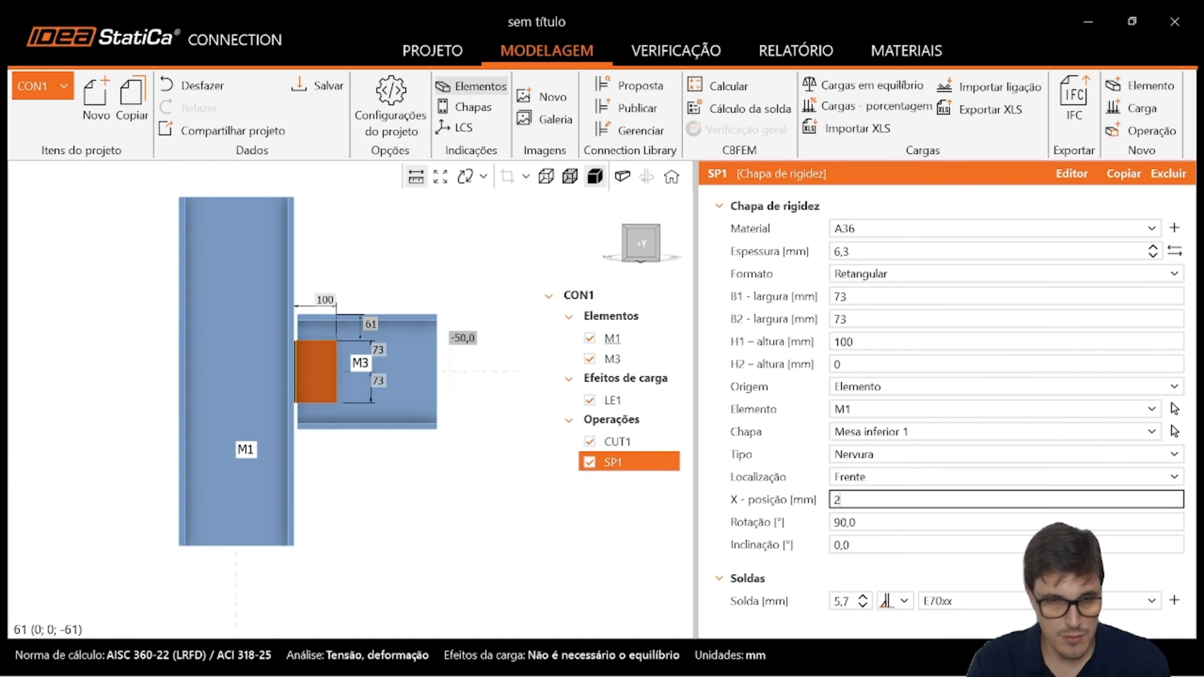
key(Tab)
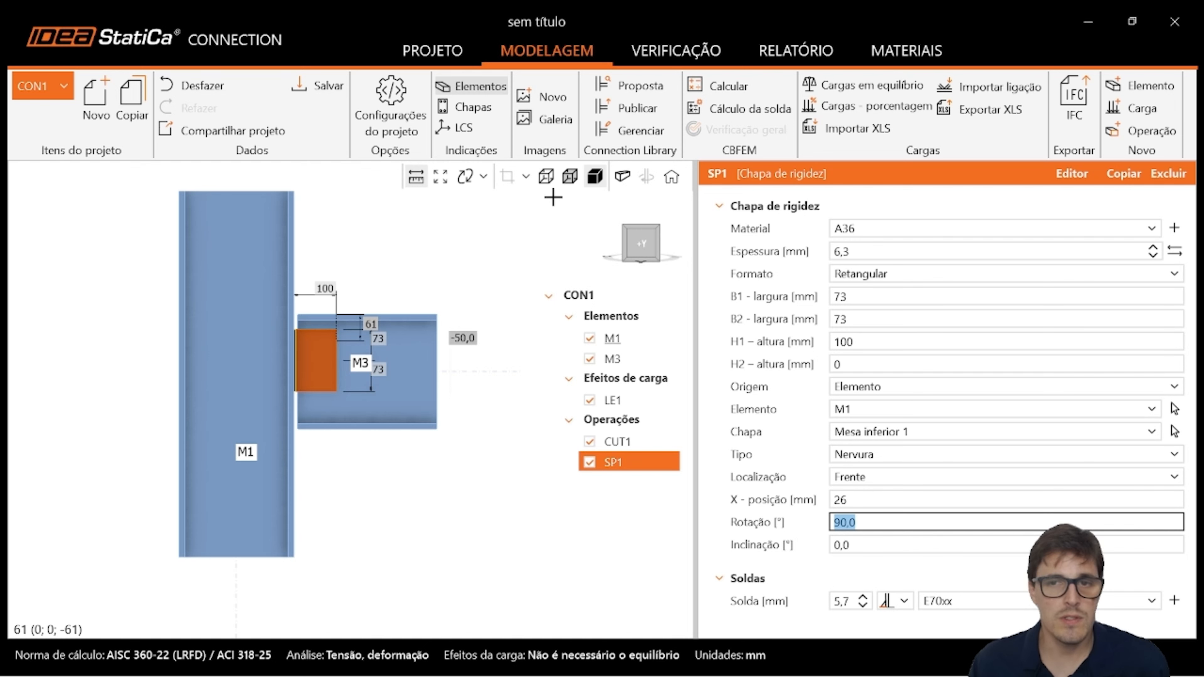
click(569, 176)
scroll(303, 330, up, 4)
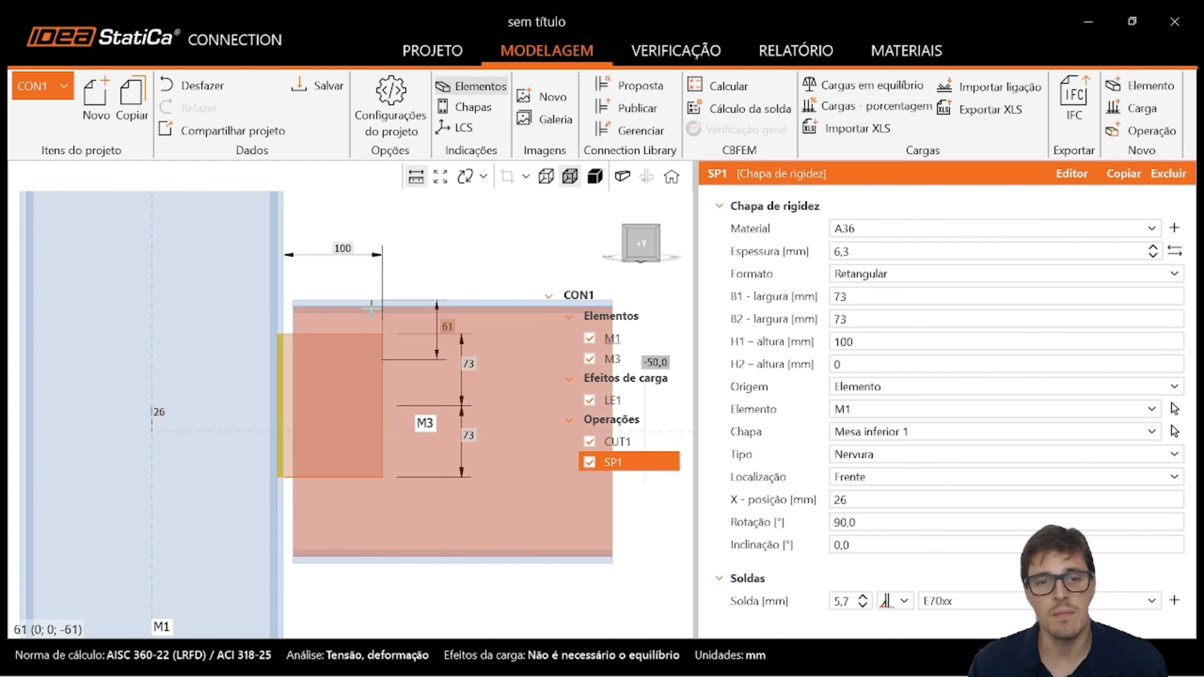
middle_drag(477, 268, 419, 301)
click(595, 178)
scroll(393, 330, up, 5)
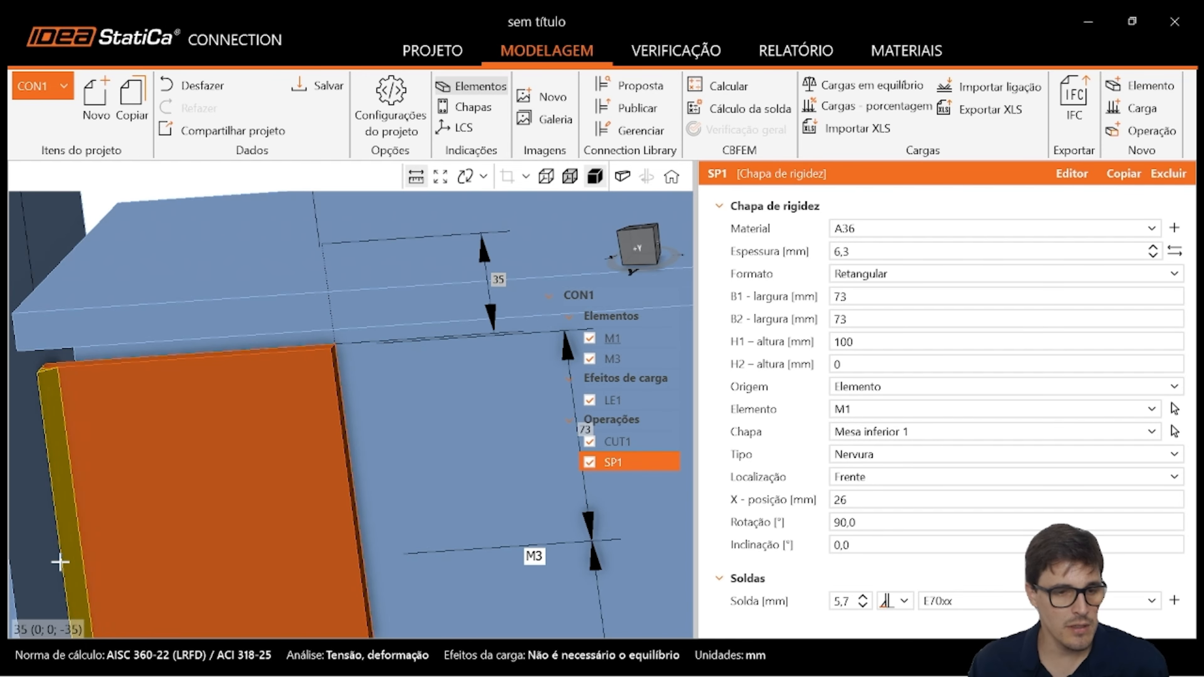
scroll(67, 635, down, 5)
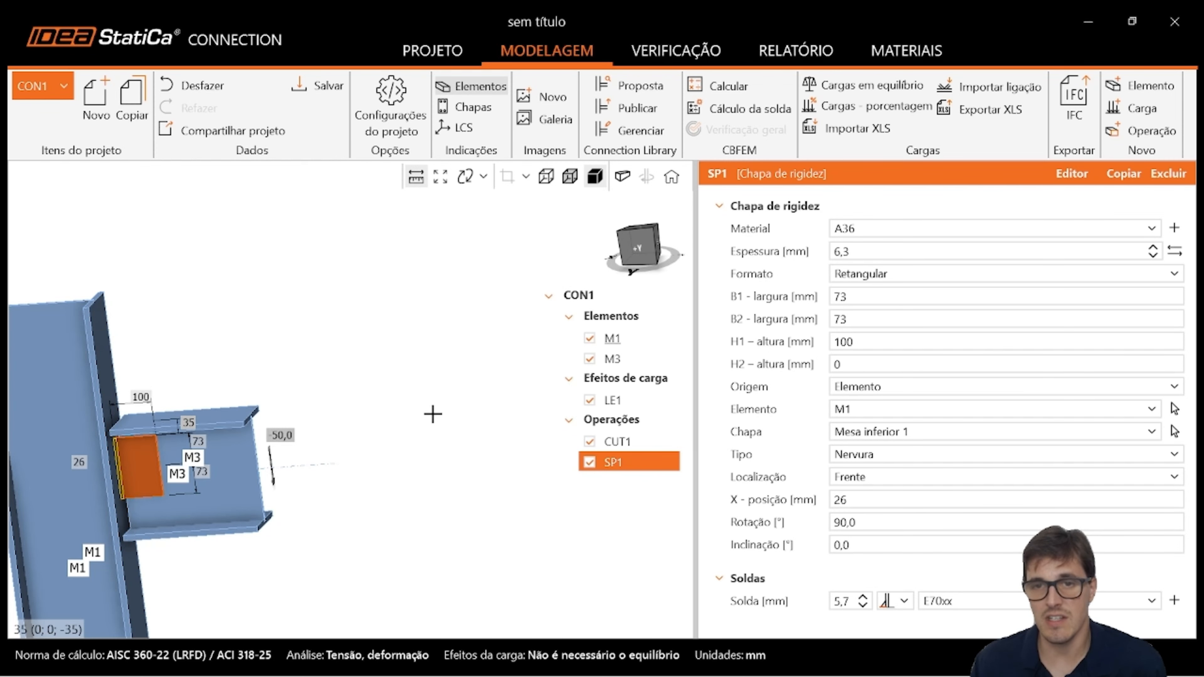
click(644, 249)
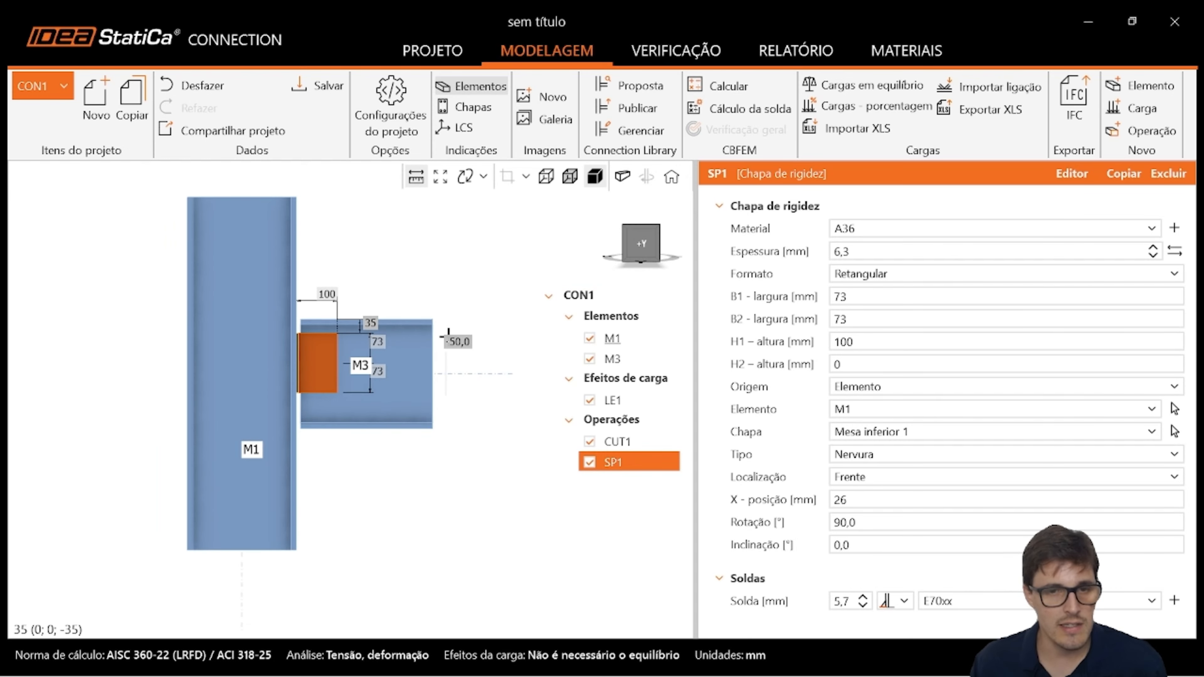
- Set plate SP1's weld size to 6 mm and its type to a double-sided fillet in transparent display
click(569, 176)
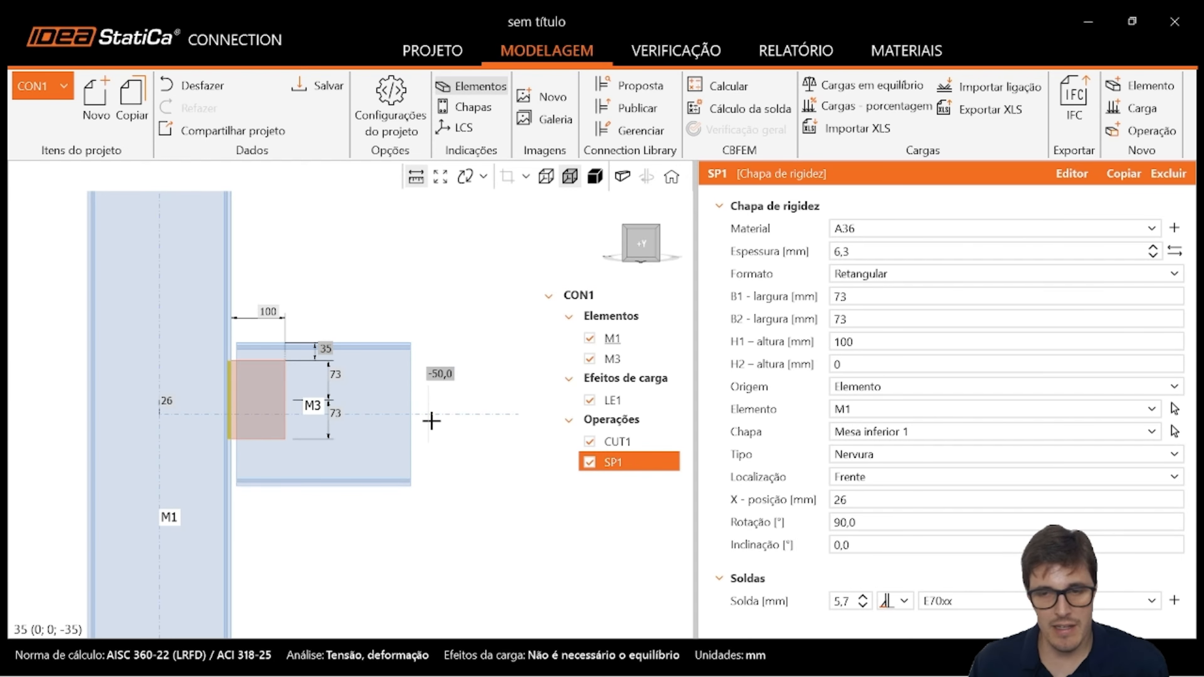
click(839, 603)
text(6)
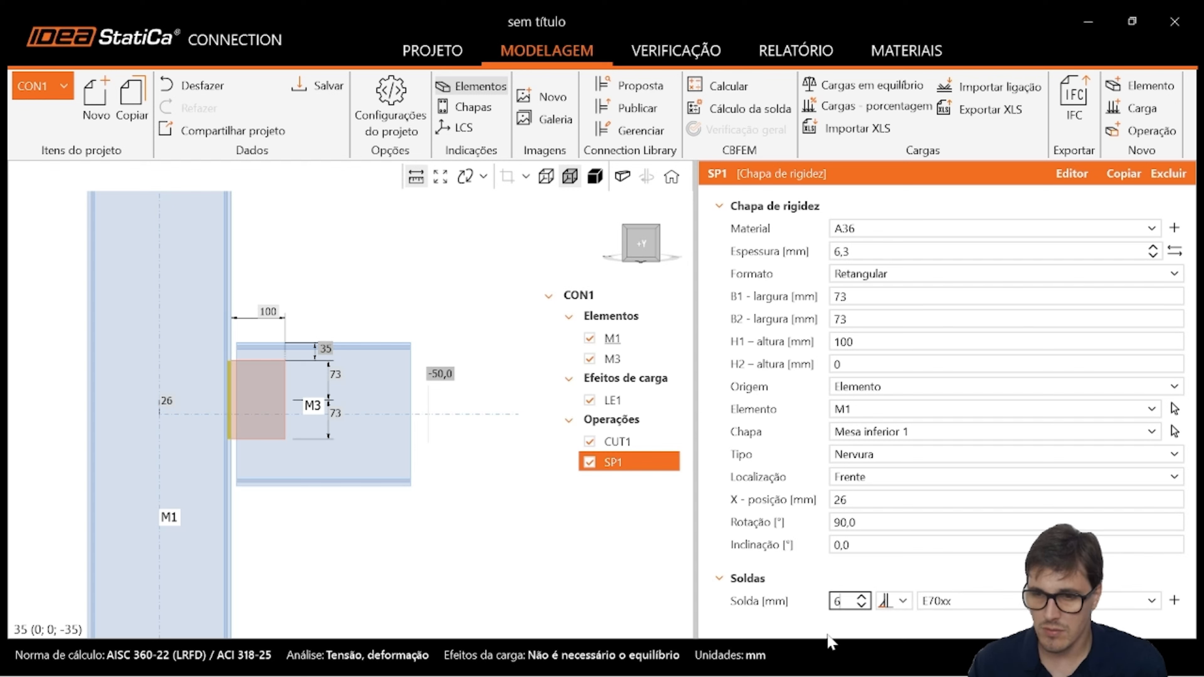
key(Return)
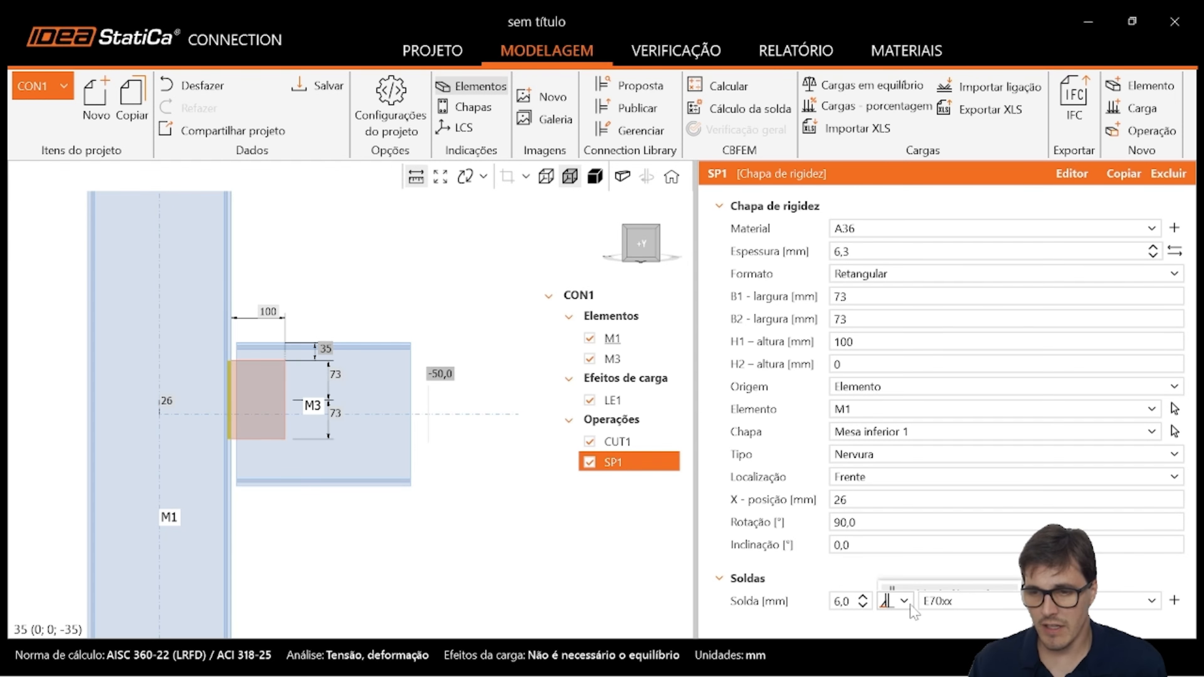
click(898, 601)
click(949, 517)
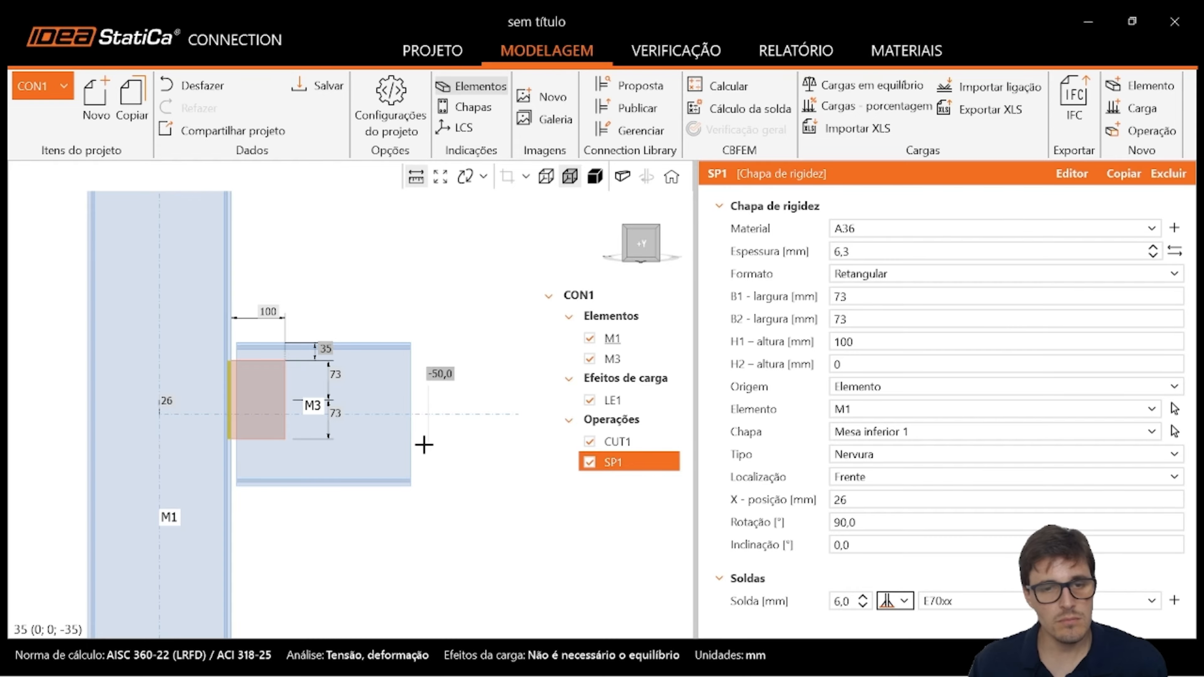
- Compare the welded plate with the manual's LCHS 20-B detail and inspect it in solid display from an angle and the front
key(alt+Tab)
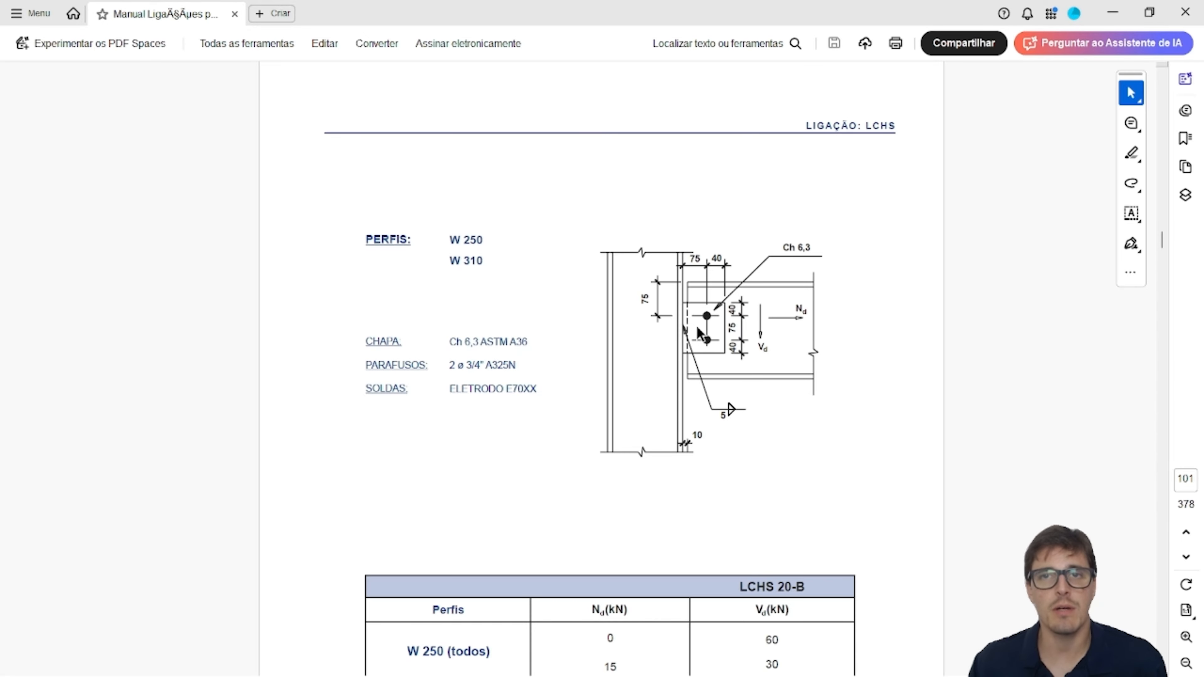
key(alt+Tab)
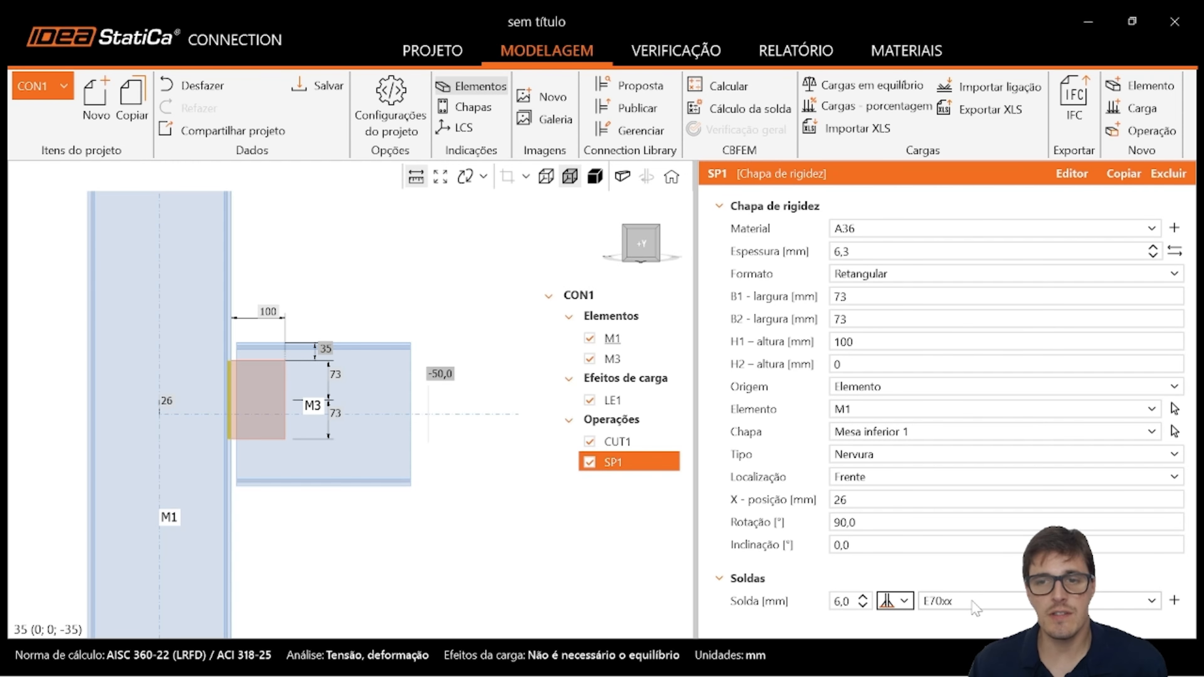
click(595, 177)
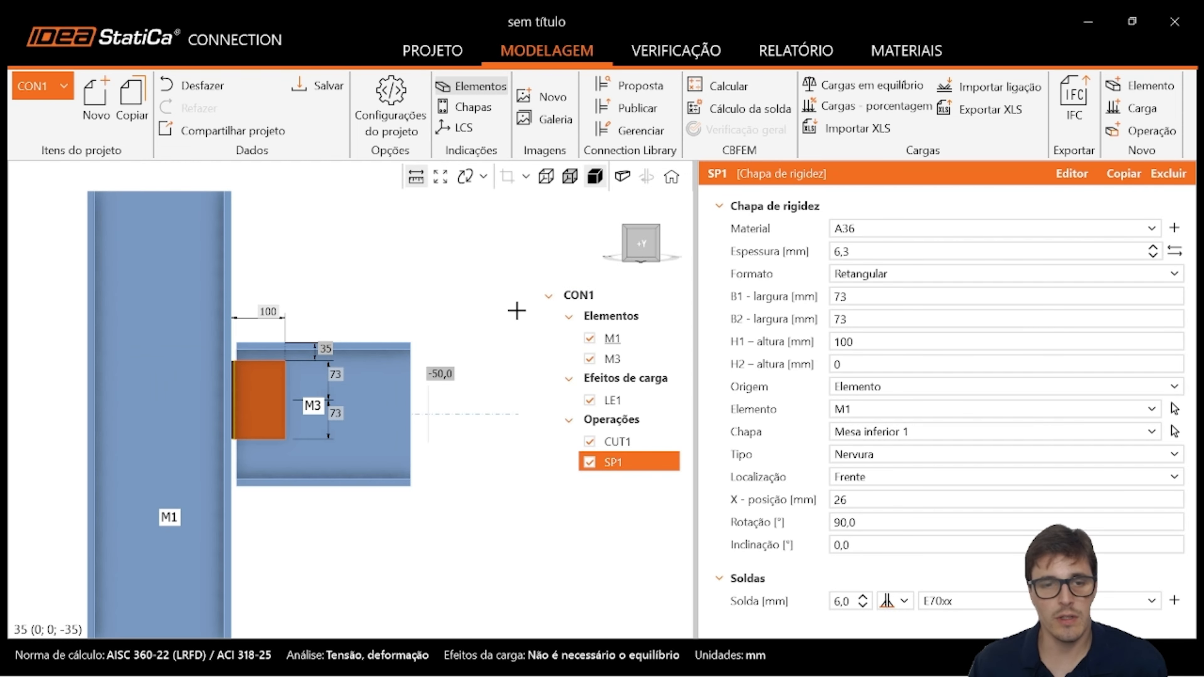
right_drag(384, 428, 371, 457)
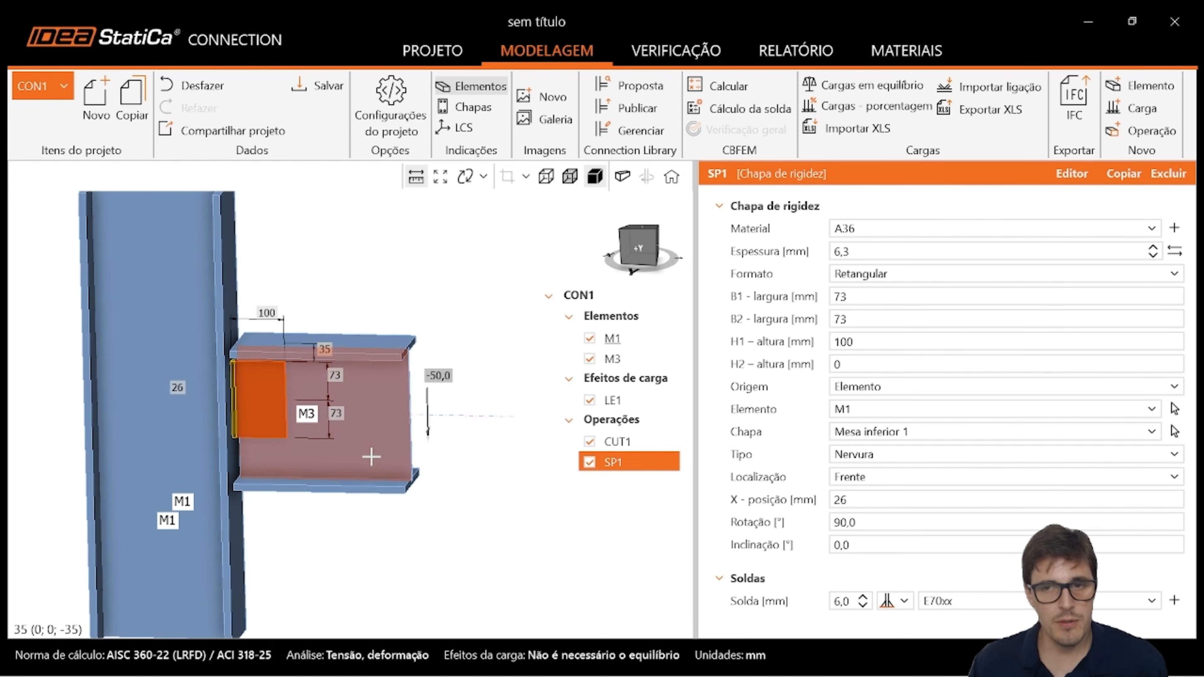
click(637, 247)
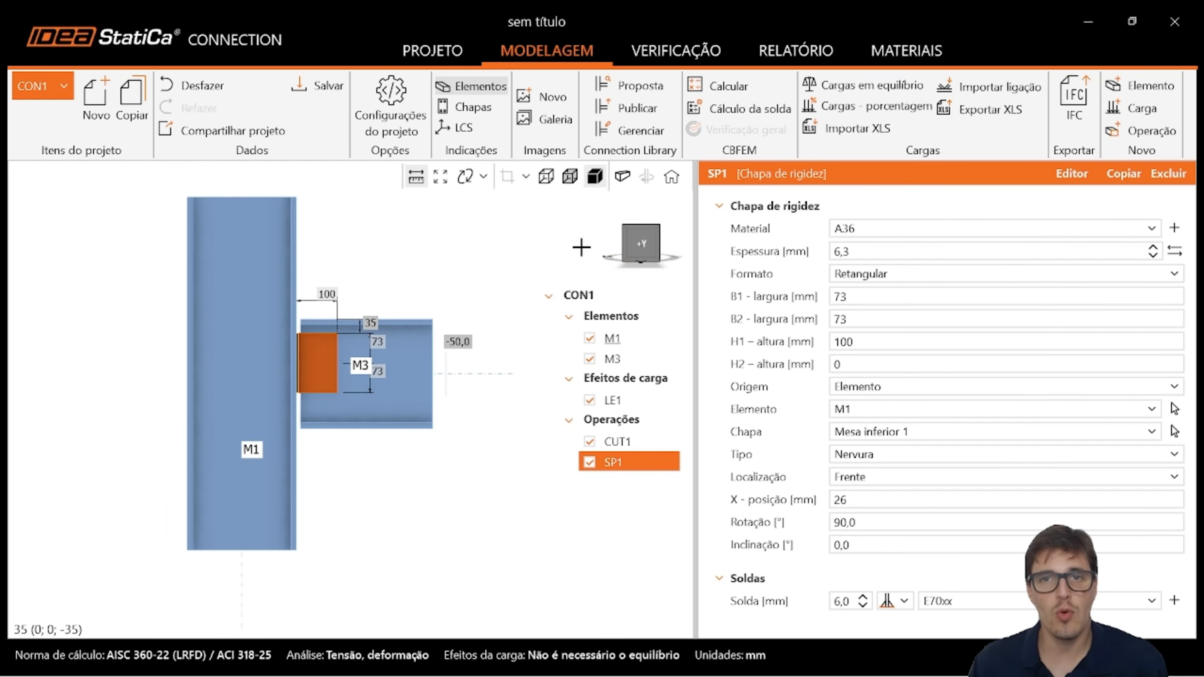
- Add a fastener grid operation for plate SP1, keeping Parafusos as the fastener type
click(1130, 134)
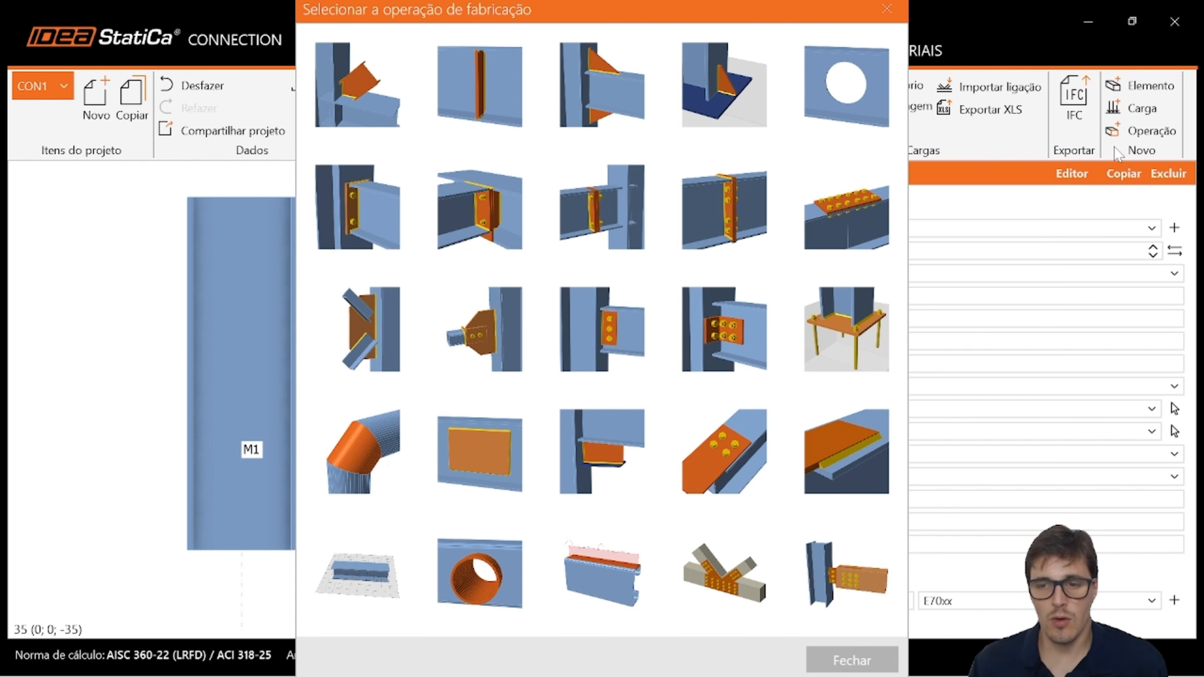
click(724, 471)
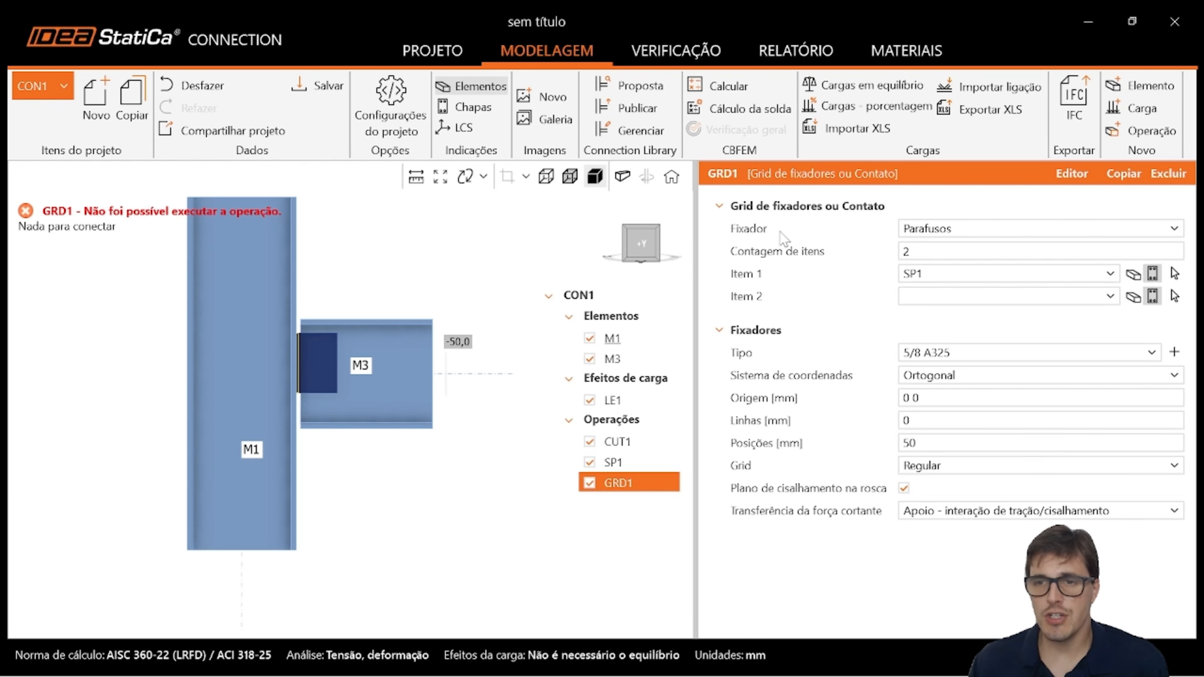
click(971, 233)
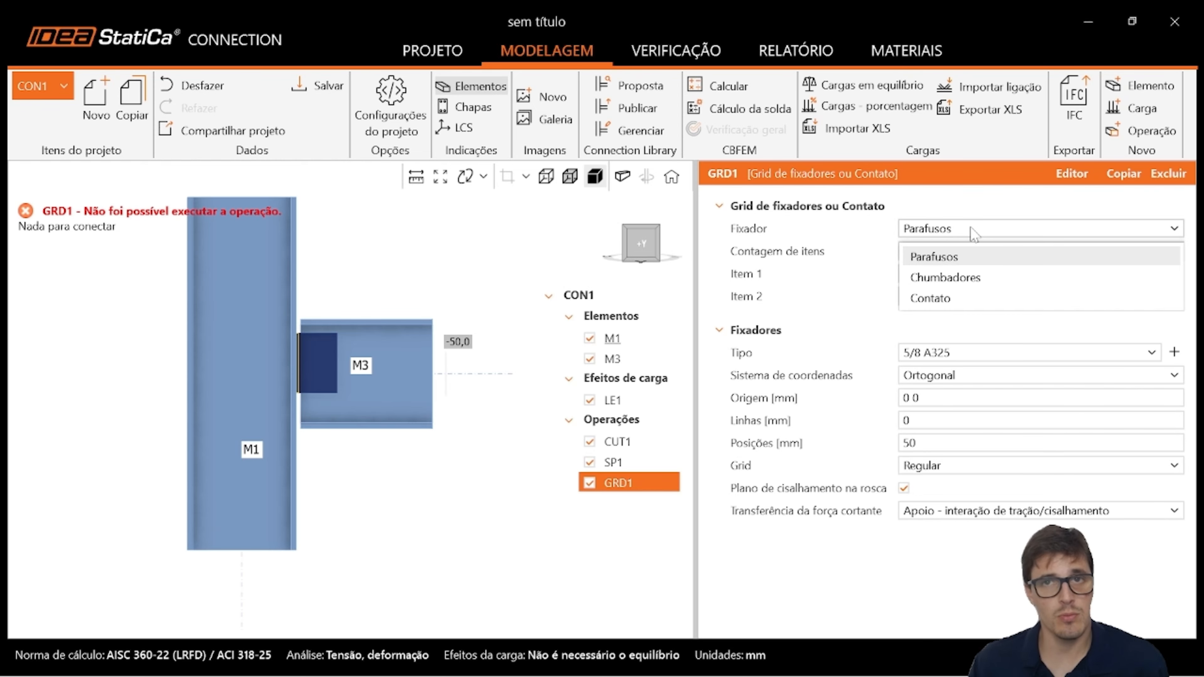
click(972, 232)
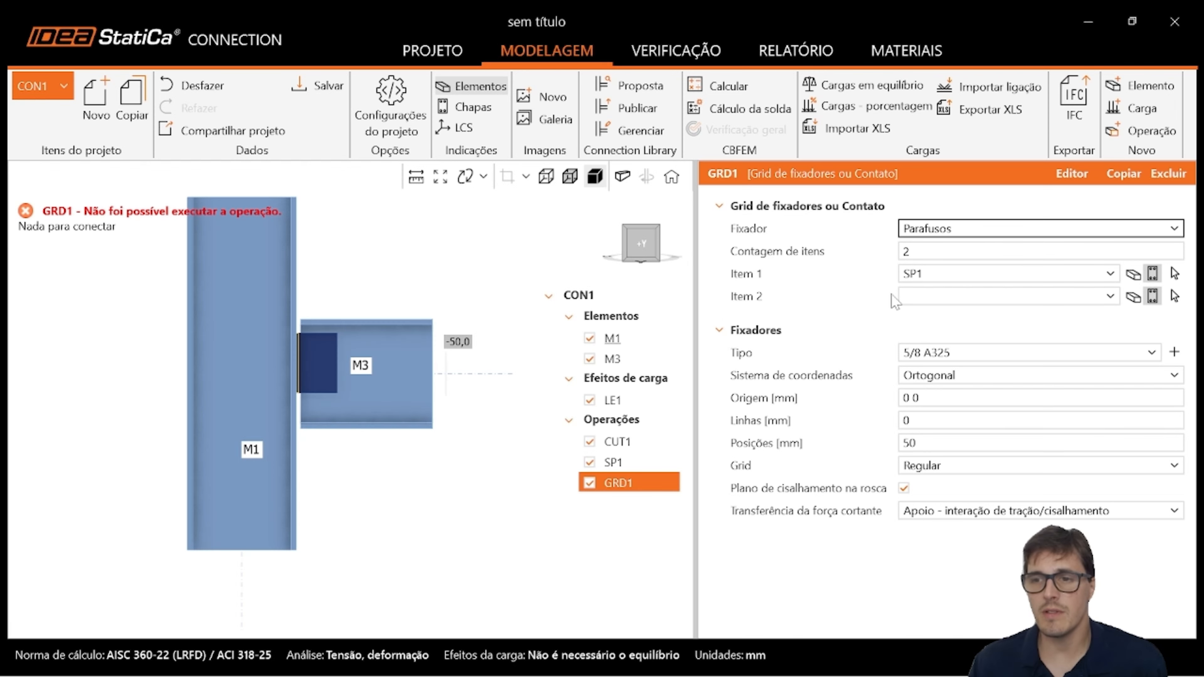
- Display the model transparent and assign the beam web M3 | Alma 1 as Item 2 of bolt grid GRD1
click(570, 176)
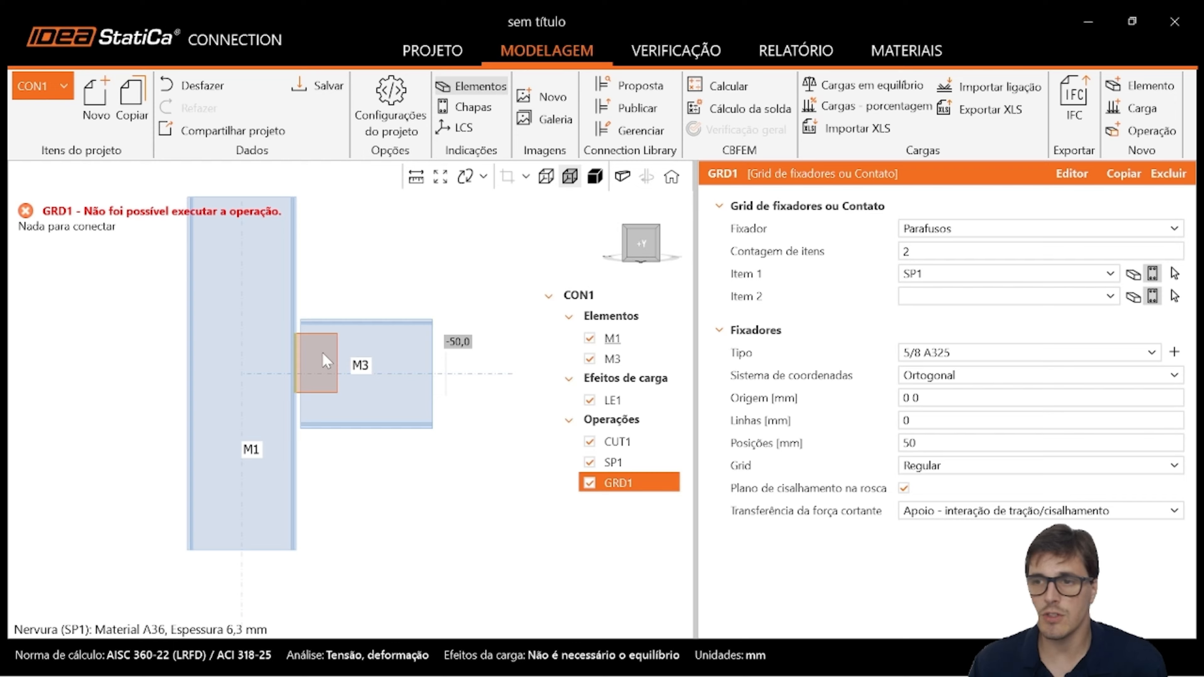
click(1132, 296)
click(1095, 304)
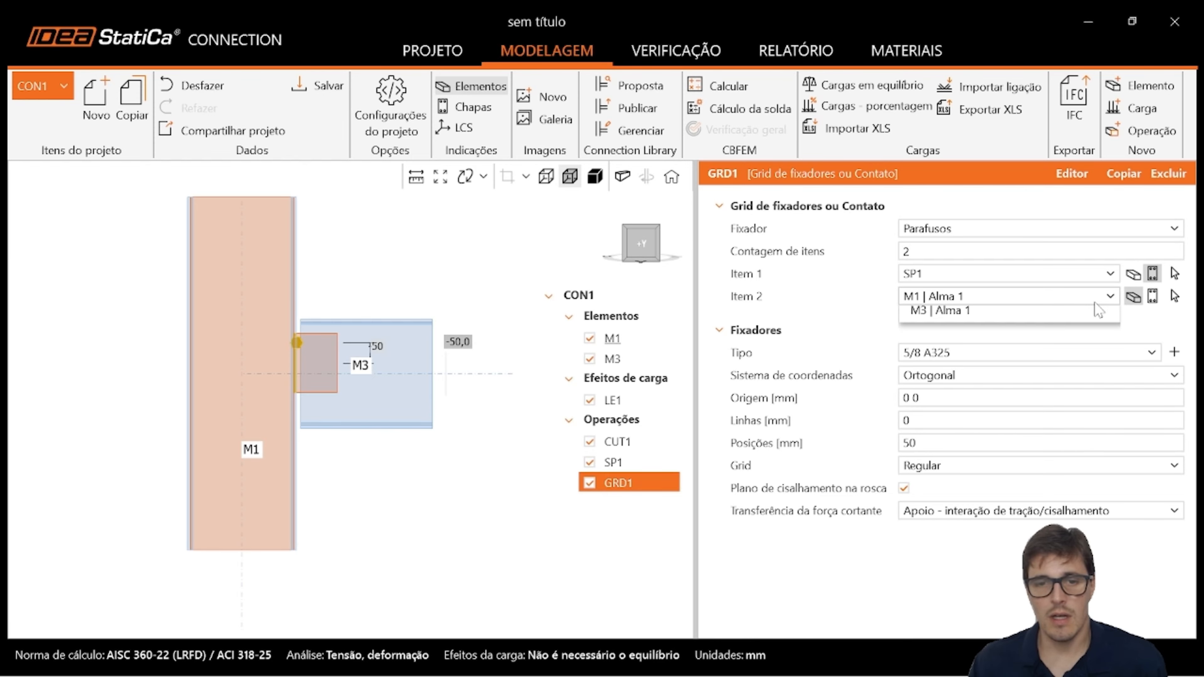
click(1038, 349)
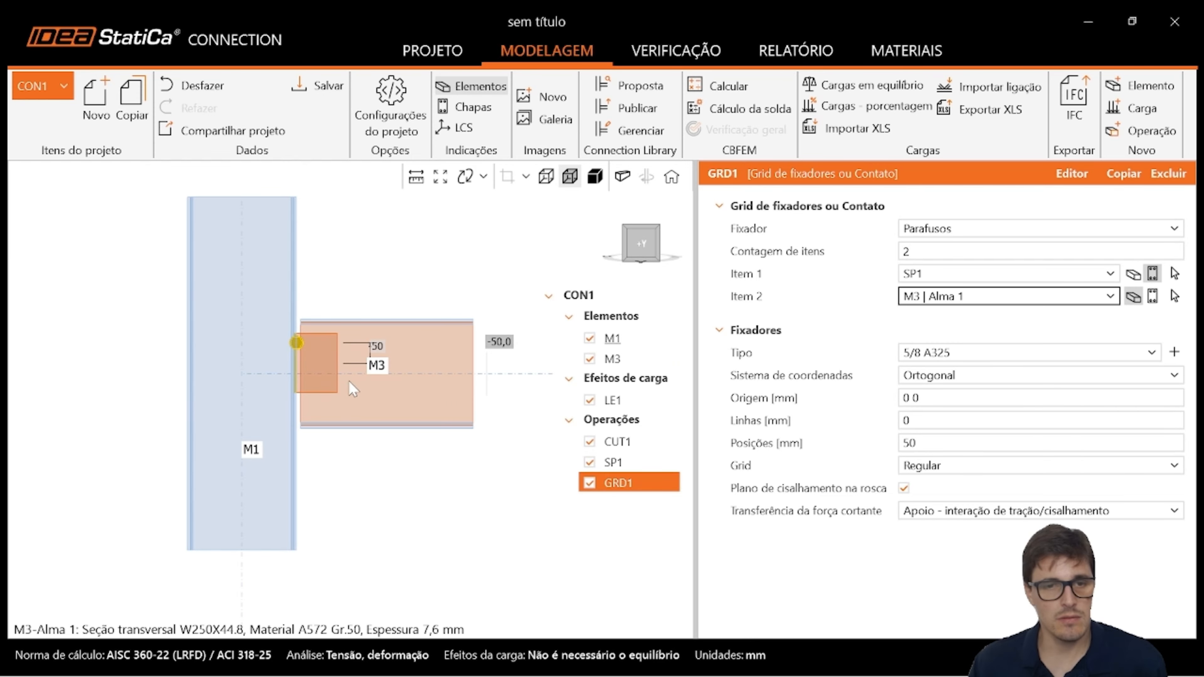
- Check the bolt spacing in the PDF manual's LCHS 20-B detail and set bolt grid GRD1's Linhas to 75 mm
scroll(349, 381, up, 4)
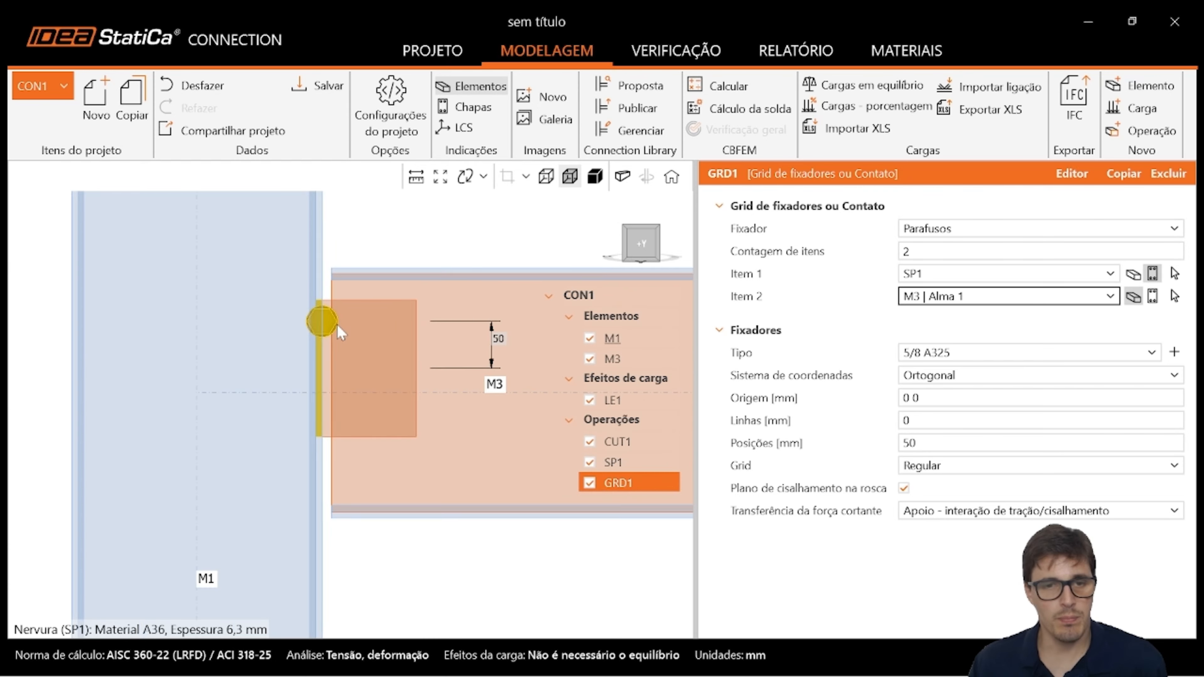
scroll(340, 332, up, 1)
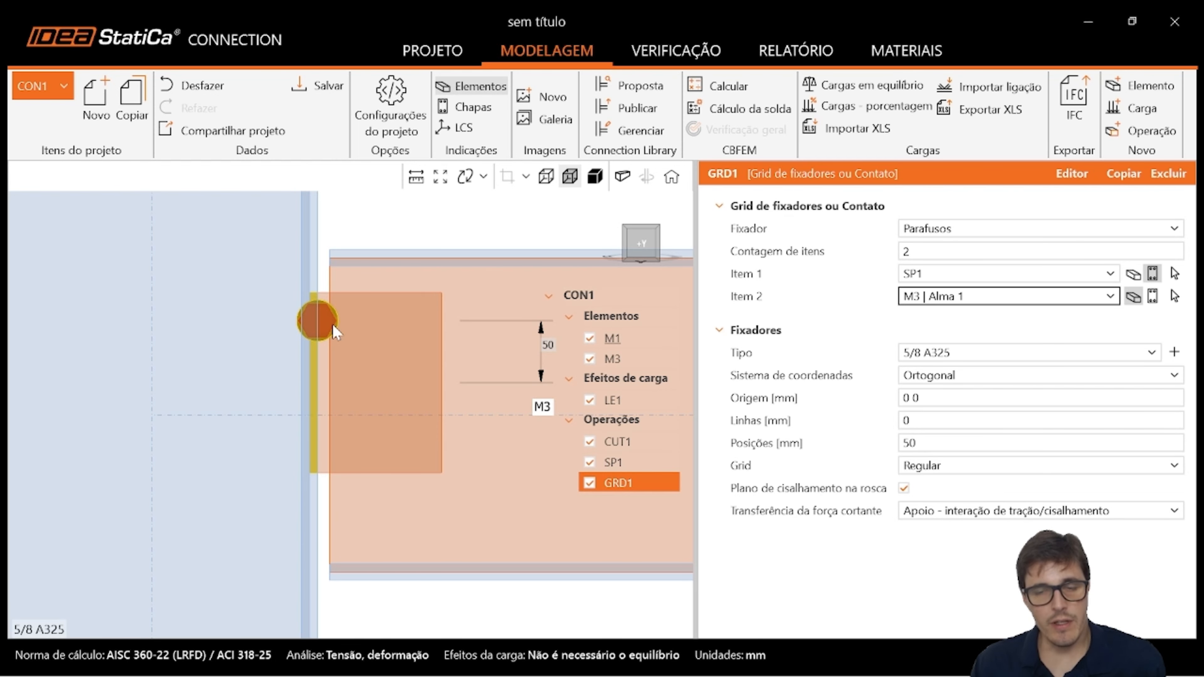
key(alt+Tab)
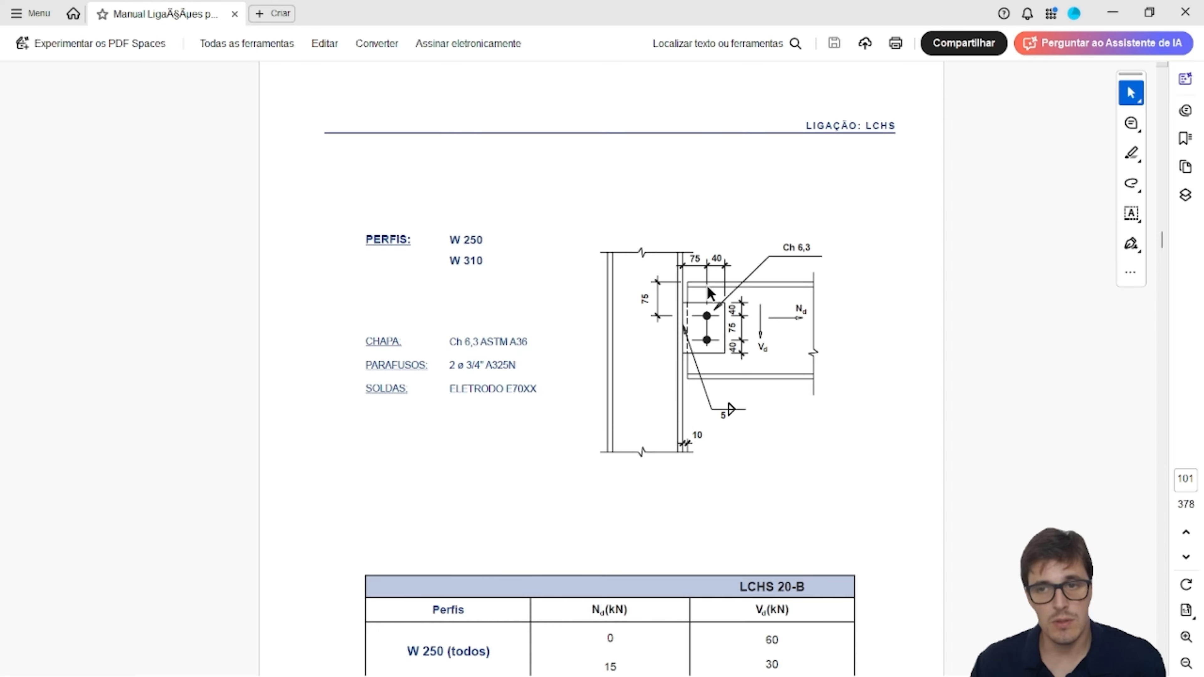
key(alt+Tab)
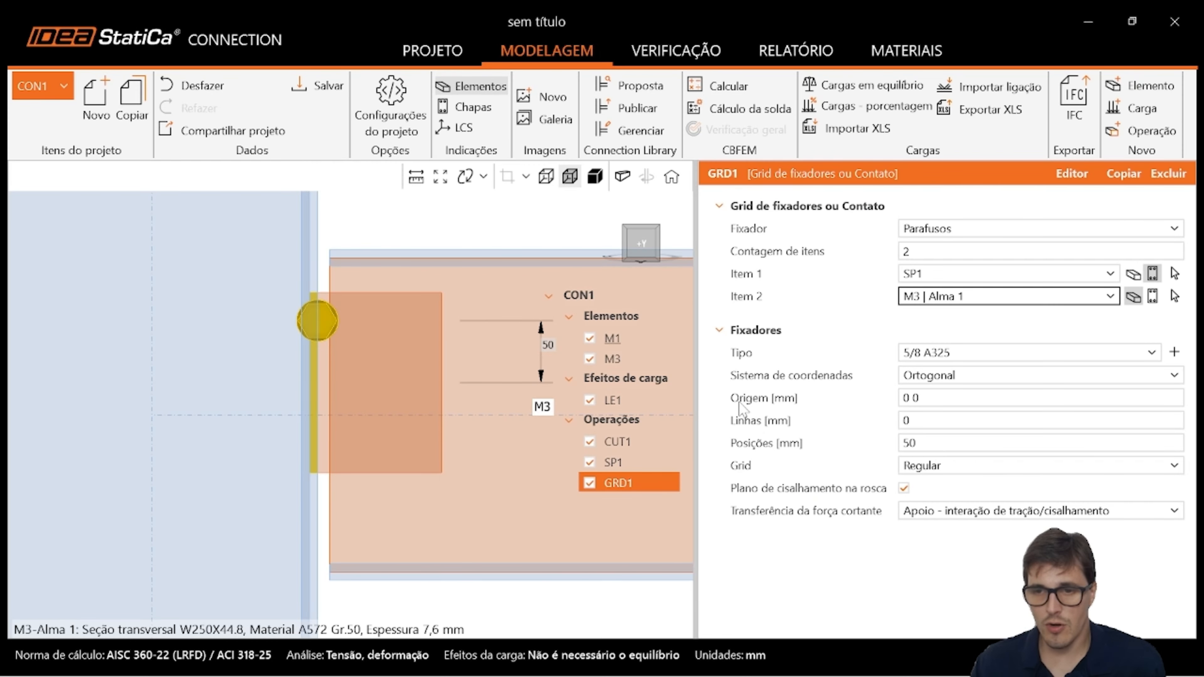
click(905, 420)
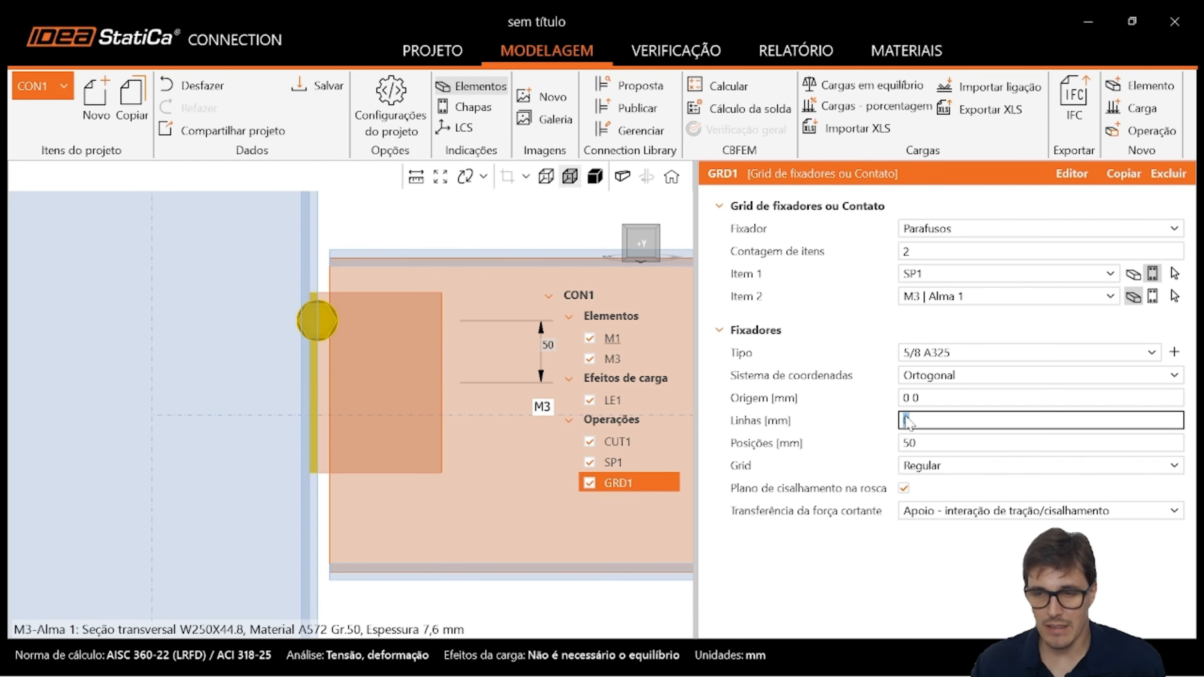
text(75)
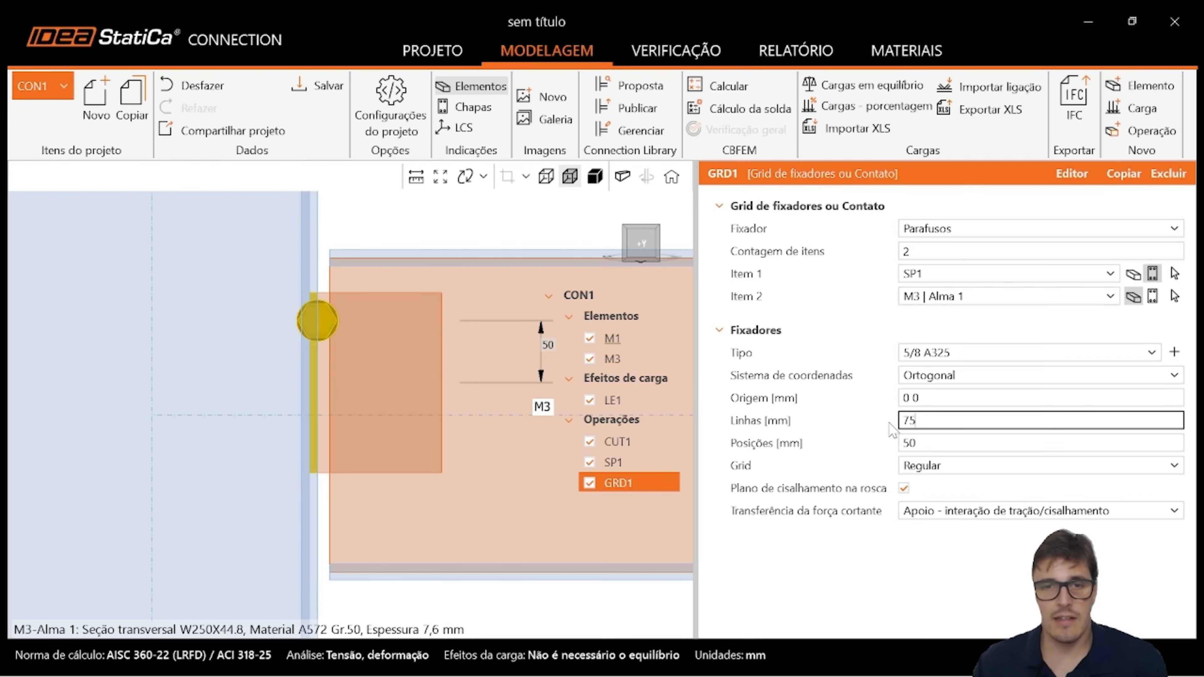
key(Tab)
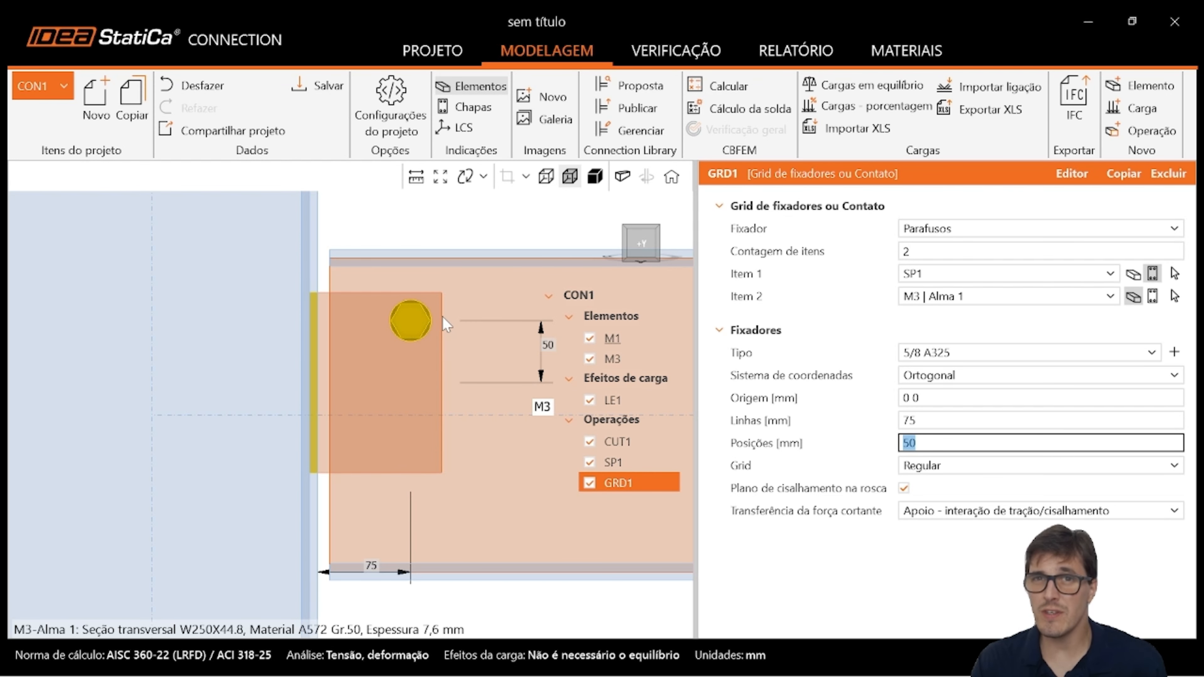
key(alt+Tab)
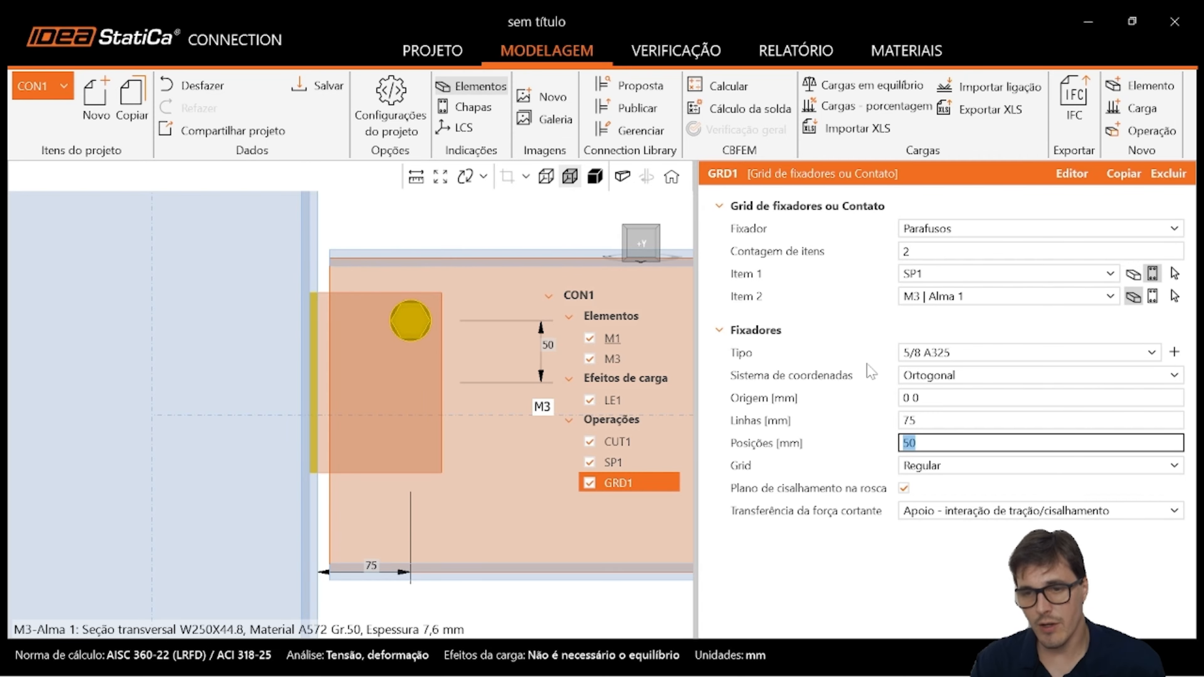
- Set bolt grid GRD1's Posições to 37,5; -37,5 mm and check the hole spacing in the dimensioned drawing of rib SP1
text(37,)
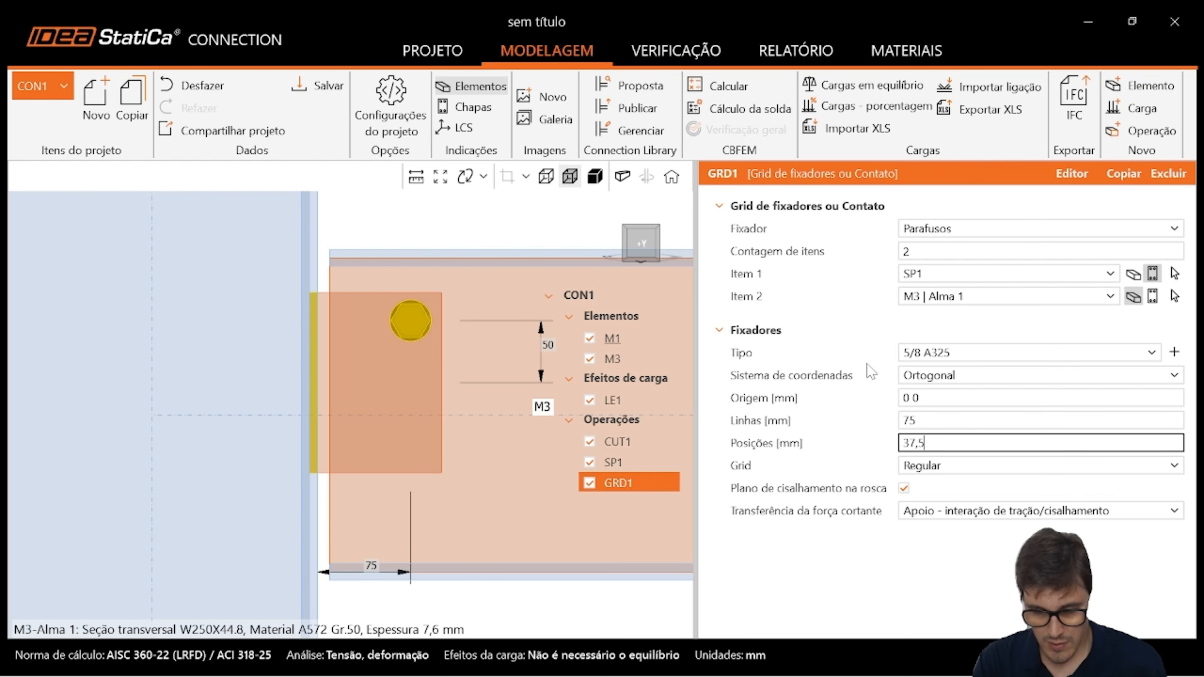
text(5; -37,5)
key(Tab)
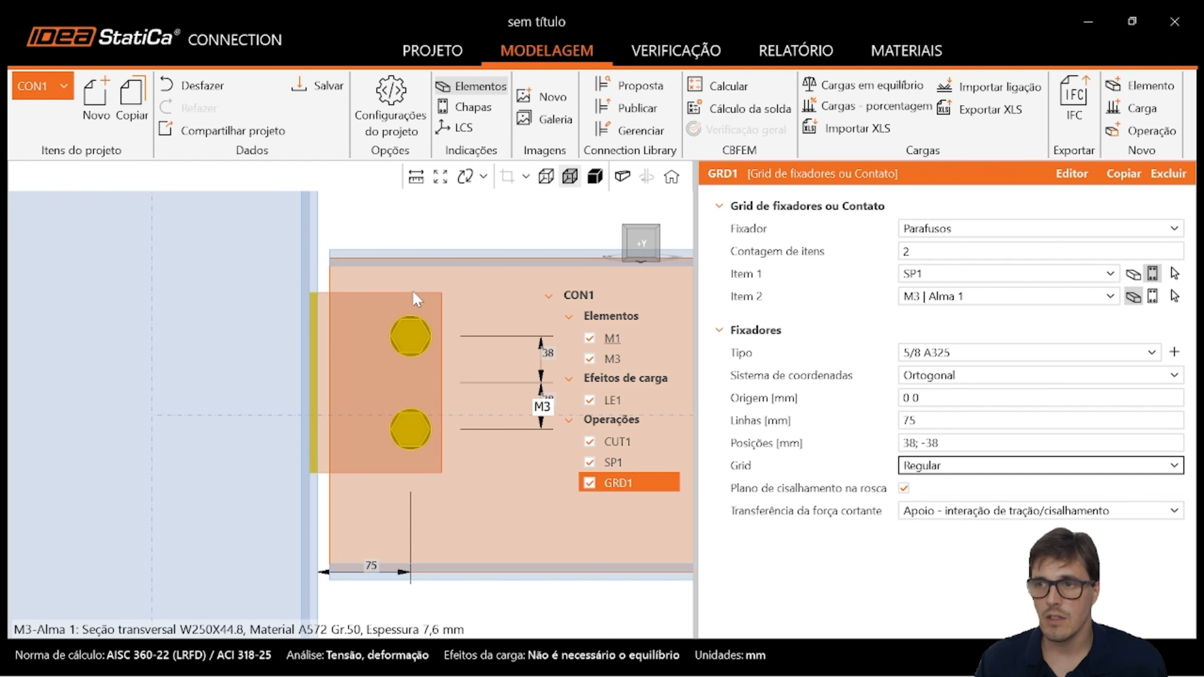
click(1074, 176)
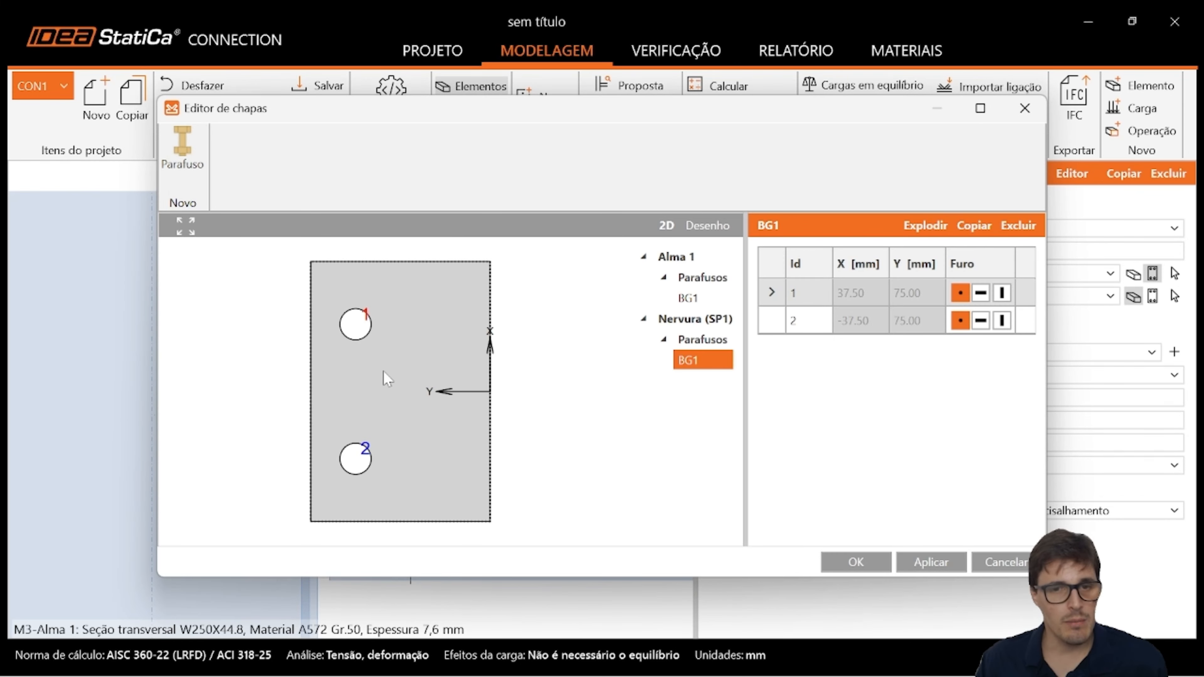
click(722, 226)
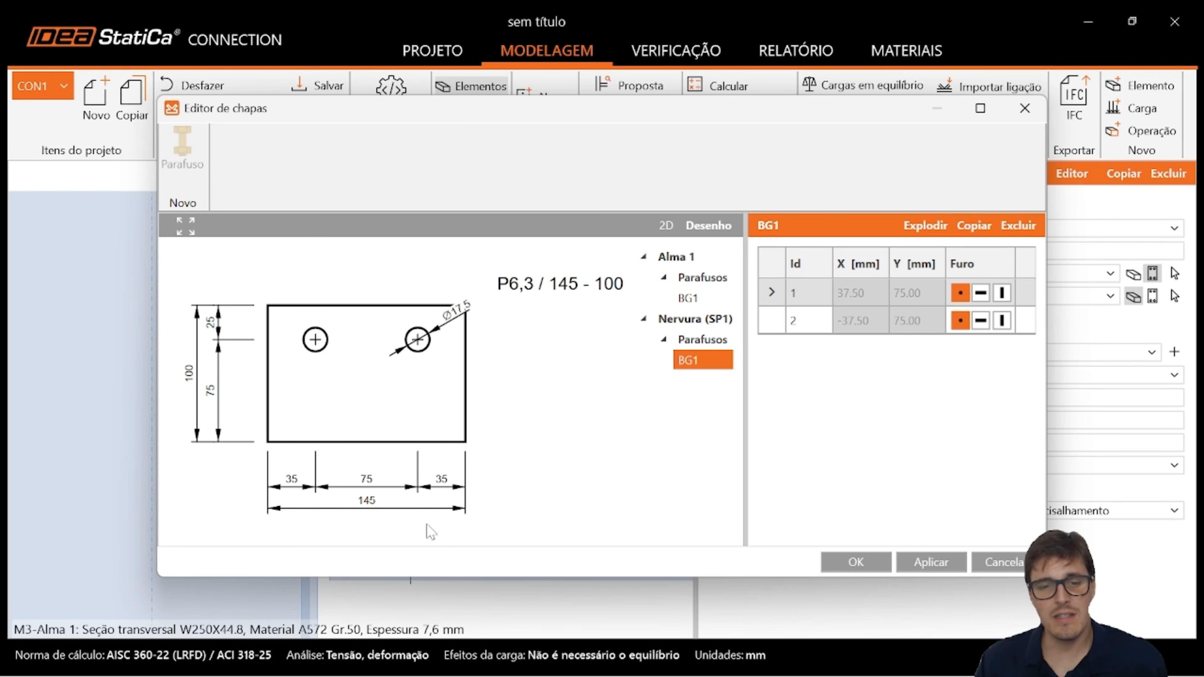
click(998, 560)
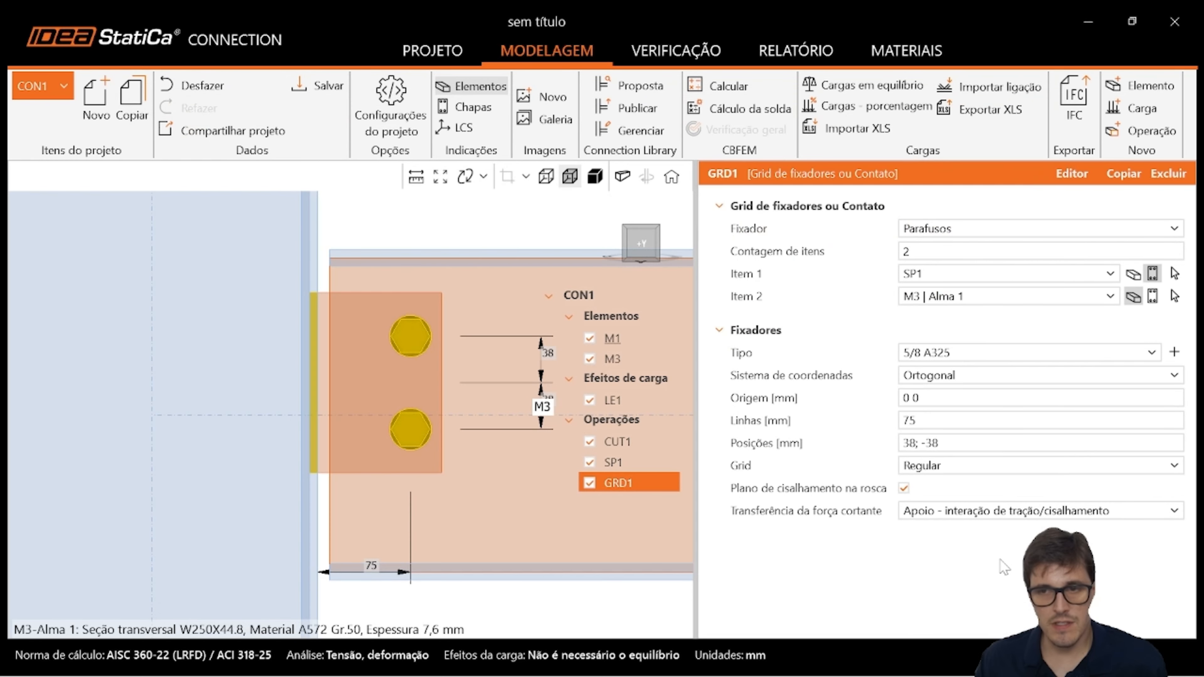
- Set stiffening plate SP1's B1 and B2 widths to 77,5 mm and recheck its edge distances in the plate editor's drawing
click(635, 462)
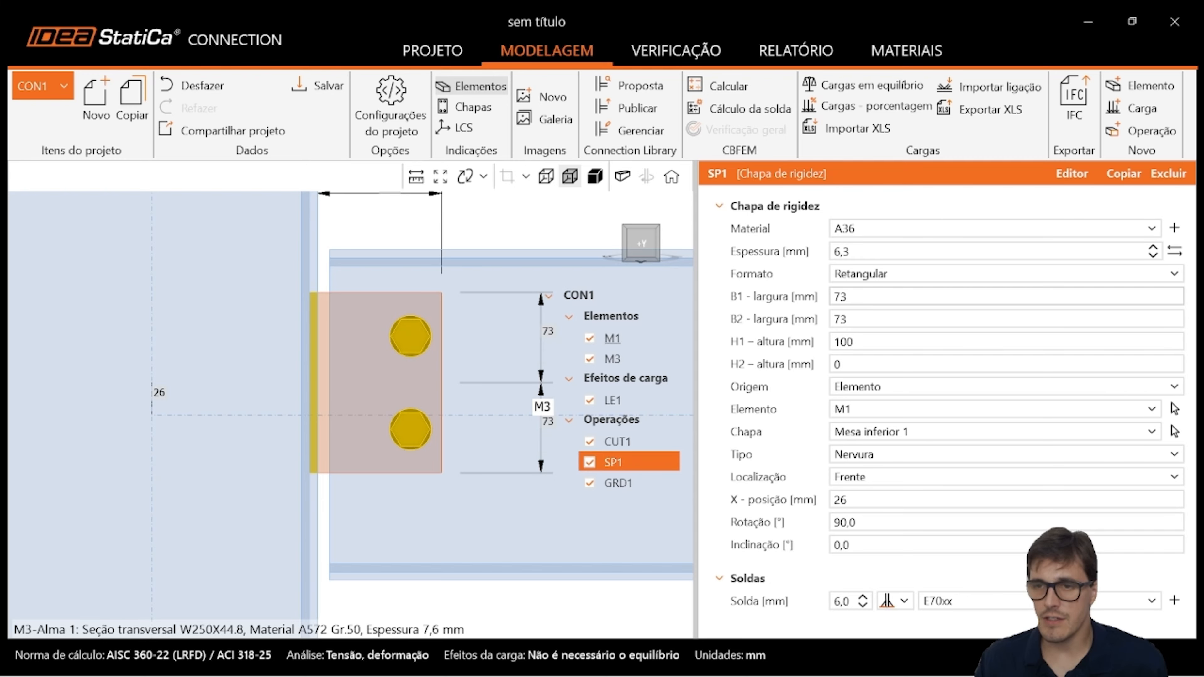
click(877, 297)
click(877, 296)
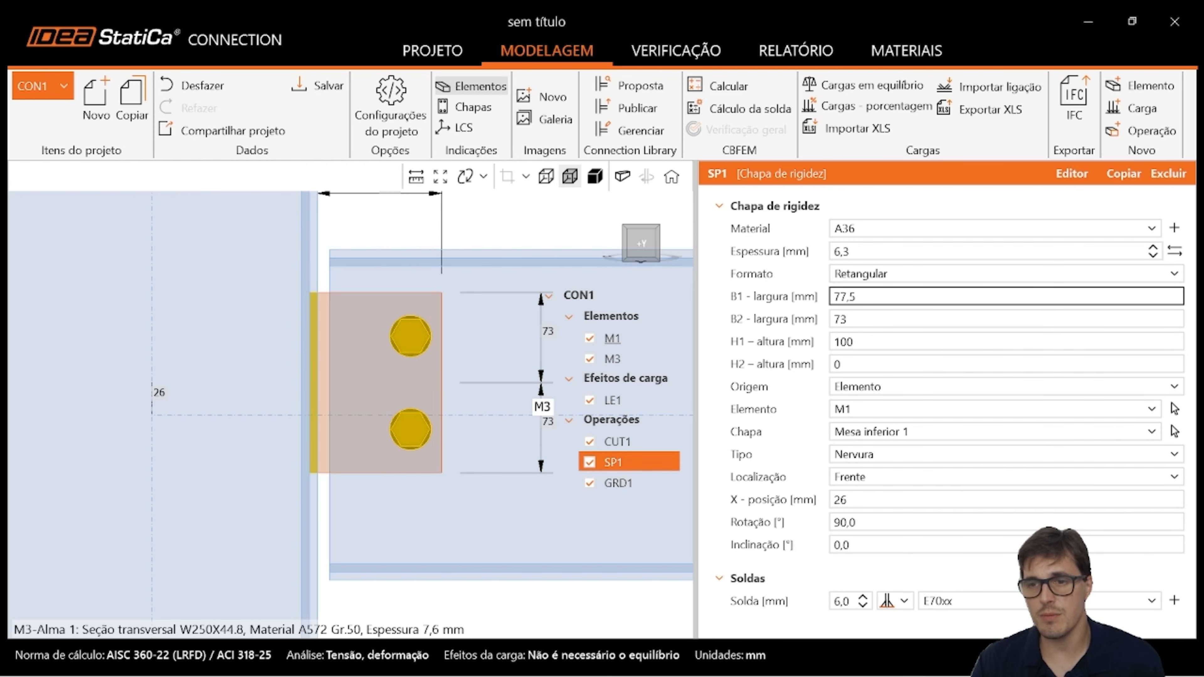
key(Tab)
text(72,5)
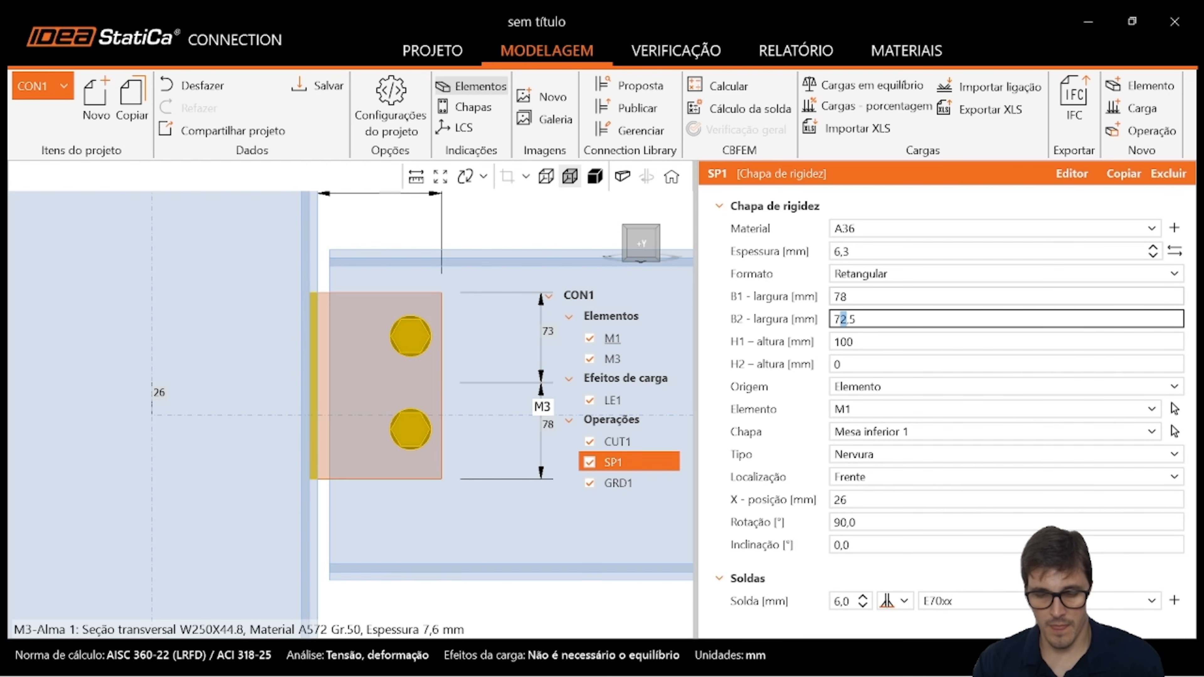
text(8)
key(Tab)
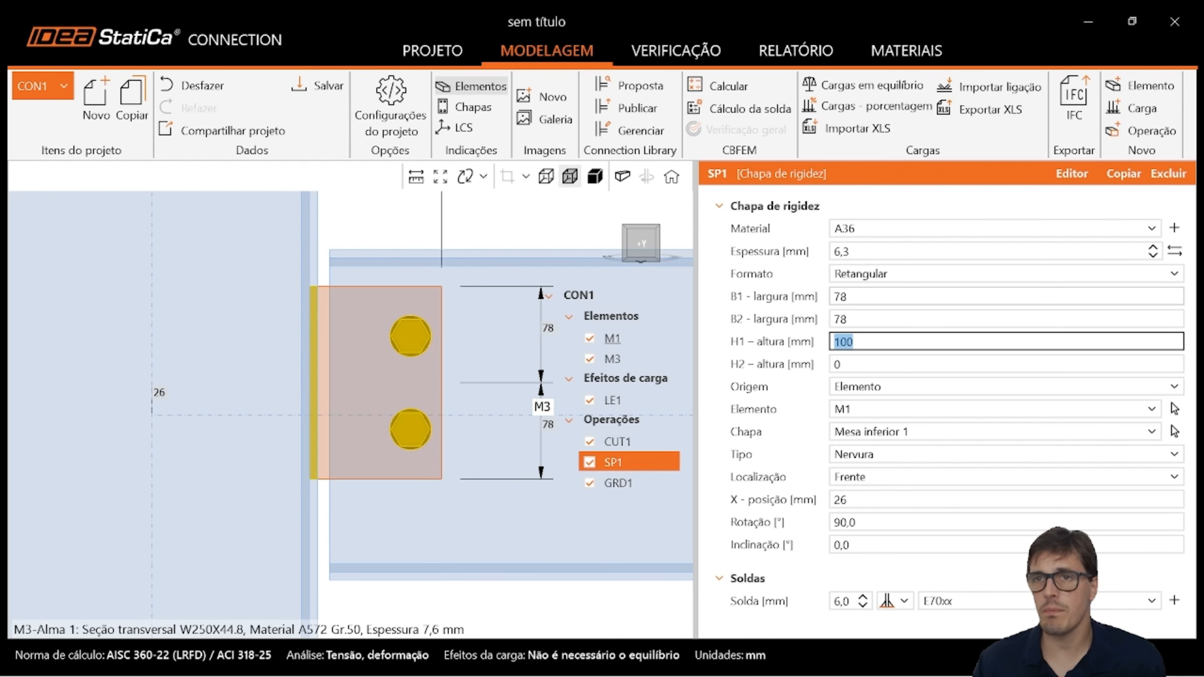
click(616, 483)
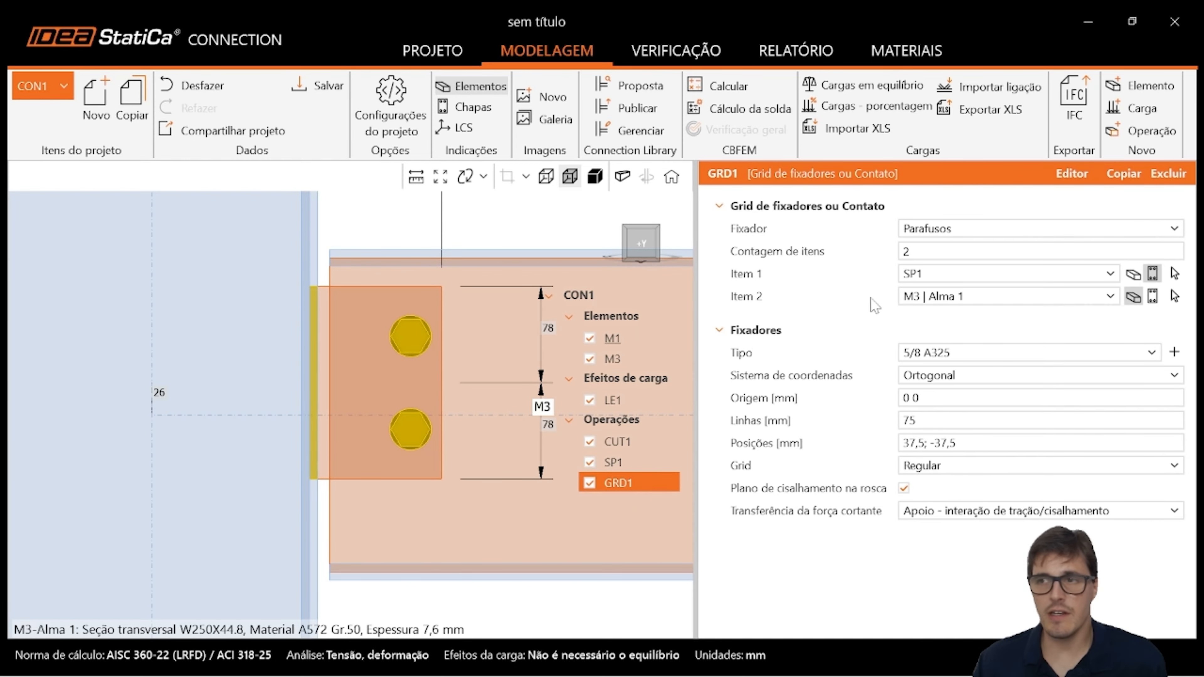
click(1071, 174)
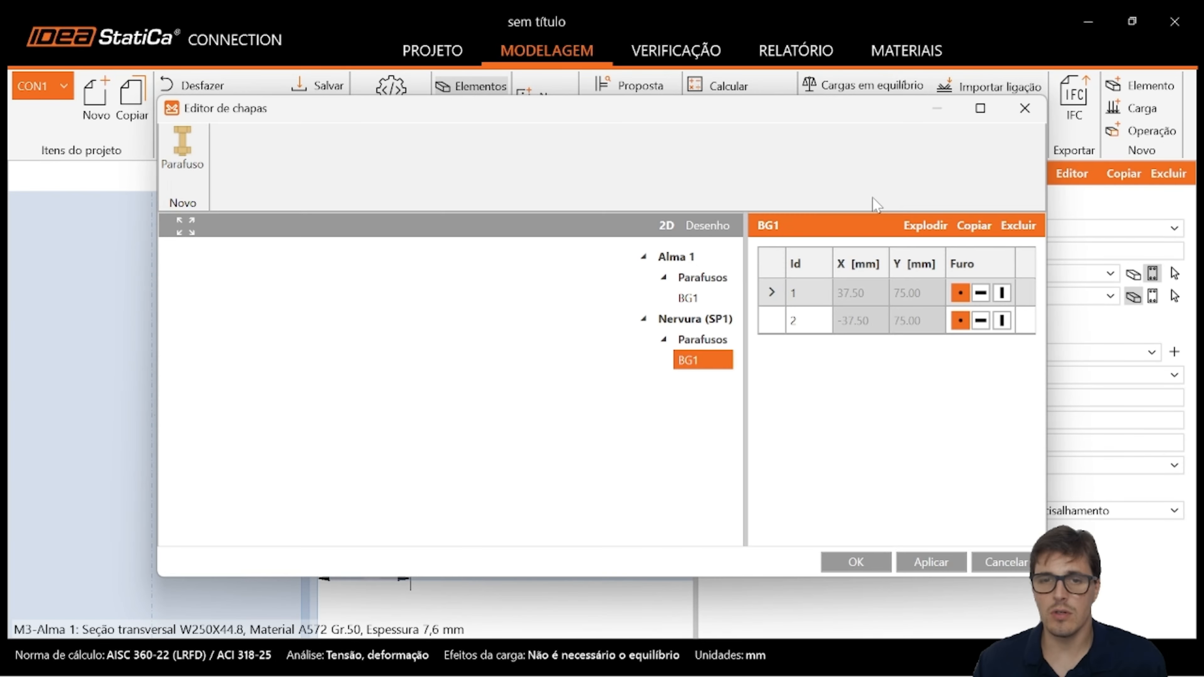
click(727, 232)
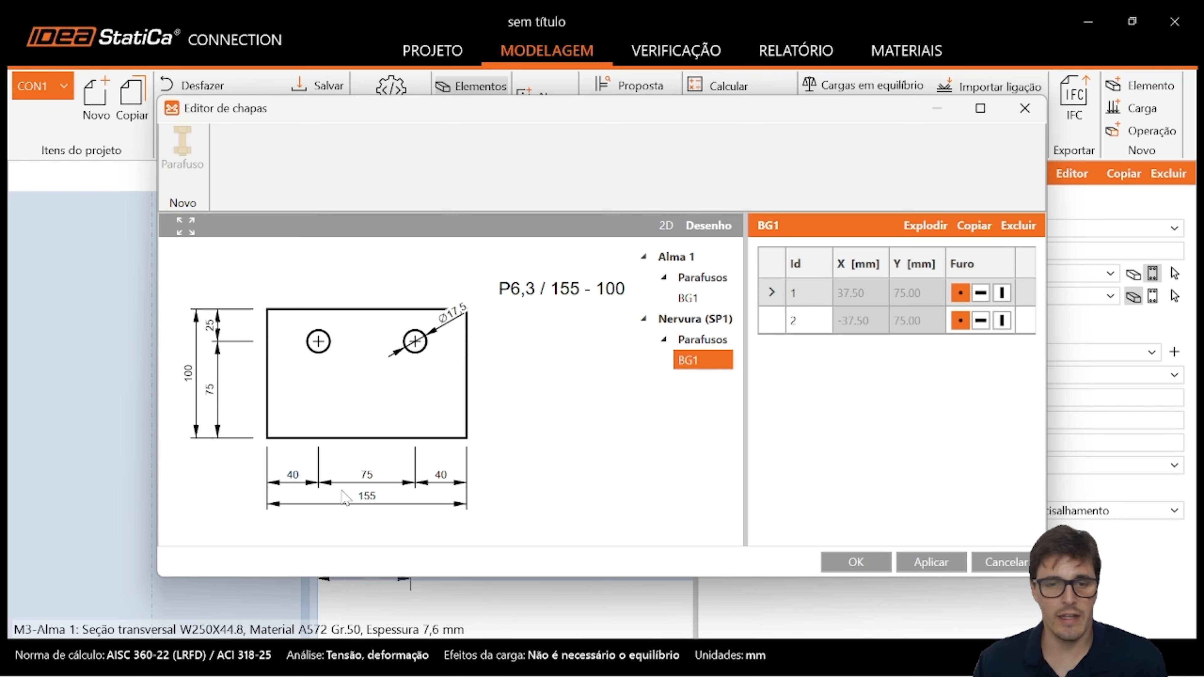
click(1002, 567)
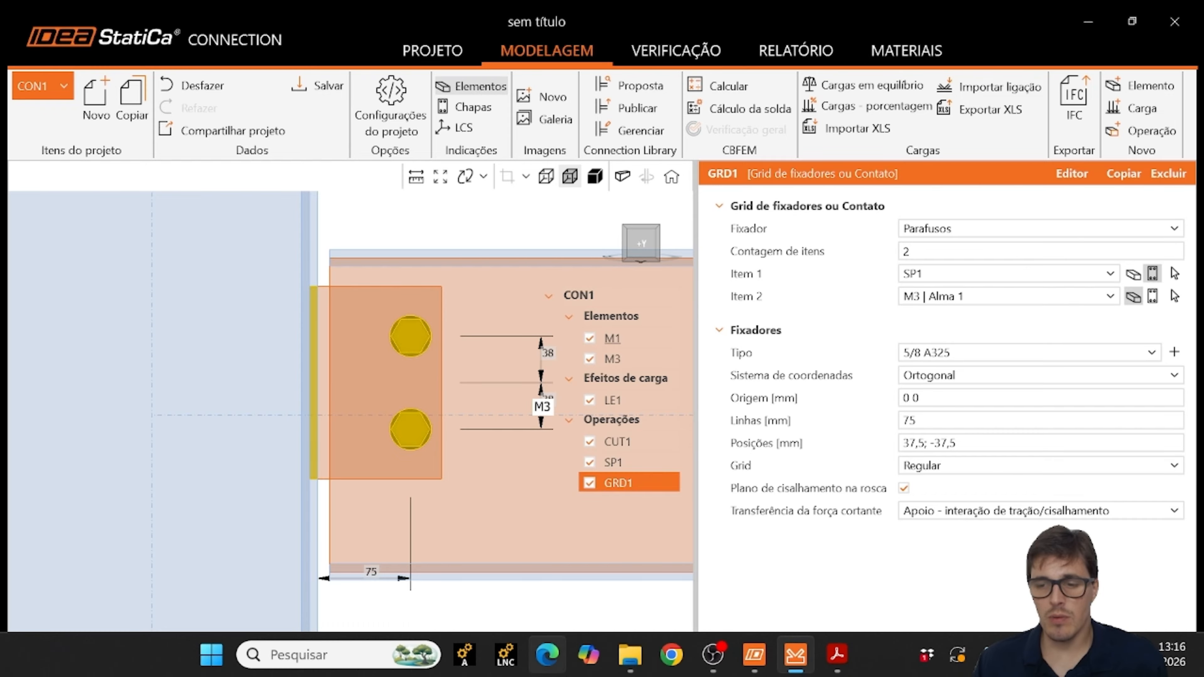
- Check the plate dimensions in the PDF manual, set plate SP1's H1 height to 115 mm and view the connection in solid display
click(785, 498)
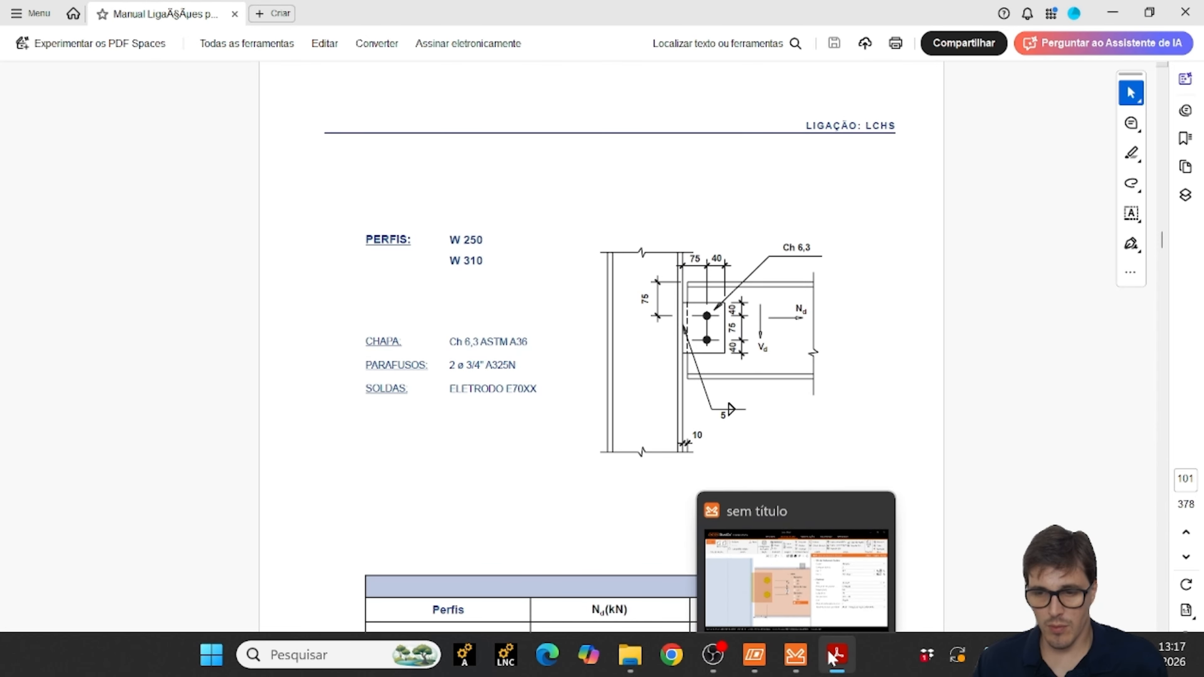
click(782, 656)
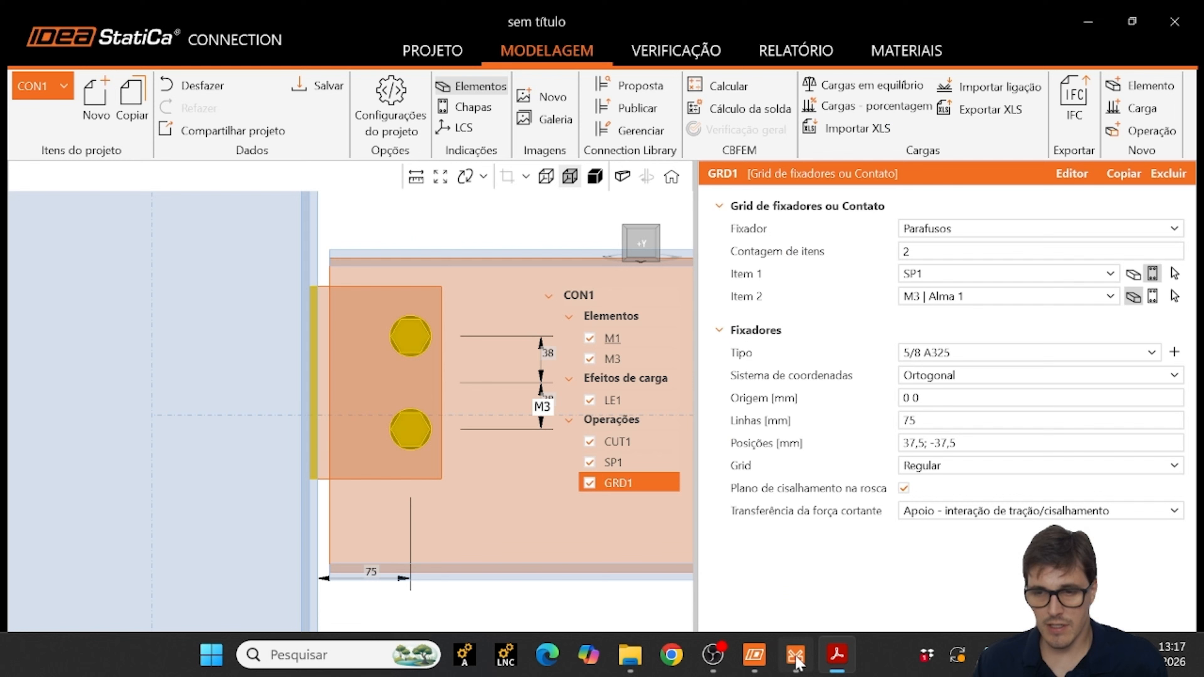
click(622, 459)
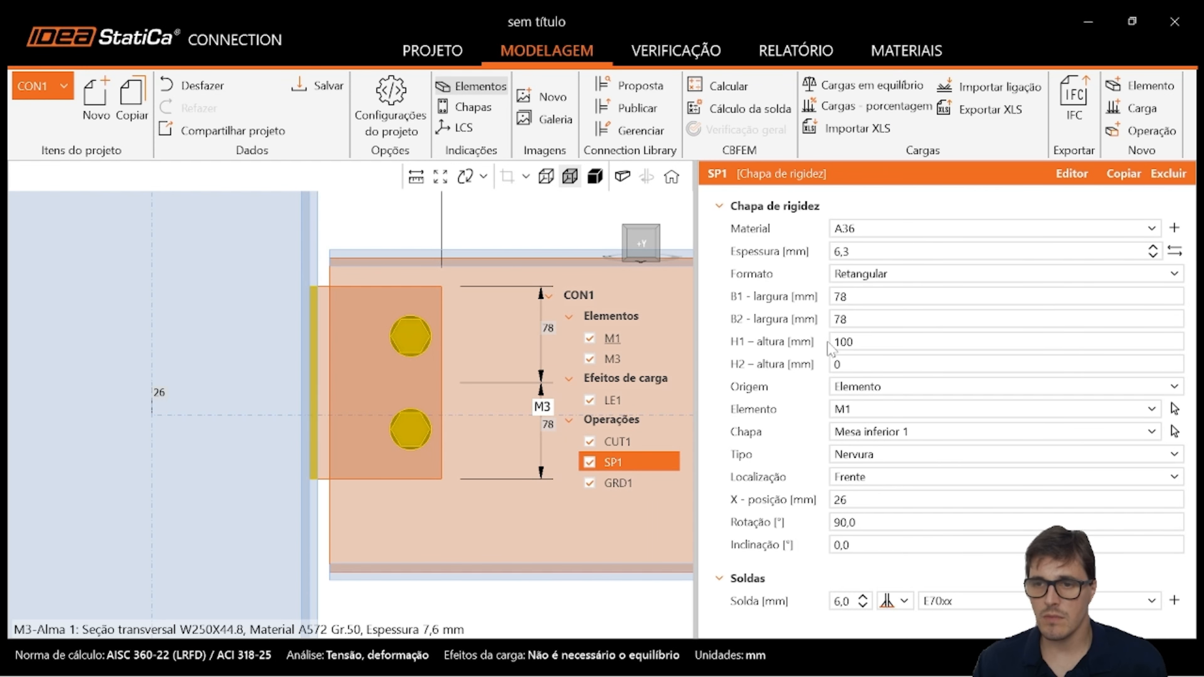
click(843, 342)
text(115)
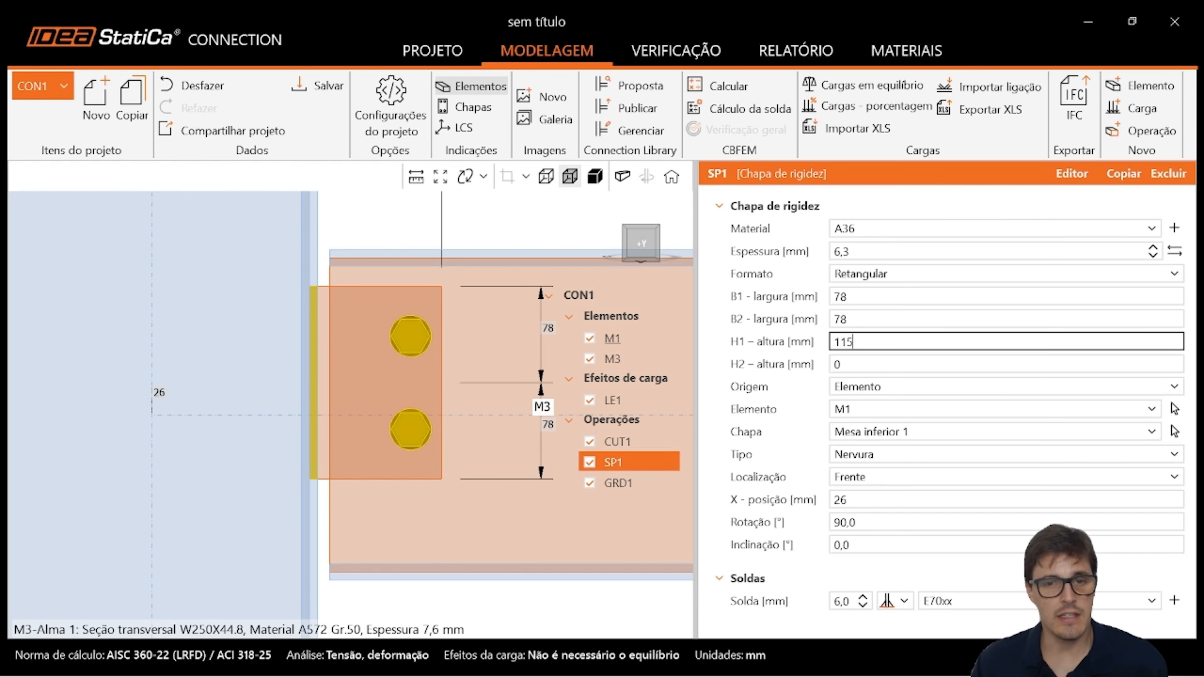
key(Tab)
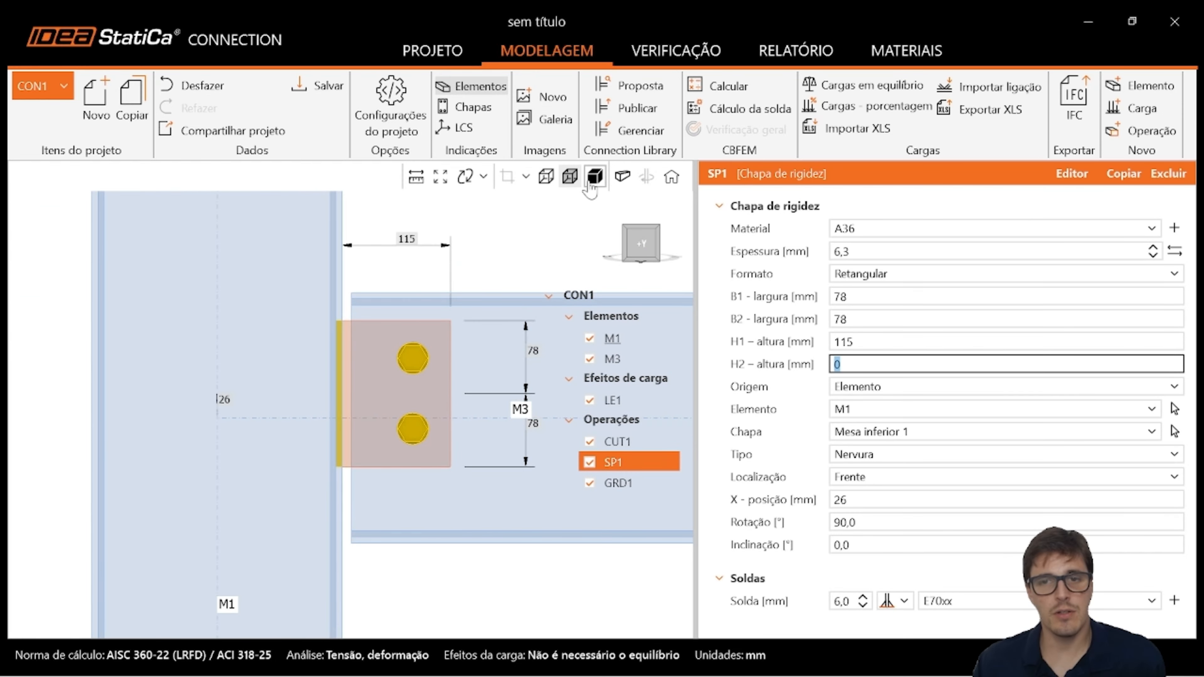
click(595, 176)
right_drag(467, 363, 558, 317)
scroll(379, 369, down, 4)
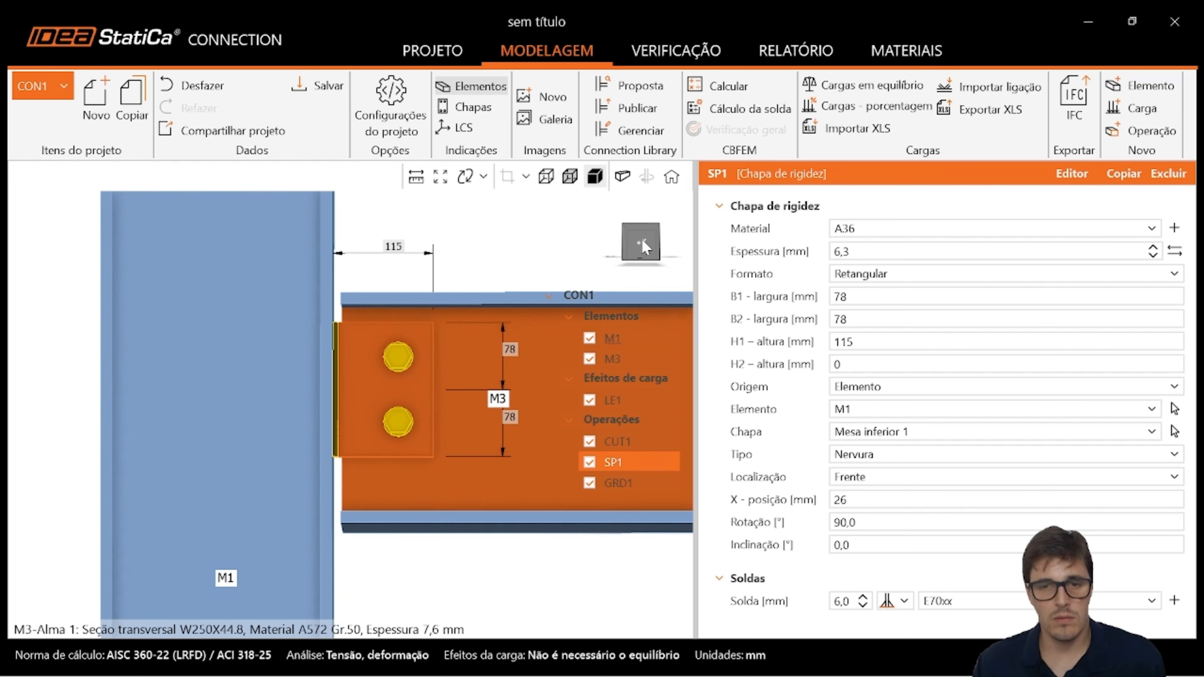
scroll(352, 372, up, 3)
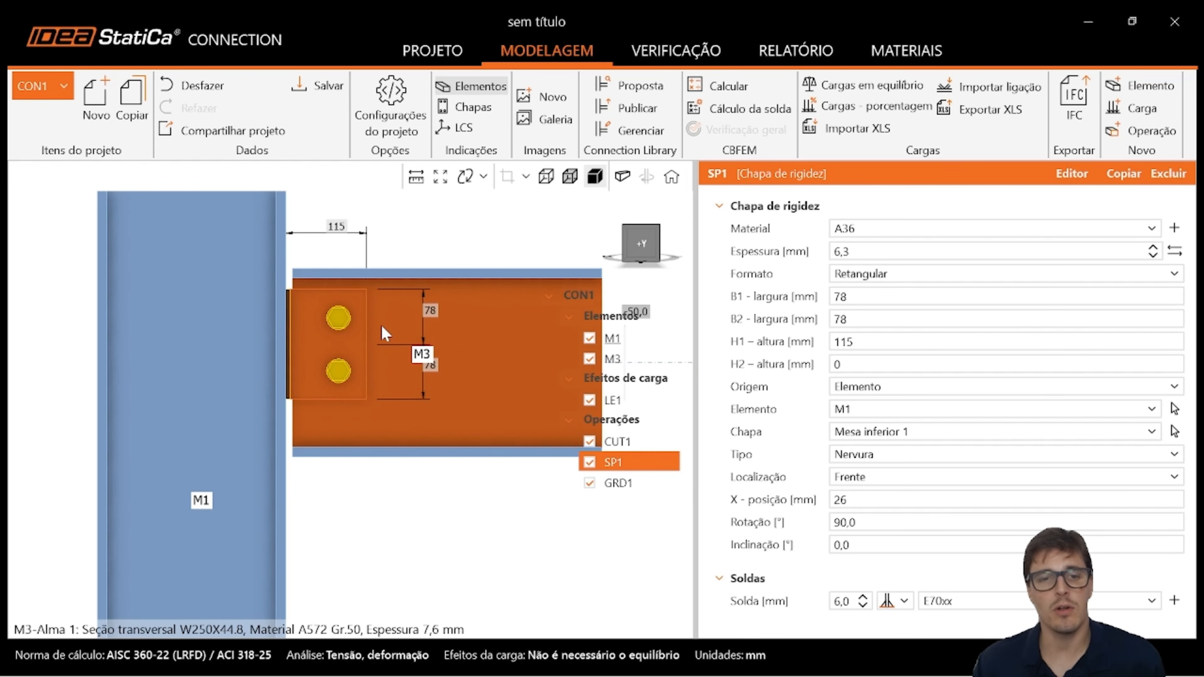
- Set bolt grid GRD1's bolt type to 3/4 A325 and display the model transparent to inspect the bolts at an angle
click(338, 319)
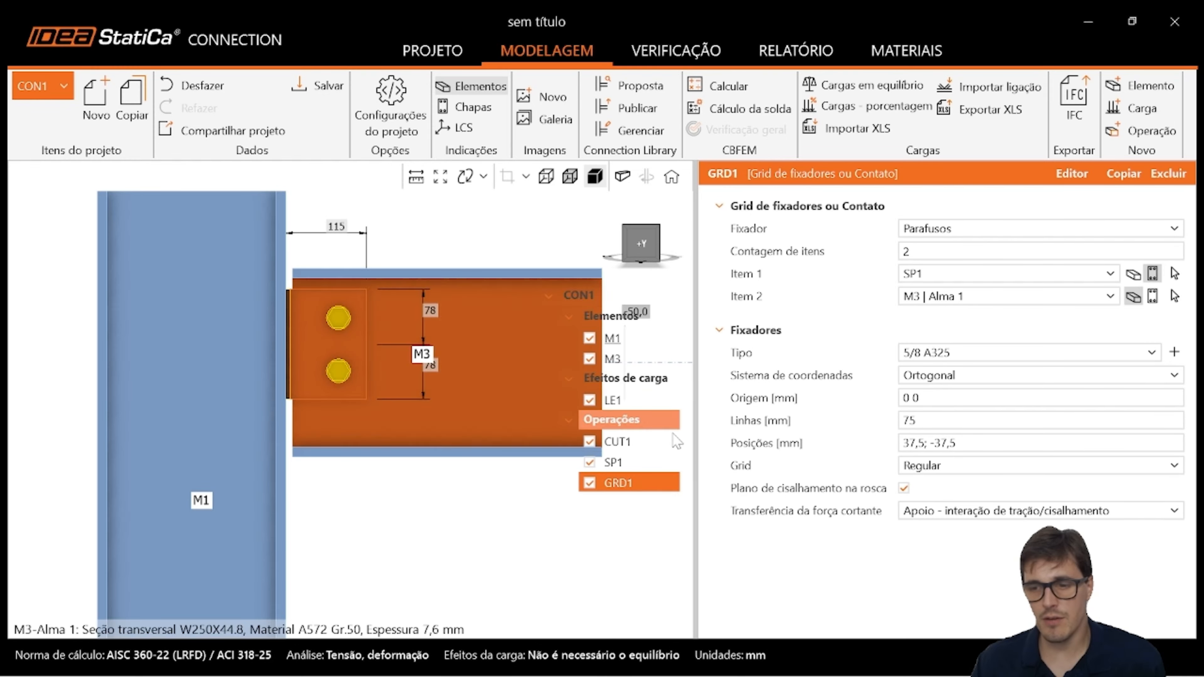
click(986, 355)
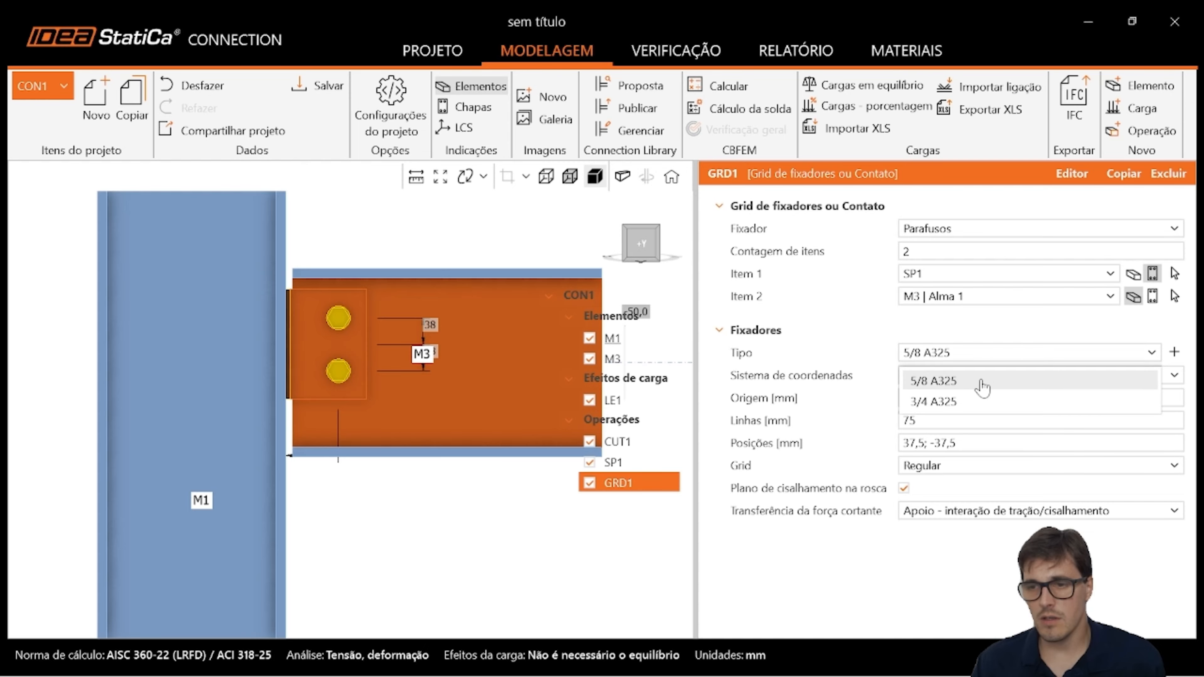
click(903, 403)
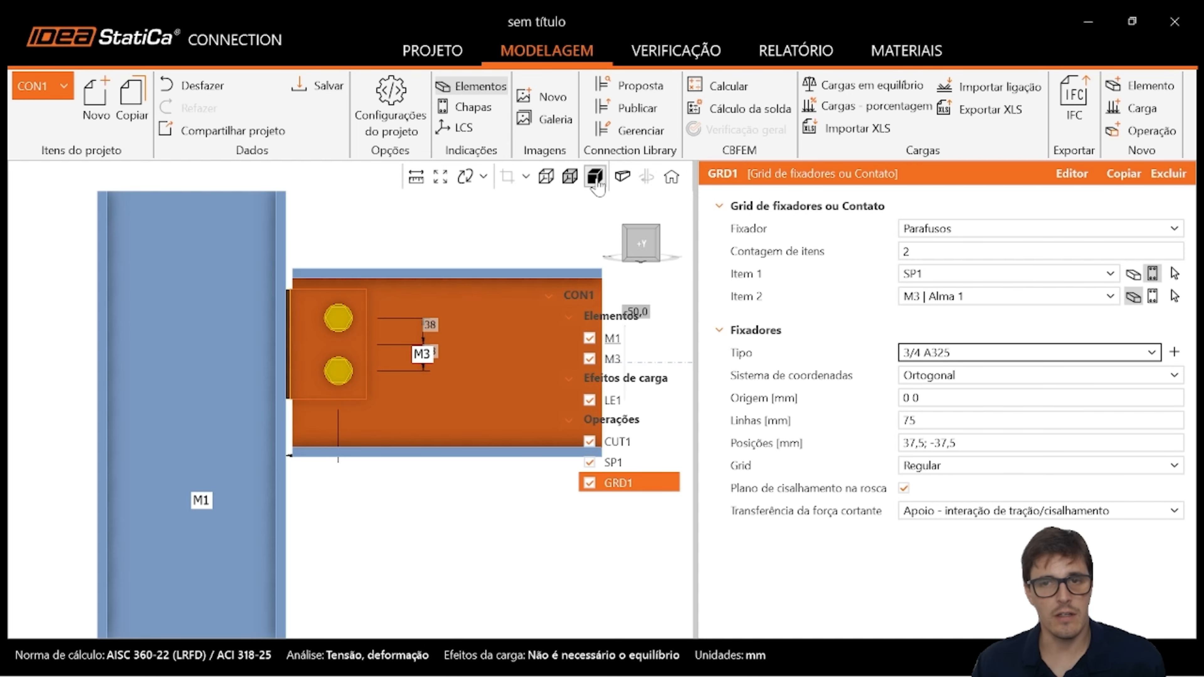
click(570, 181)
middle_drag(503, 330, 457, 345)
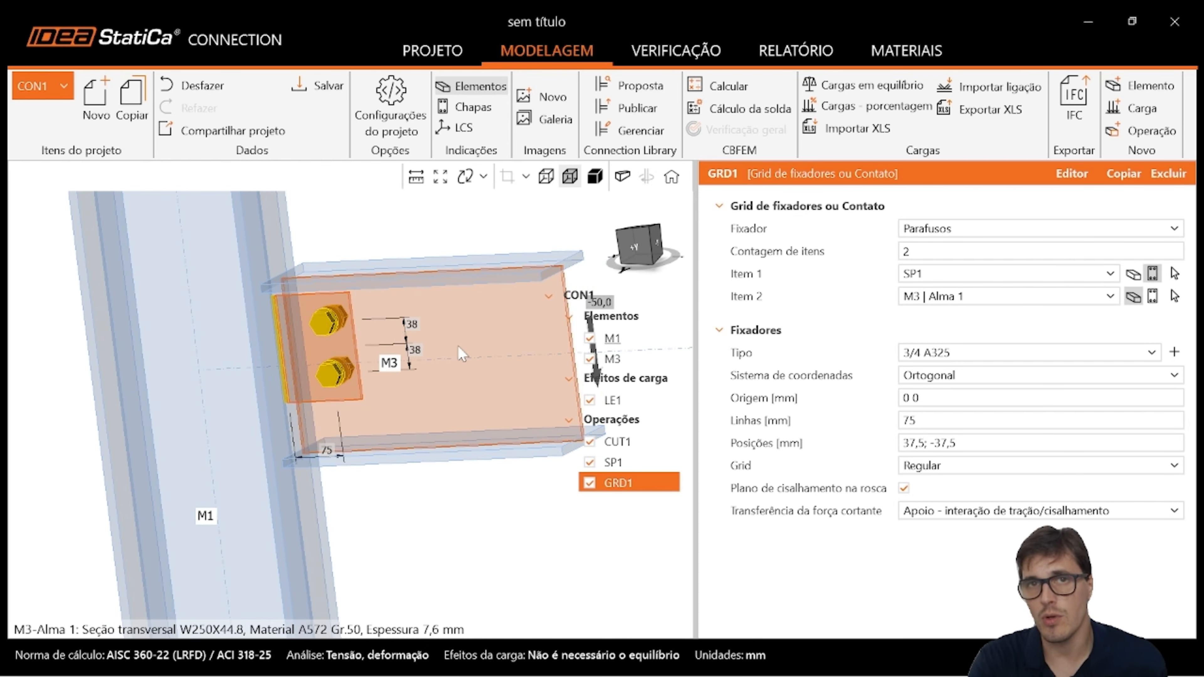